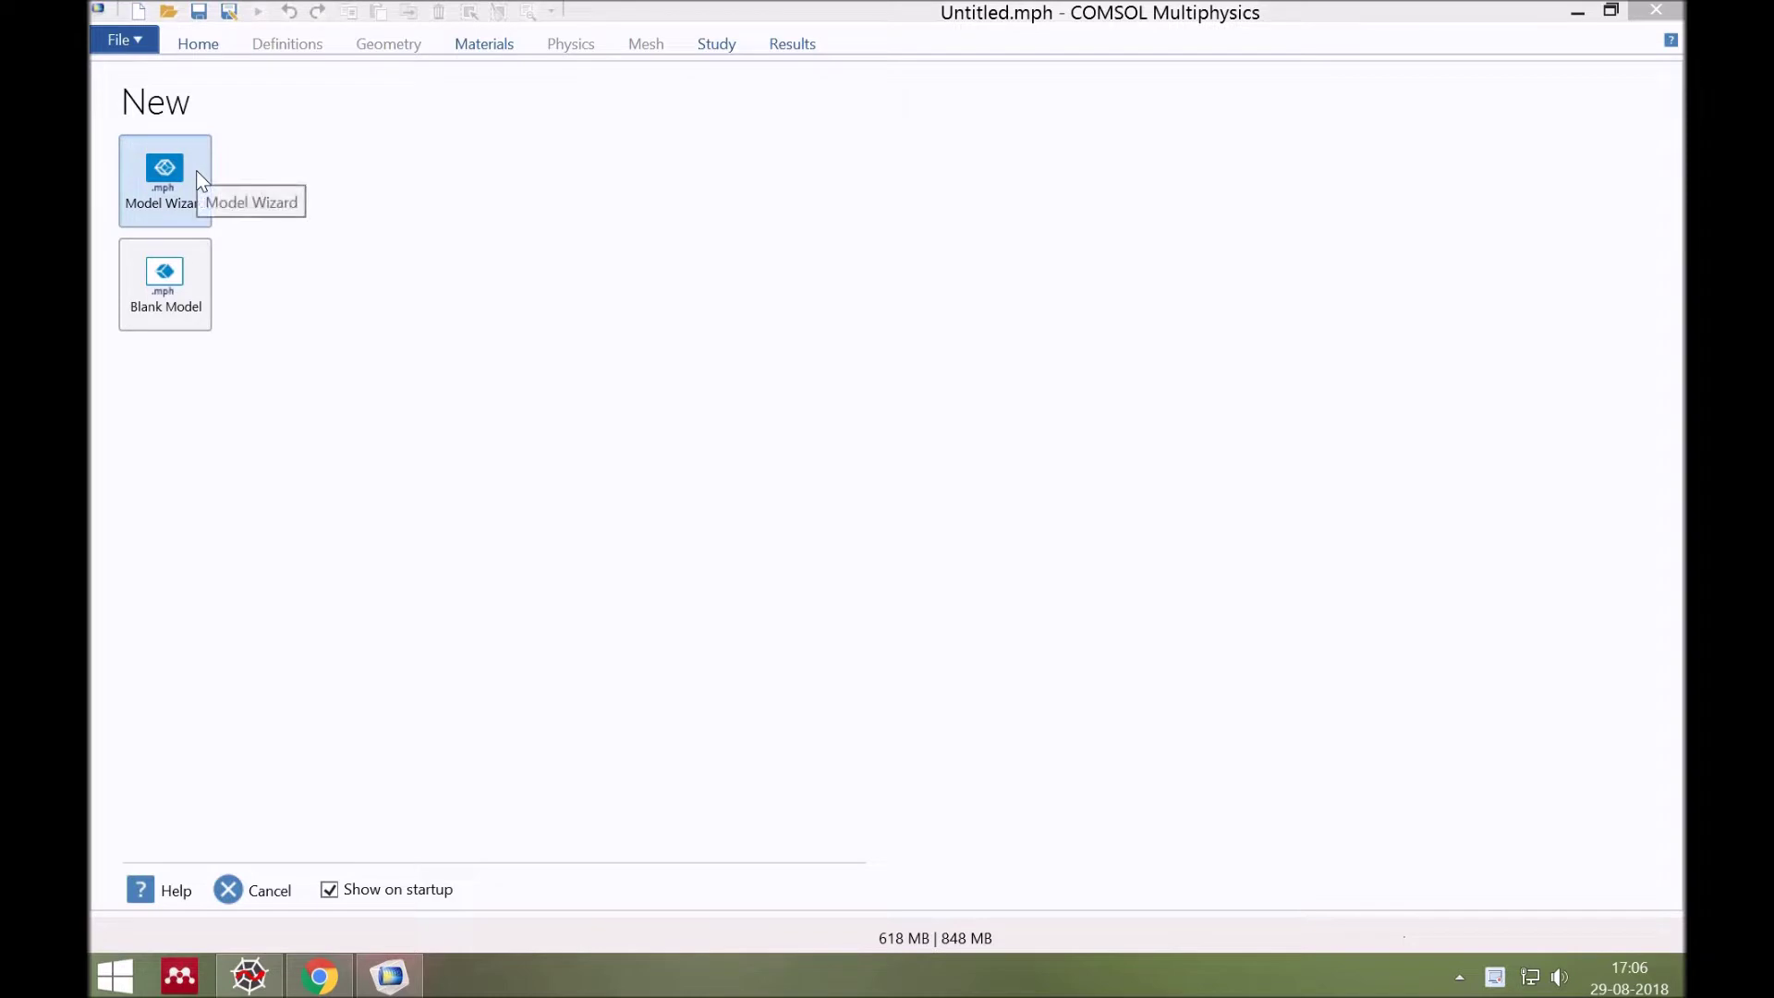
# Step: Start a new model with the Model Wizard
pyautogui.click(190, 223)
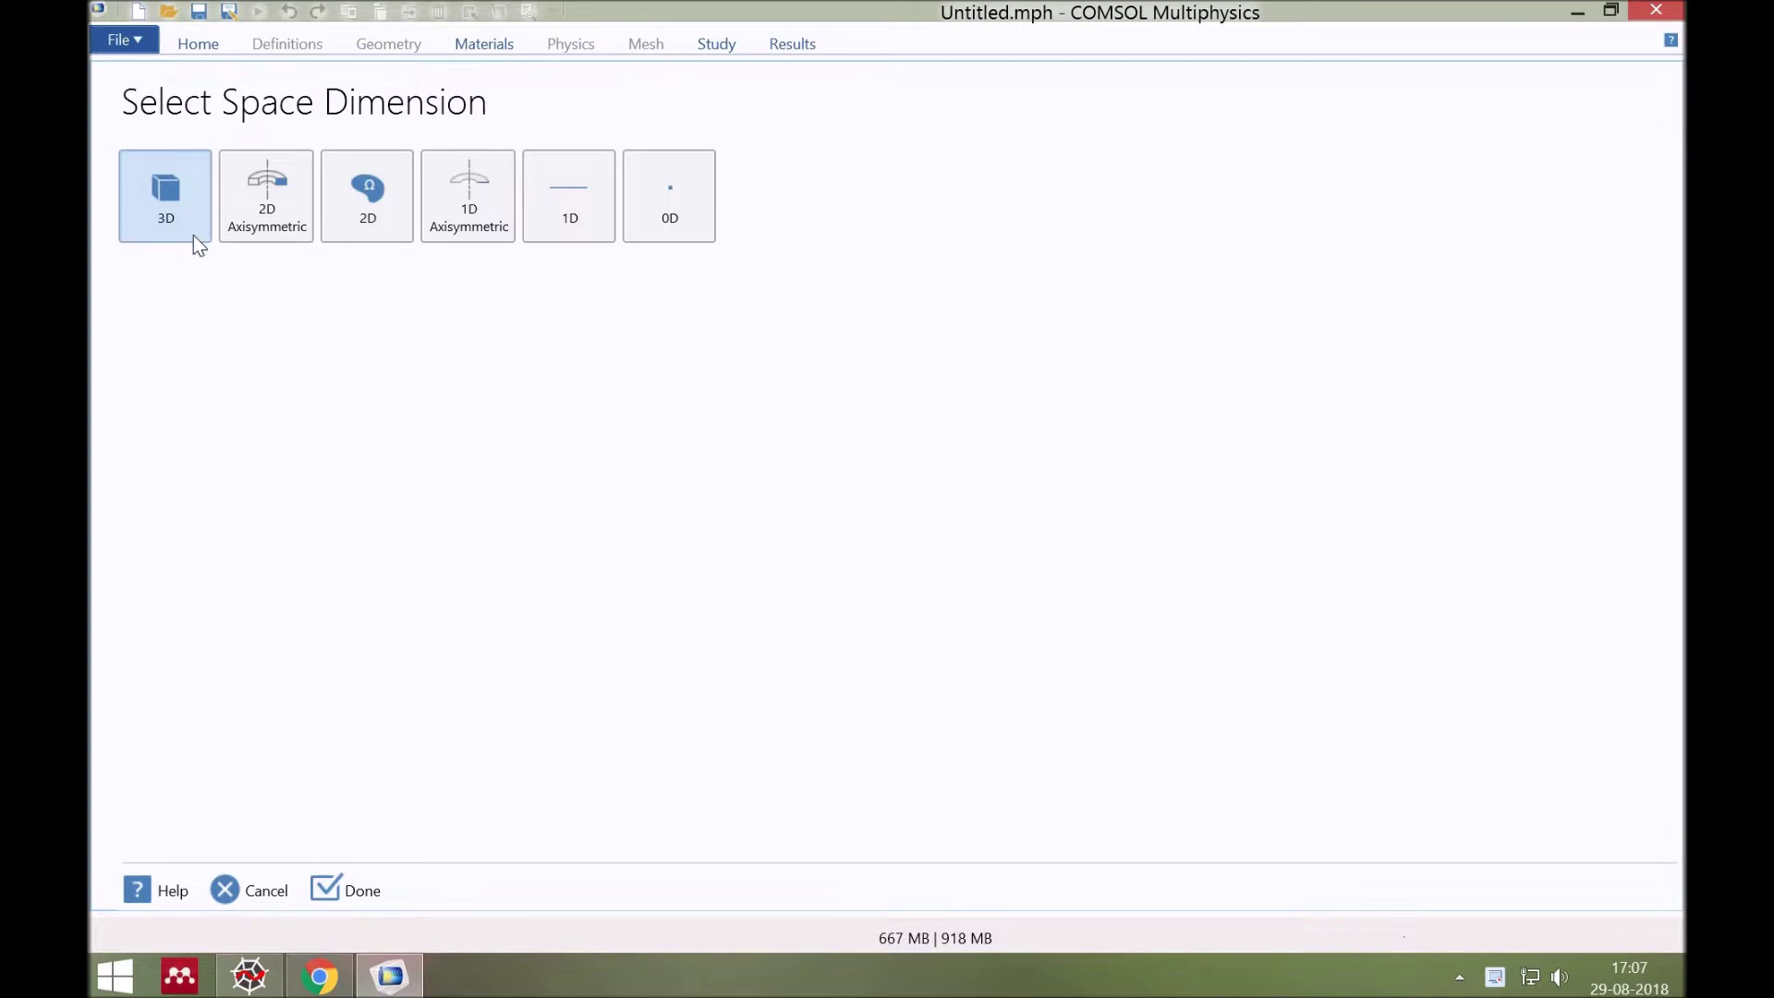
# Step: Make the model 3D and add Electromagnetic Waves, Frequency Domain (ewfd) physics from Wave Optics
pyautogui.click(194, 236)
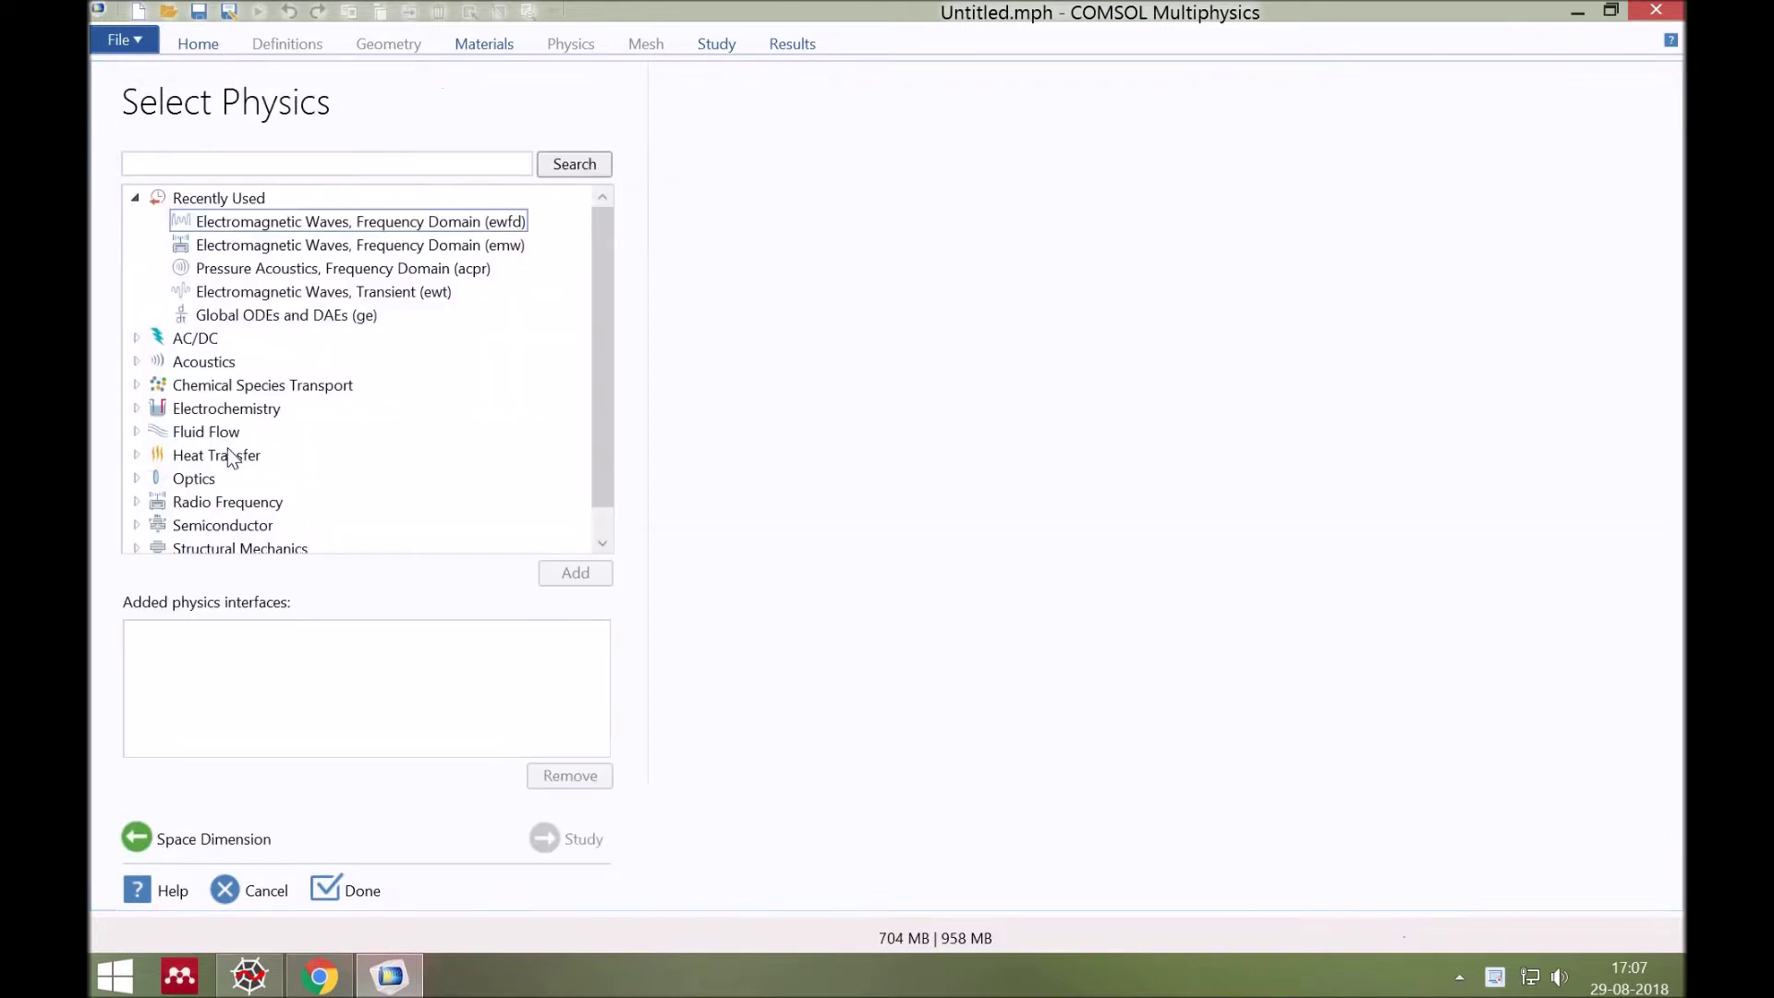
pyautogui.scroll(-1, 228, 450)
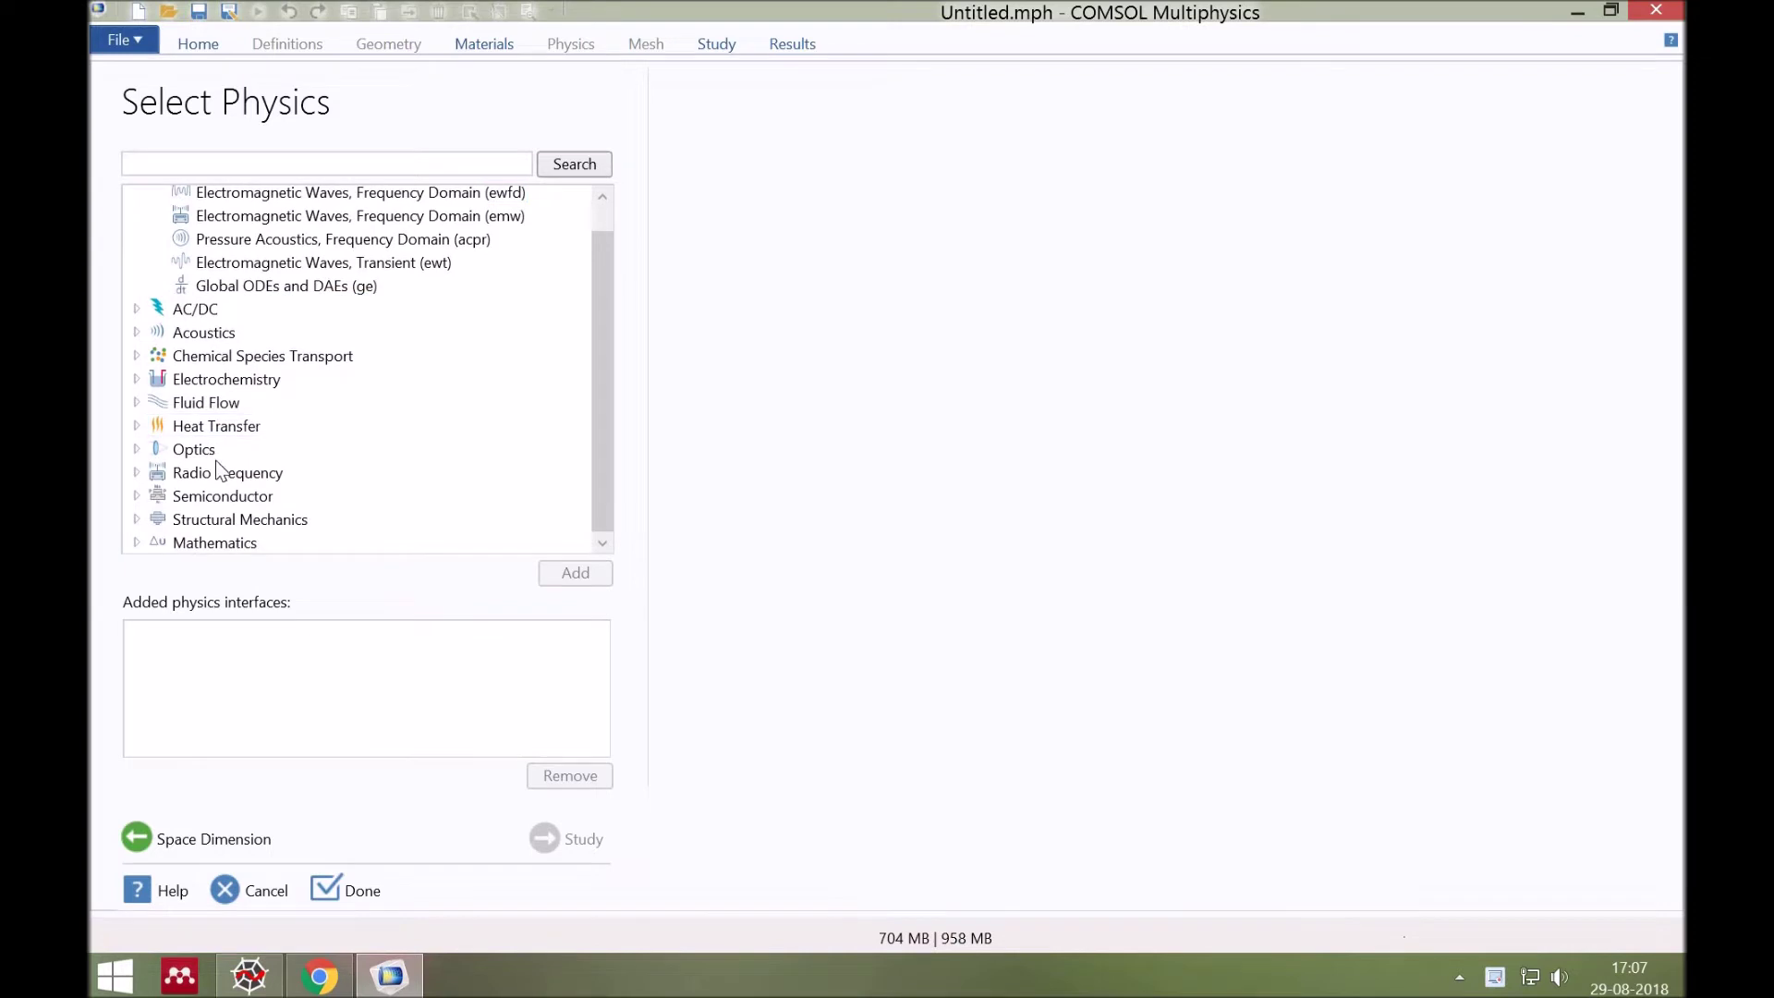
pyautogui.doubleClick(218, 451)
pyautogui.scroll(-2, 235, 451)
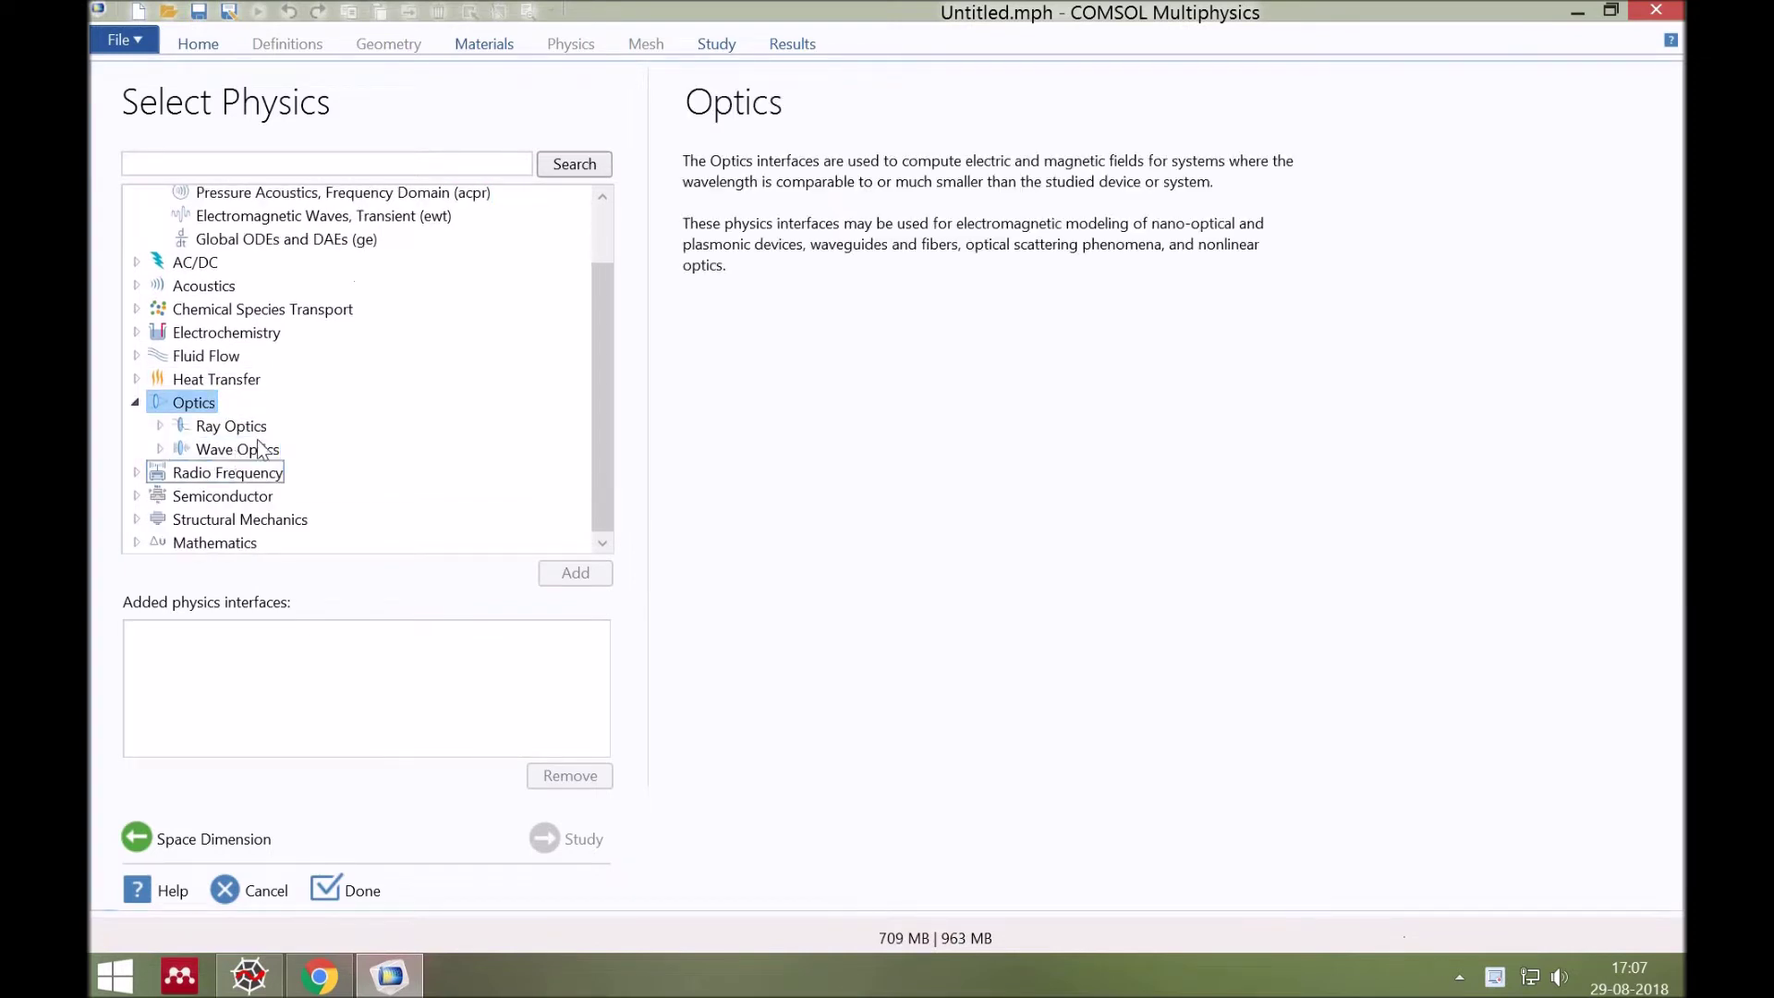
pyautogui.doubleClick(262, 449)
pyautogui.scroll(-3, 304, 421)
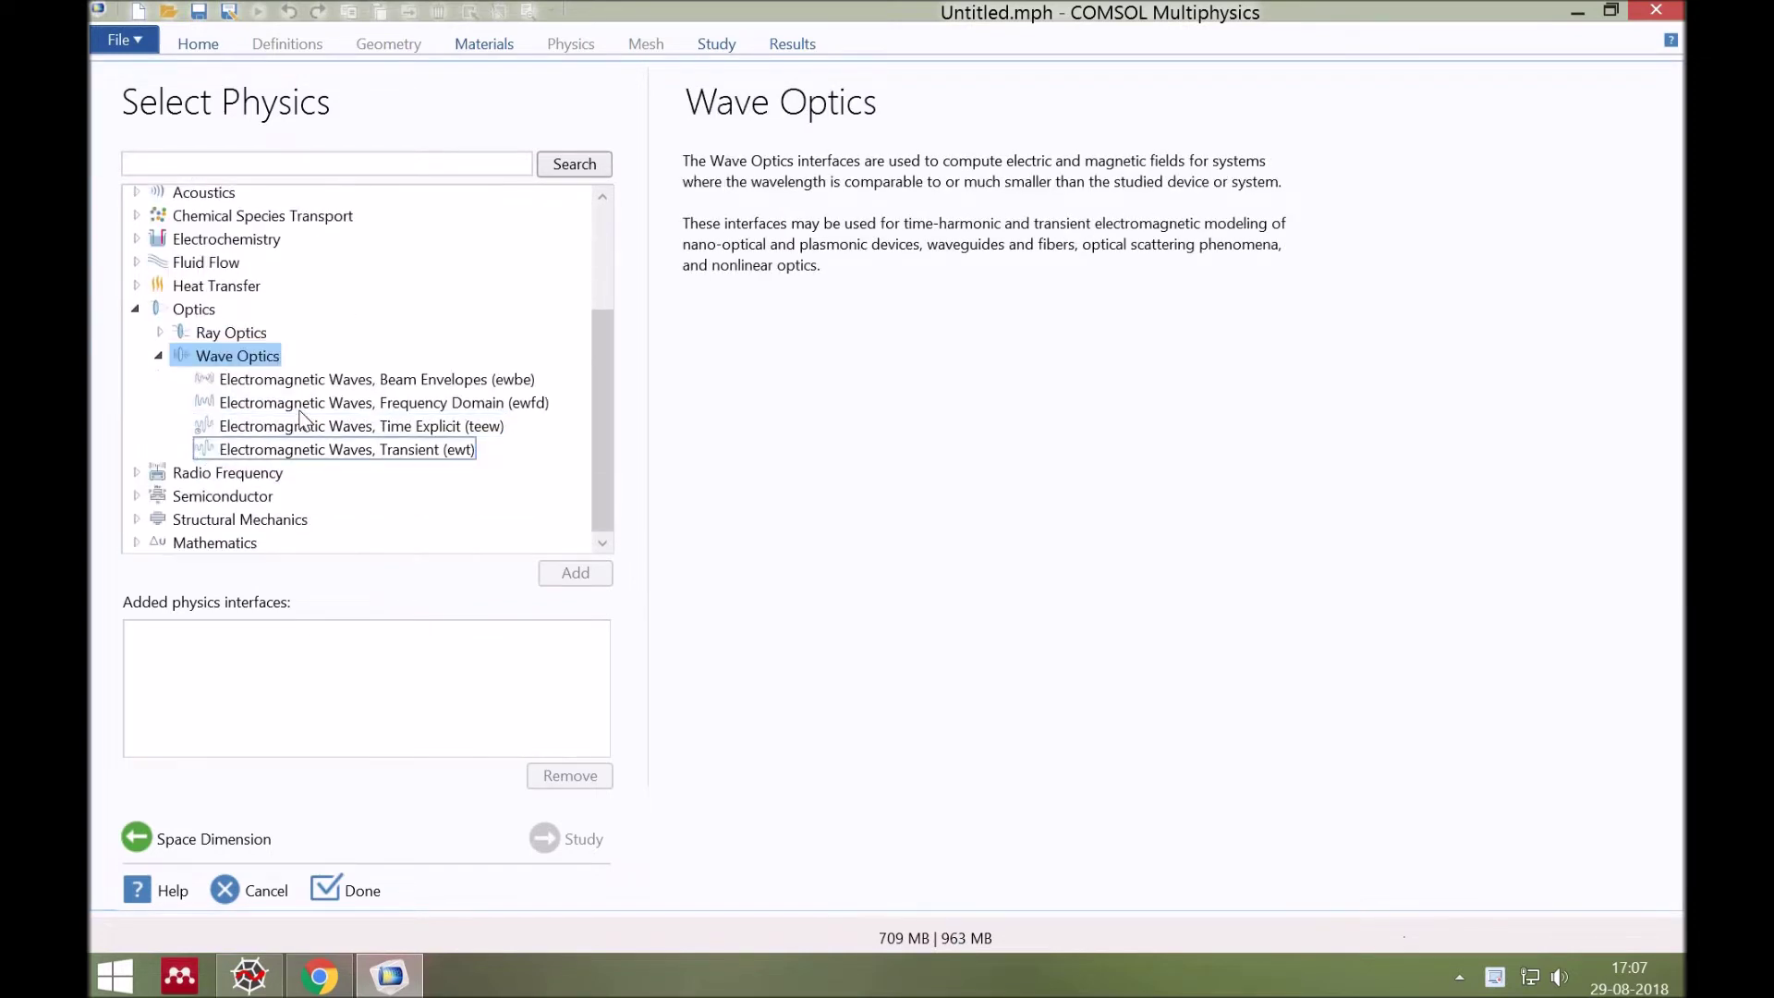
pyautogui.click(307, 405)
pyautogui.doubleClick(303, 401)
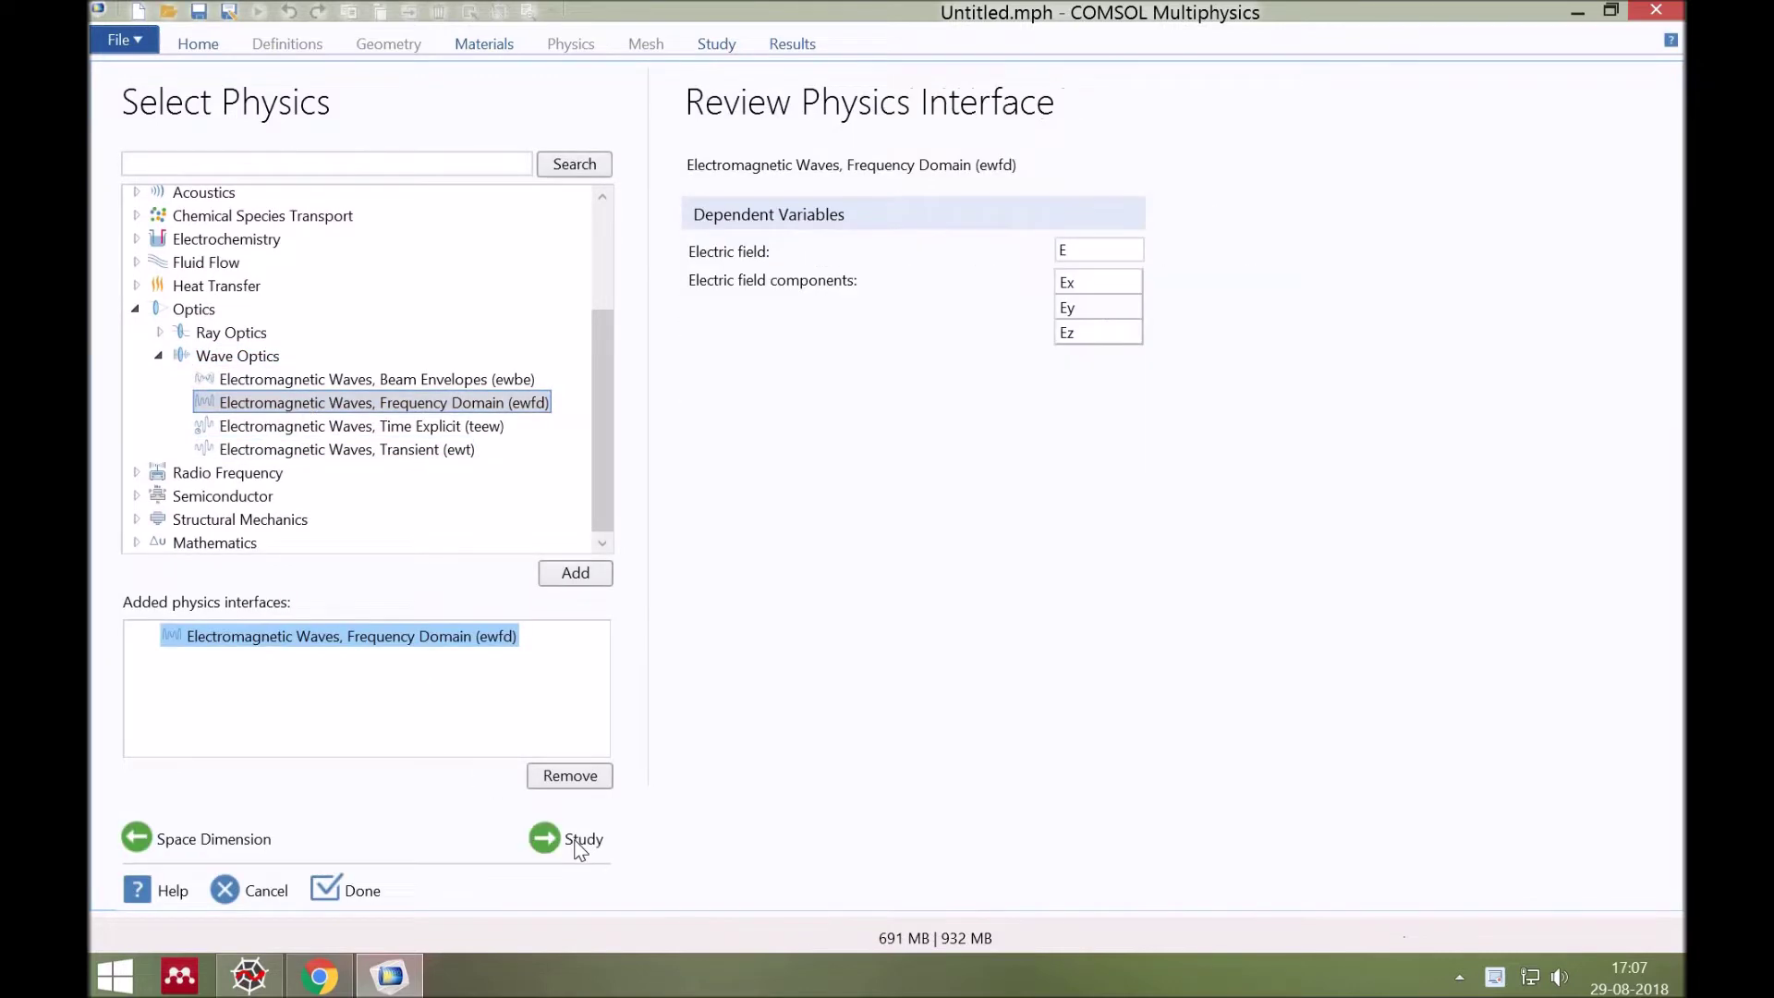
# Step: Choose the Wavelength Domain study and finish the wizard
pyautogui.click(578, 848)
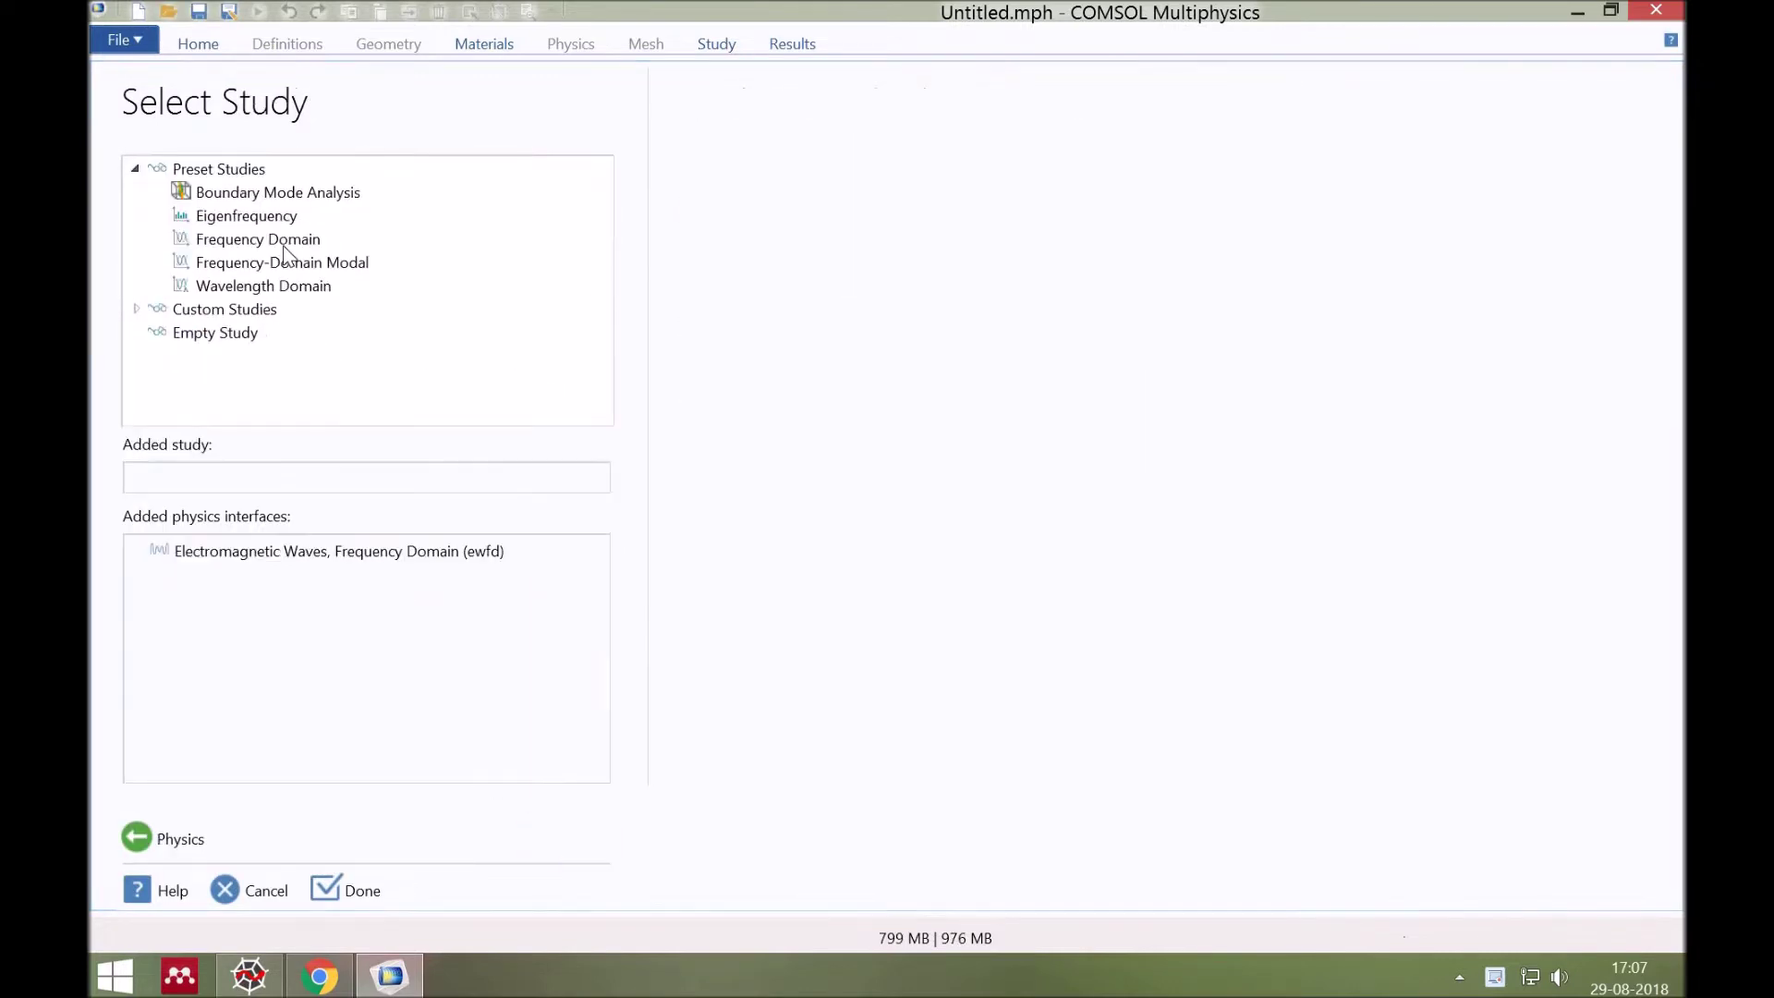
pyautogui.click(258, 239)
pyautogui.press('Down')
pyautogui.press('Down')
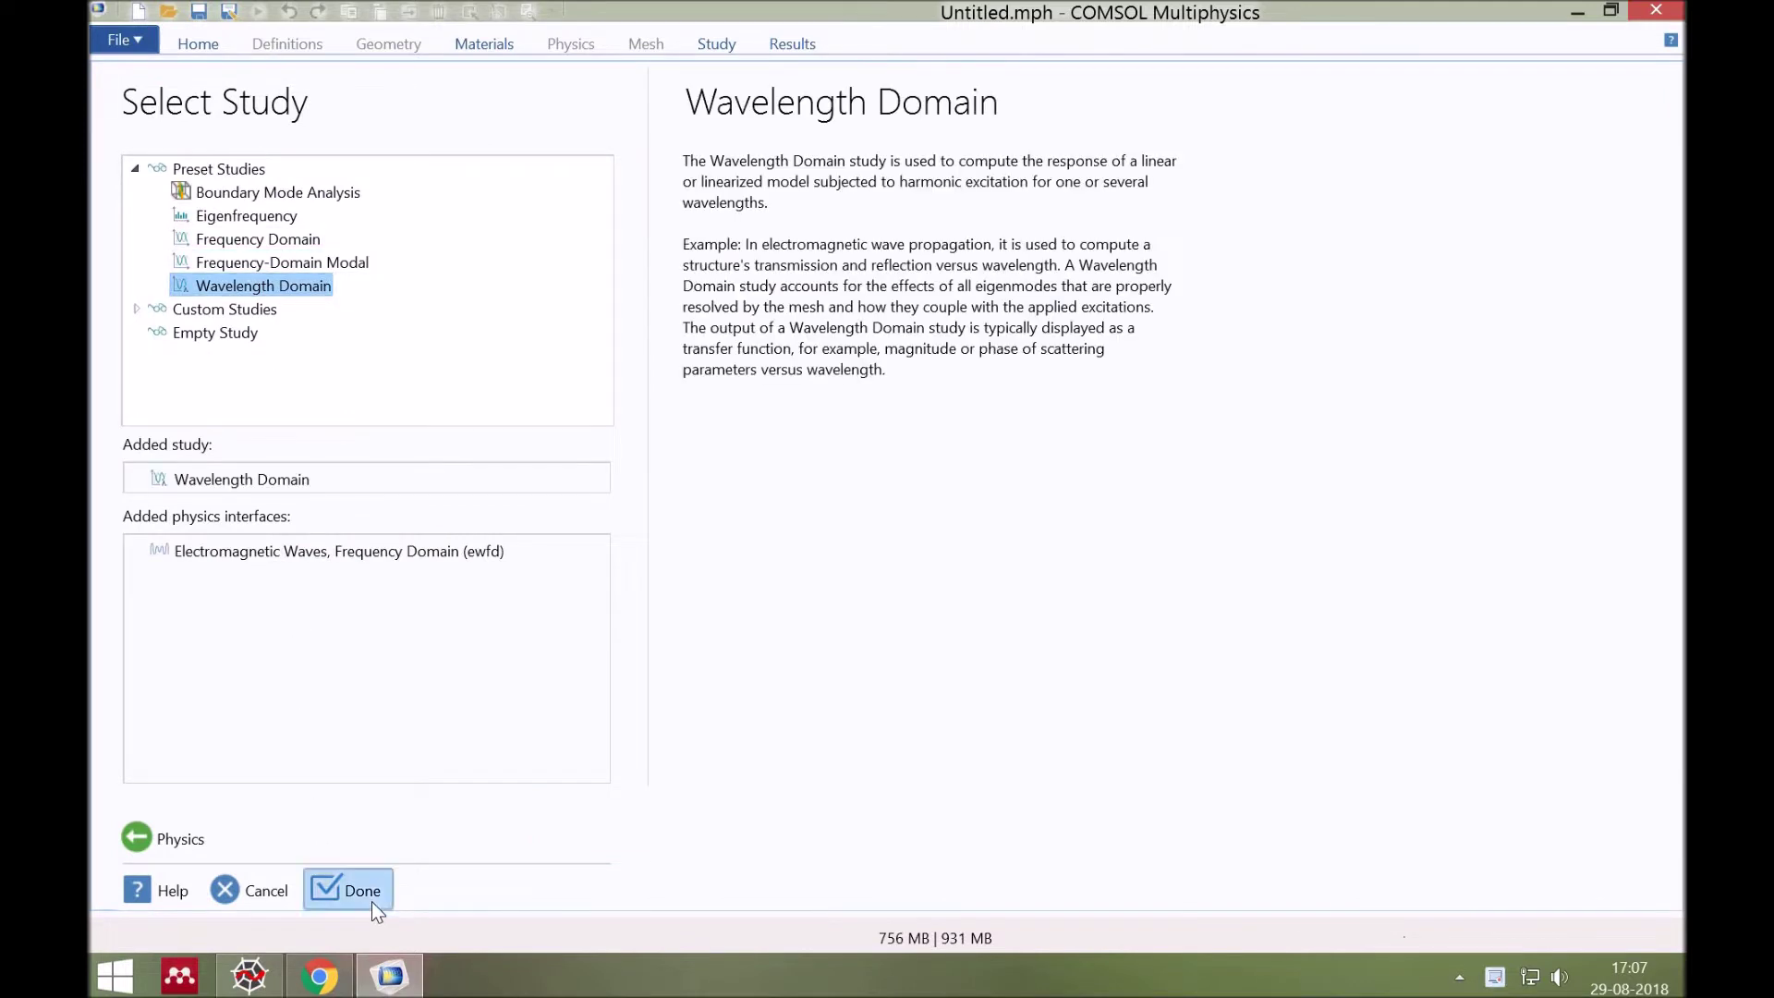
pyautogui.click(371, 901)
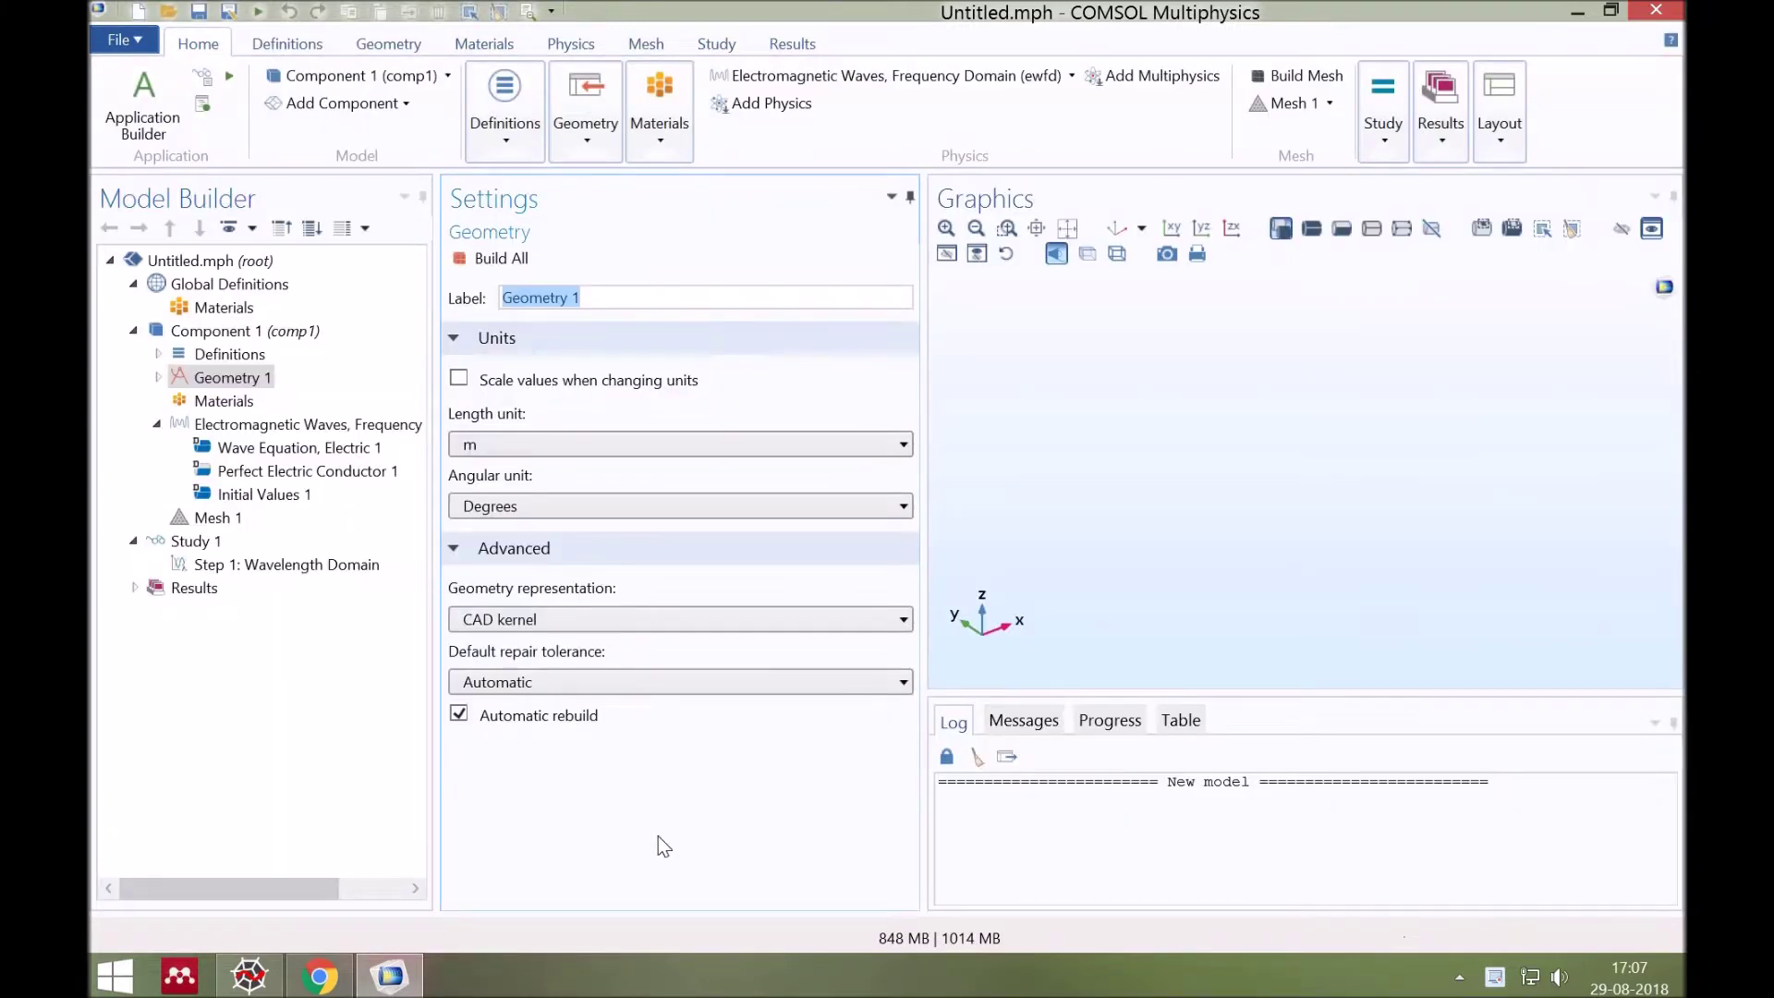
# Step: Change the Geometry 1 length unit from m to nm
pyautogui.click(817, 451)
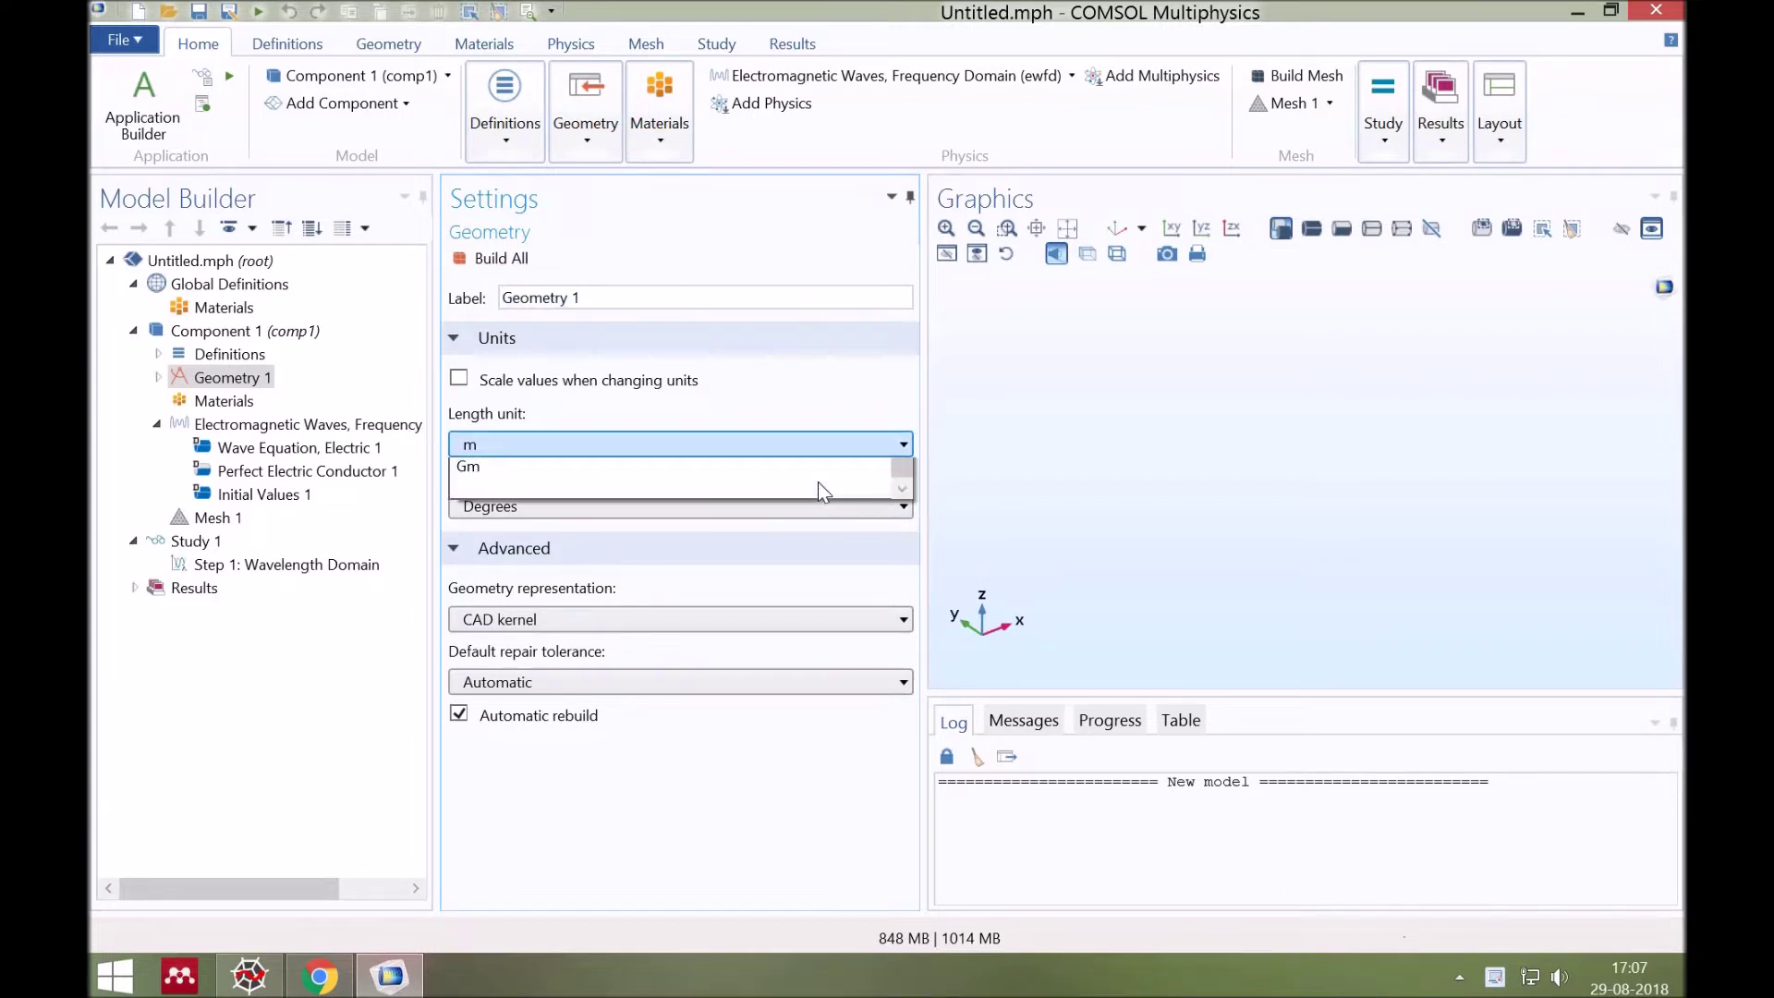
pyautogui.scroll(2, 817, 515)
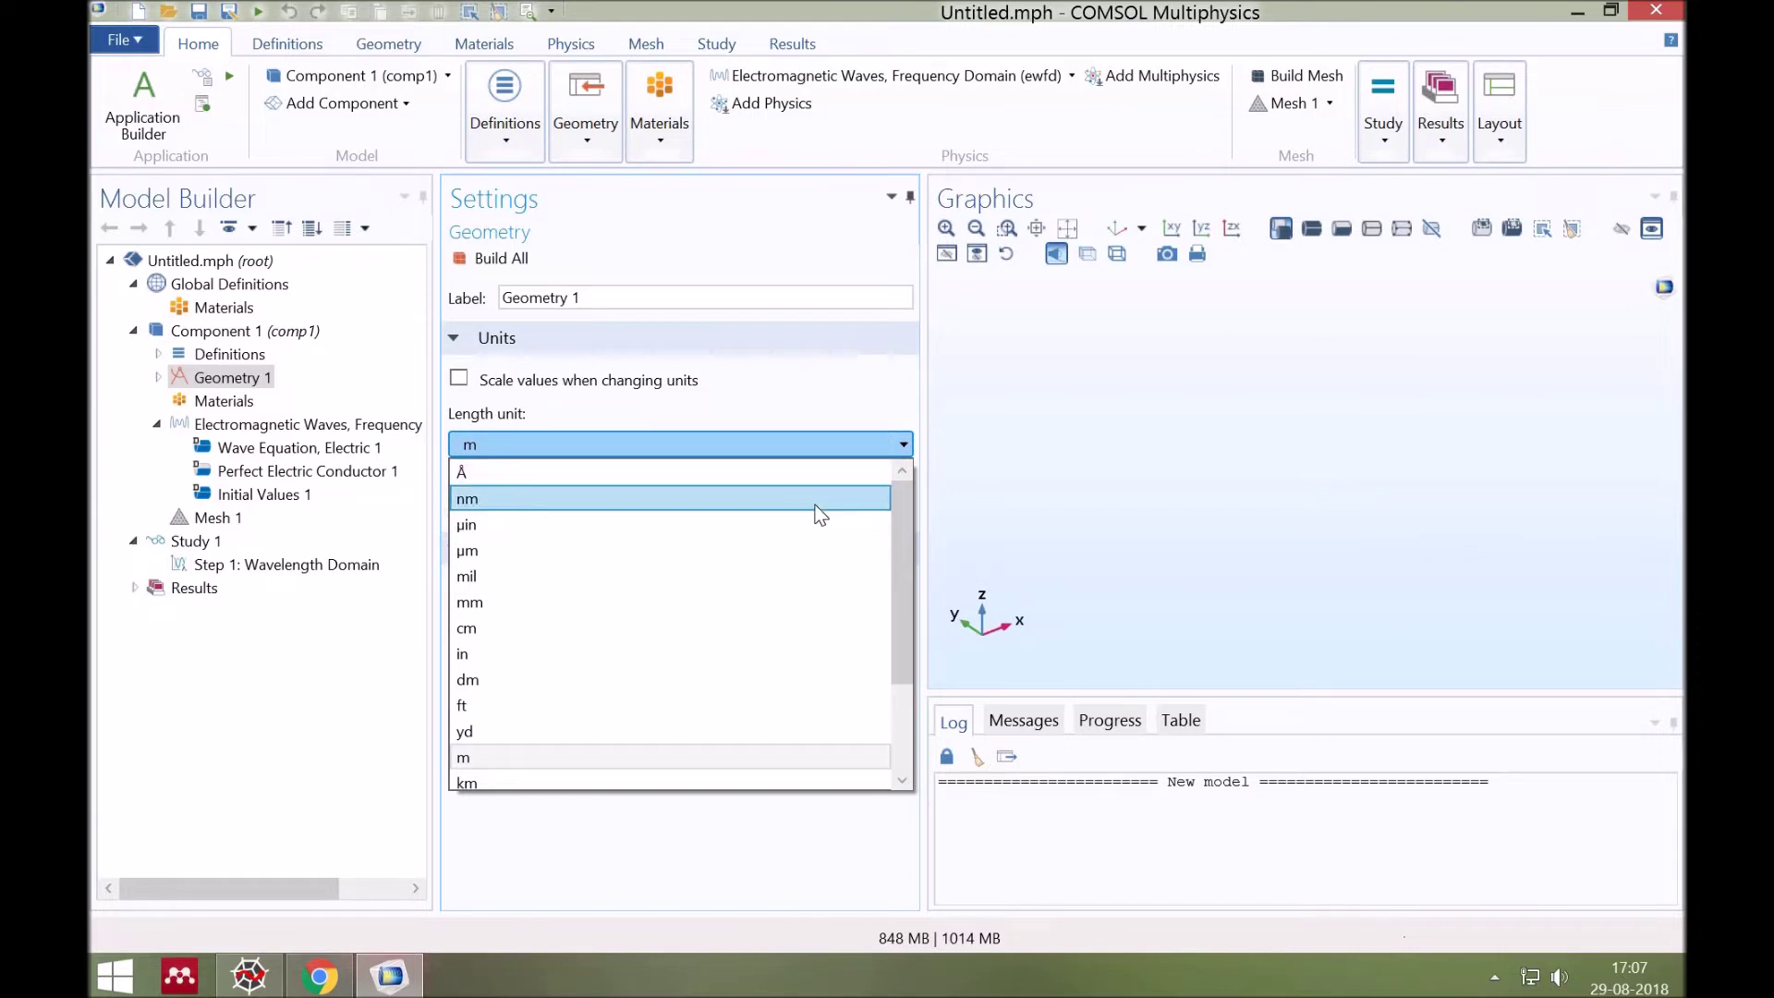
pyautogui.click(605, 500)
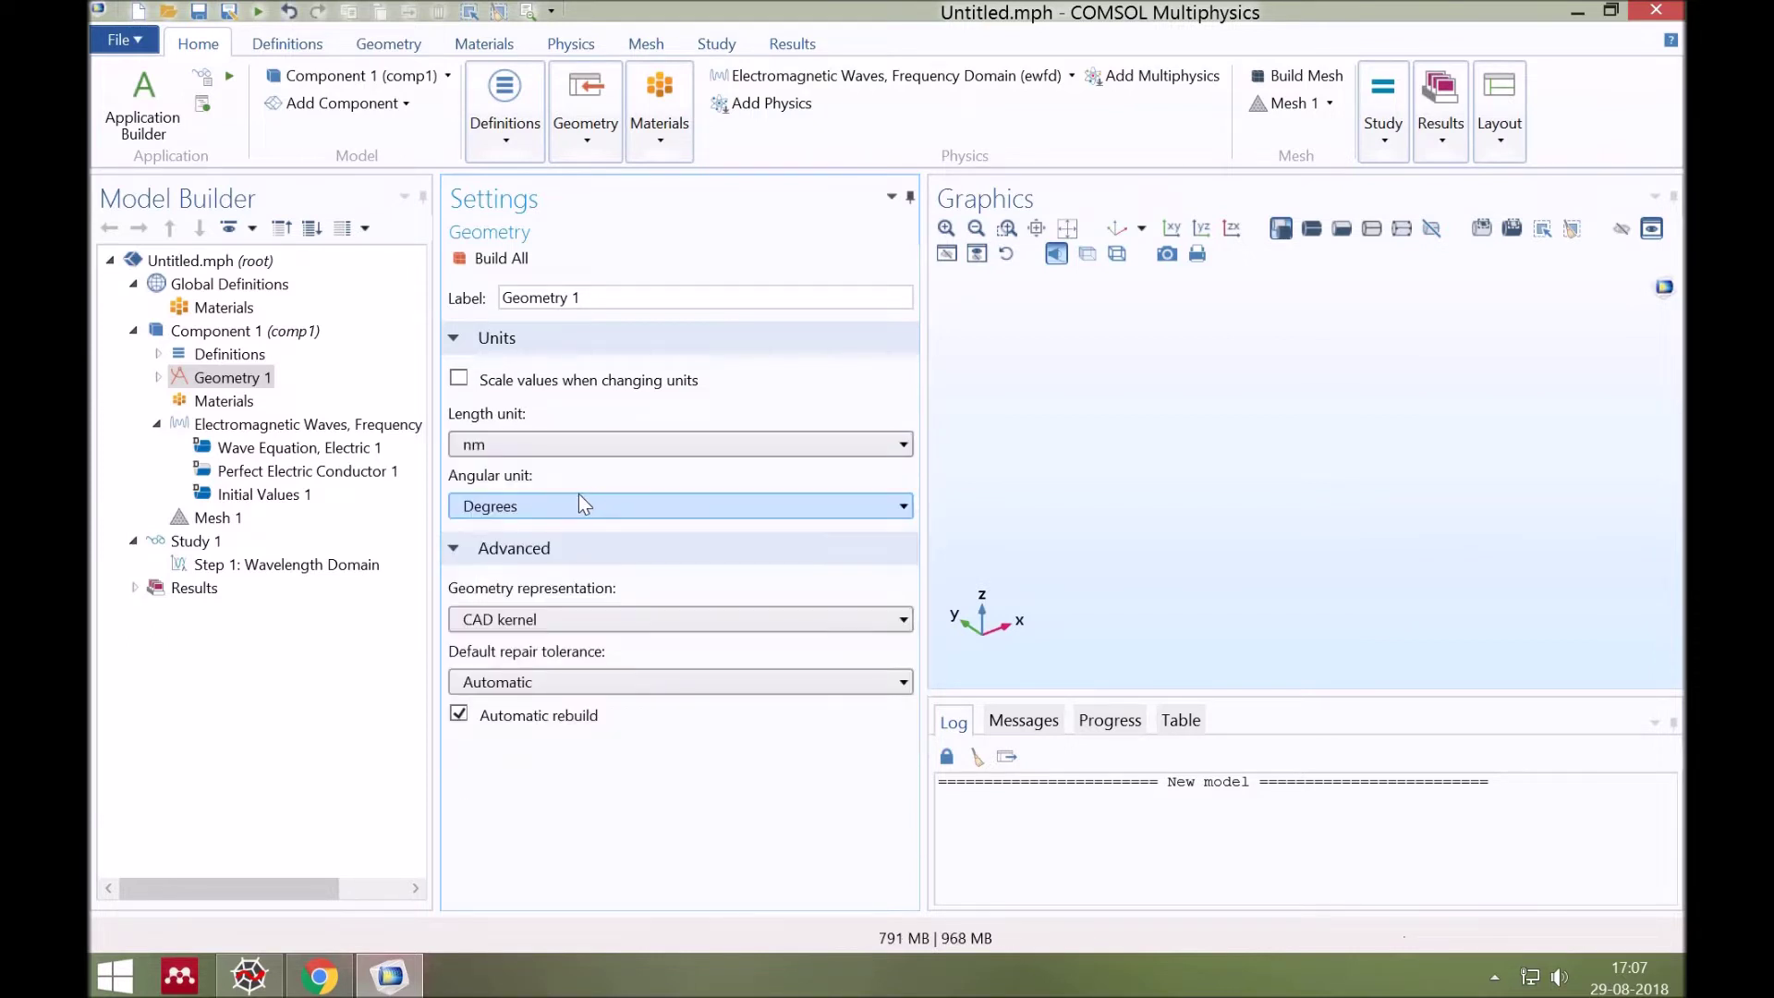
pyautogui.click(267, 385)
# Step: Add a cylinder with radius 100 nm and height 940 nm, and build it
pyautogui.rightClick(266, 384)
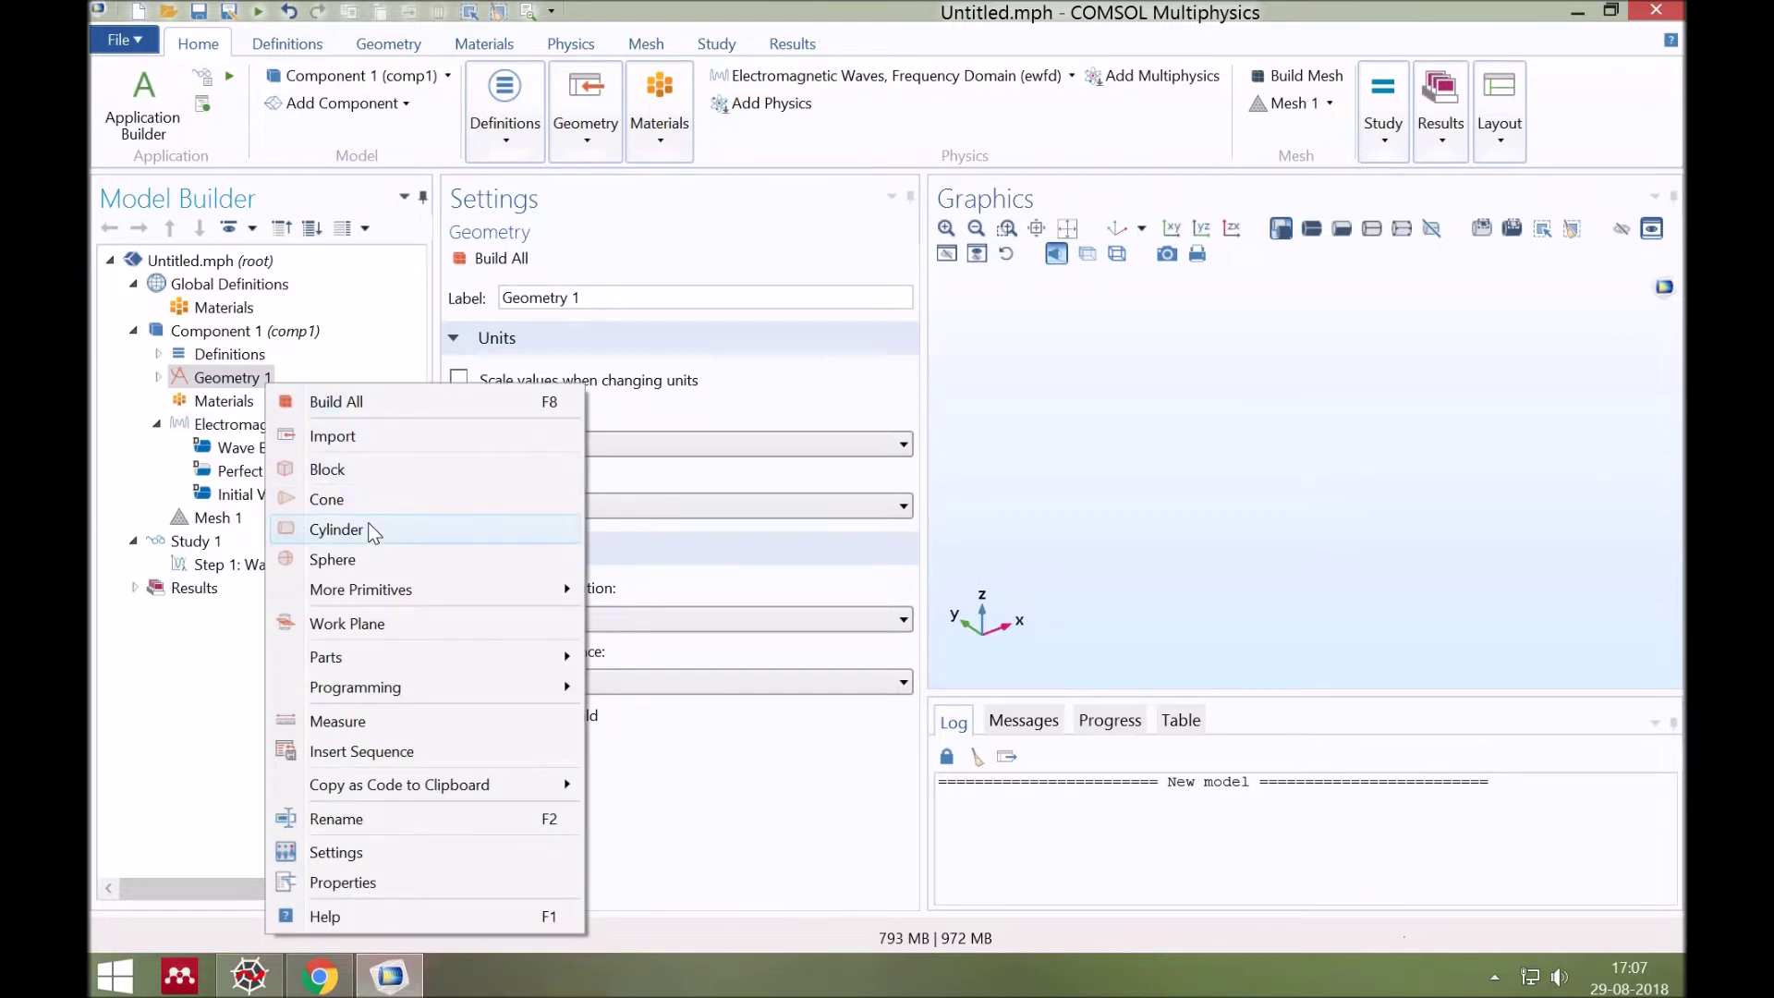
pyautogui.click(415, 523)
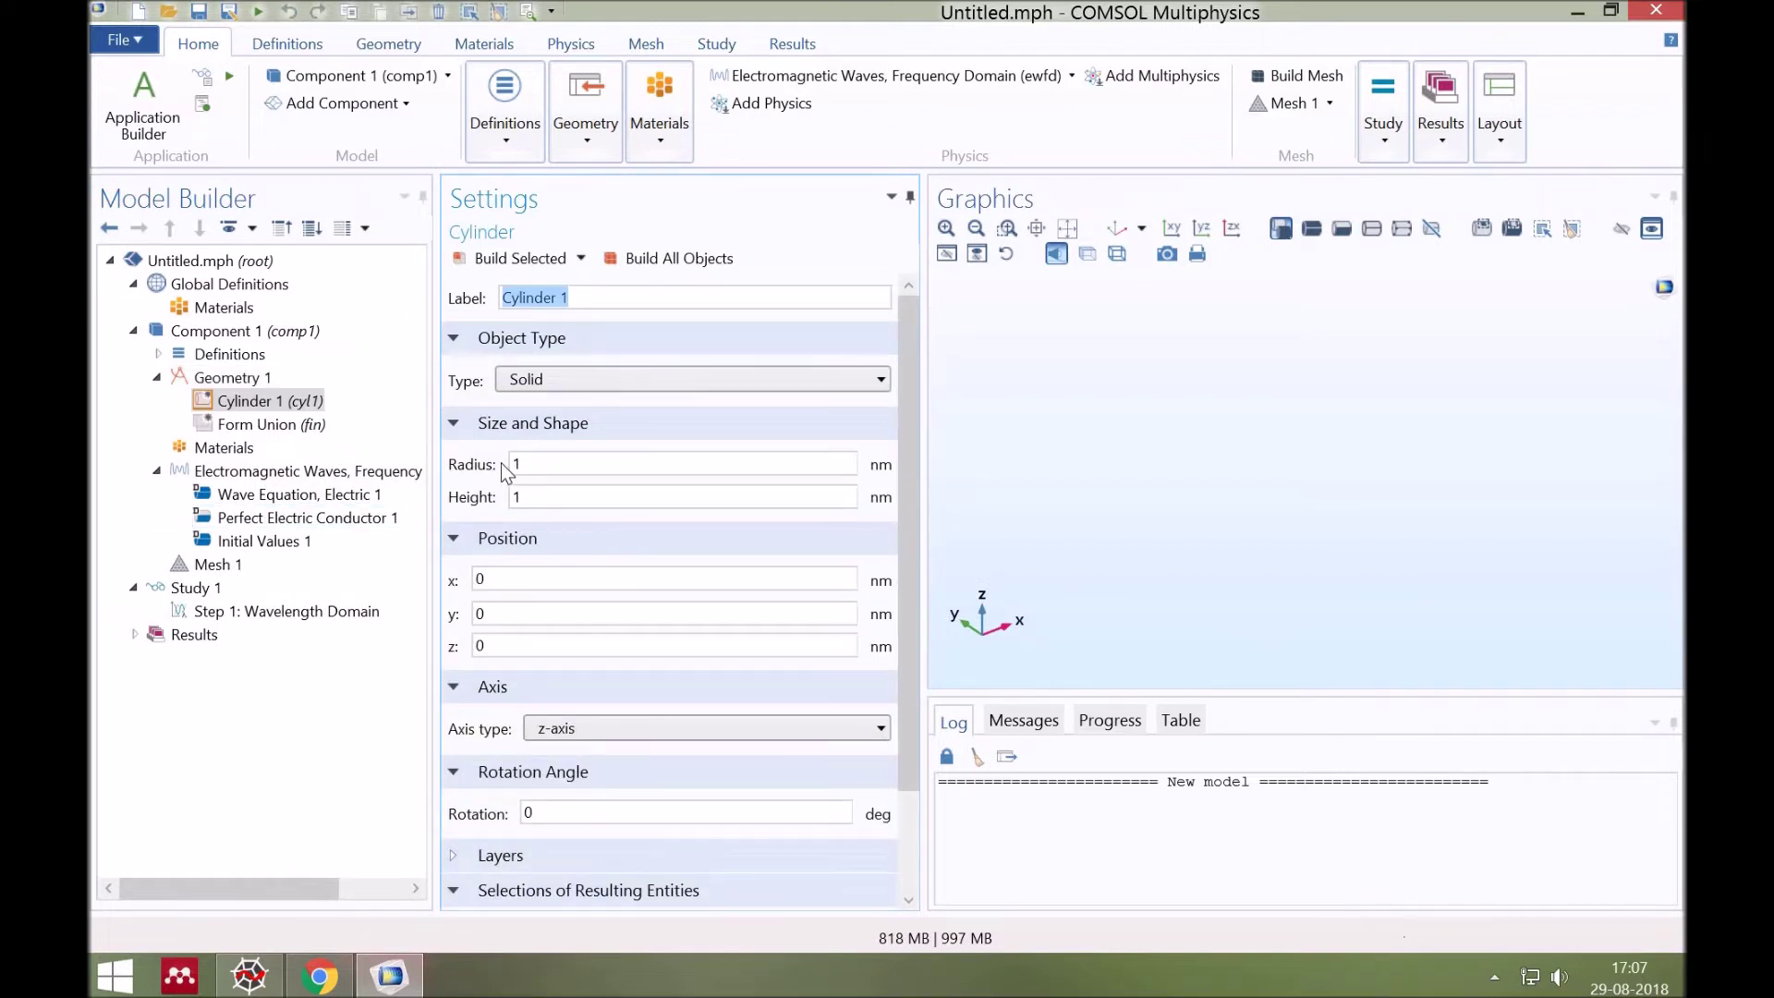
pyautogui.doubleClick(510, 465)
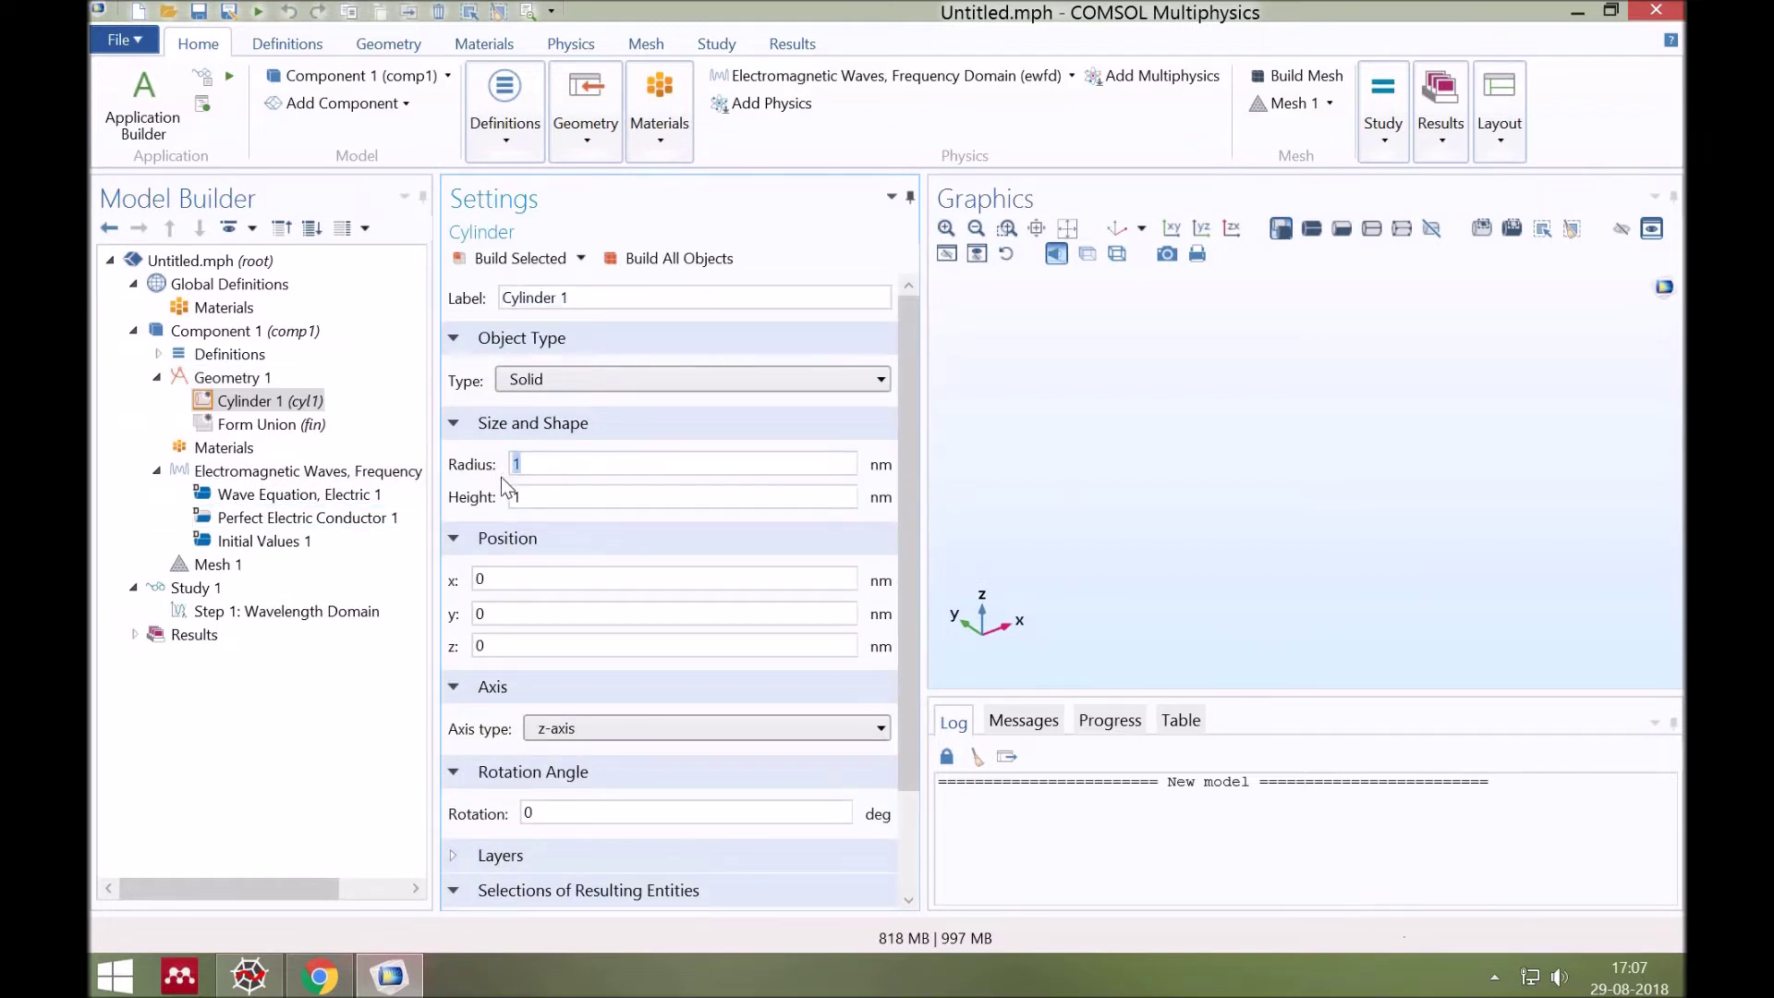
pyautogui.write('100')
pyautogui.doubleClick(513, 498)
pyautogui.write('940')
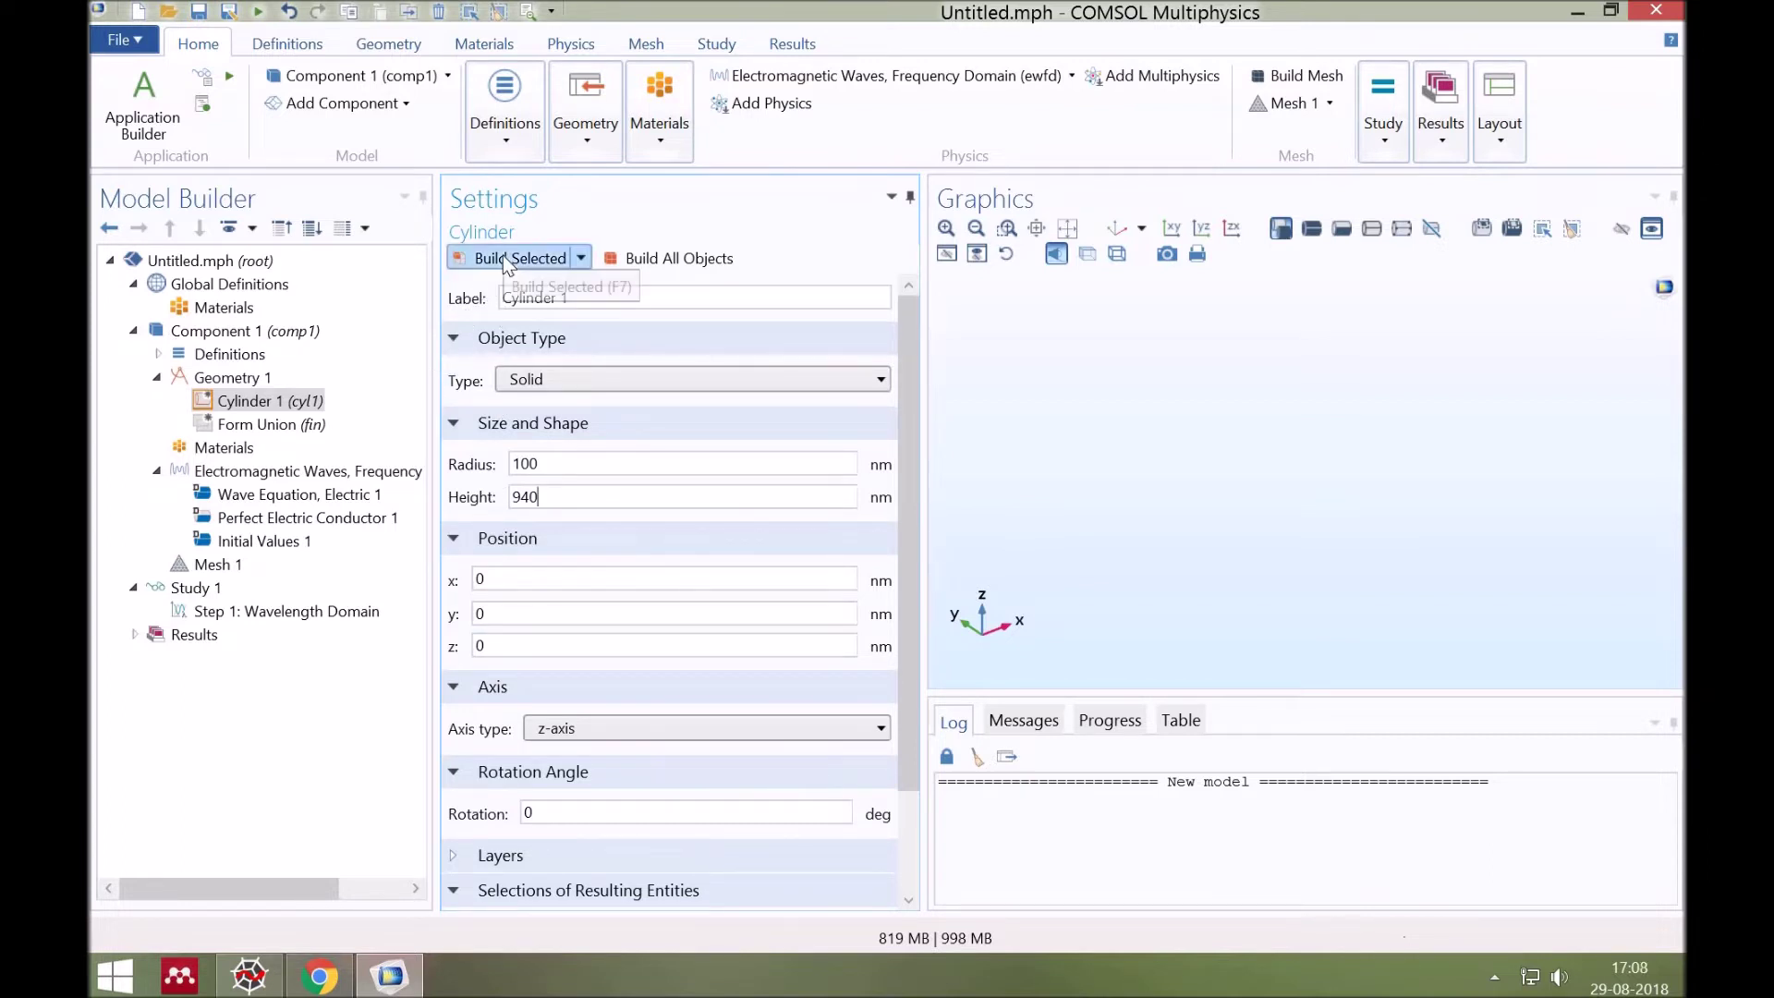
pyautogui.click(505, 258)
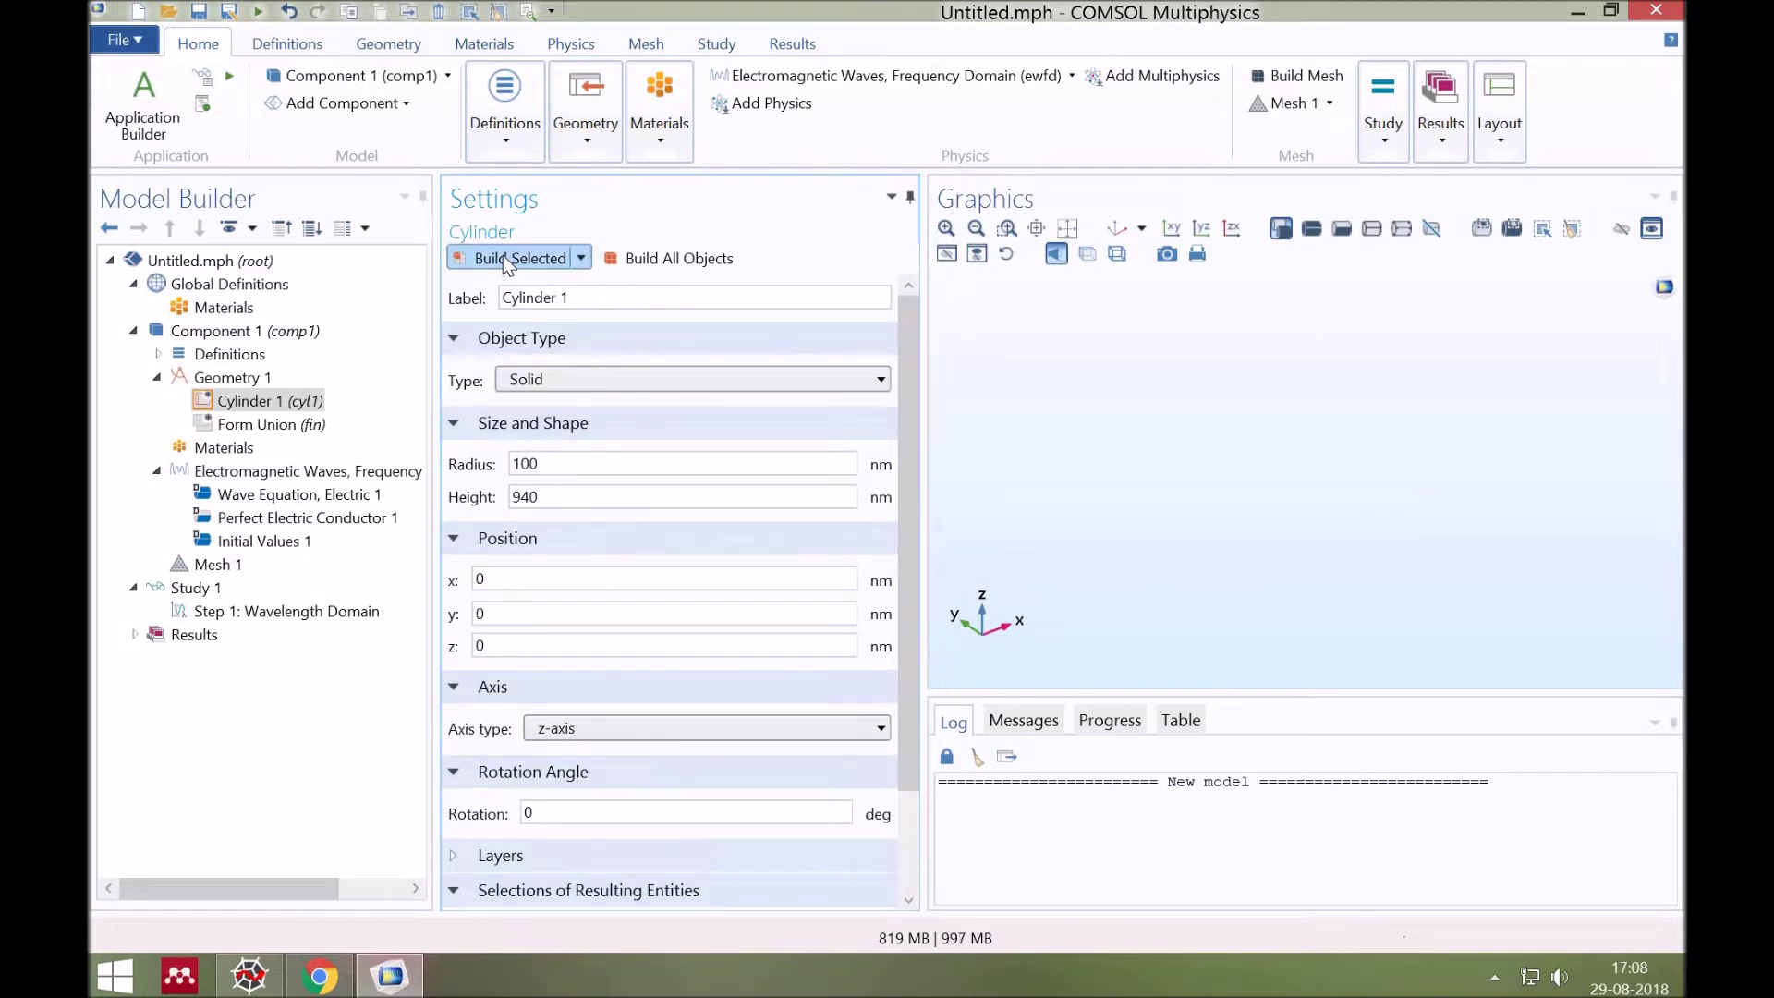
# Step: Add Silicon from the Built-In material library to the component
pyautogui.click(257, 455)
pyautogui.rightClick(258, 454)
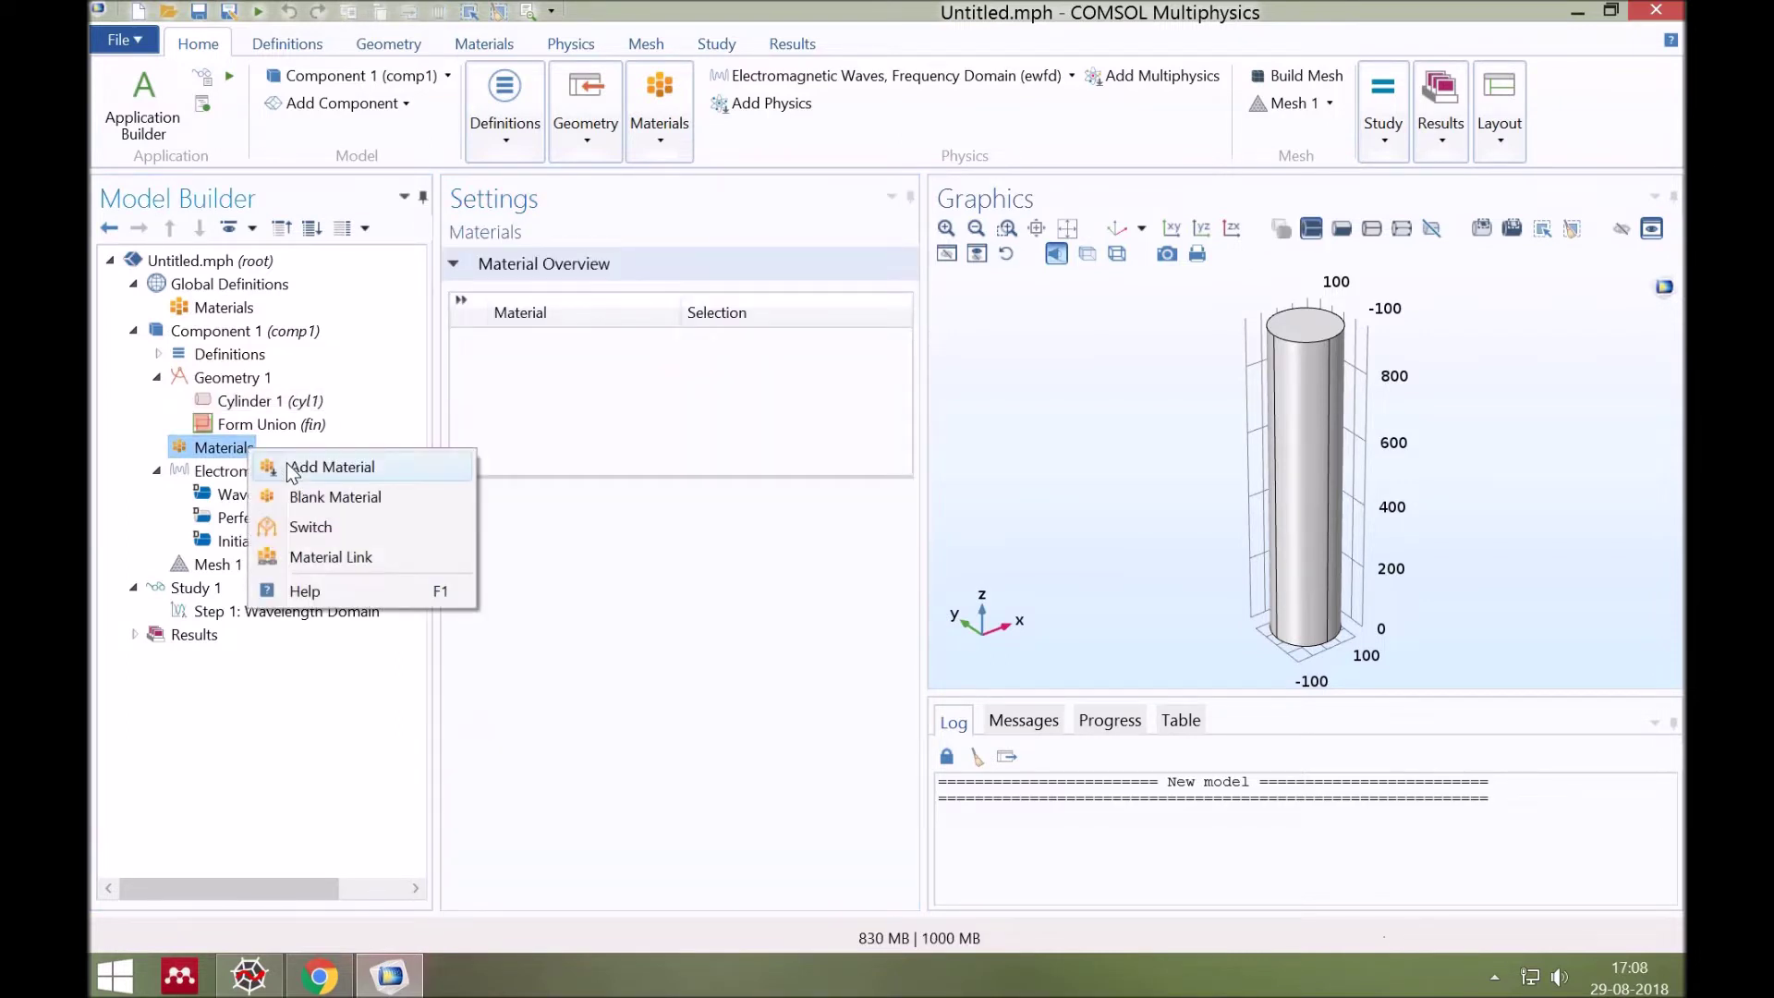
pyautogui.click(291, 472)
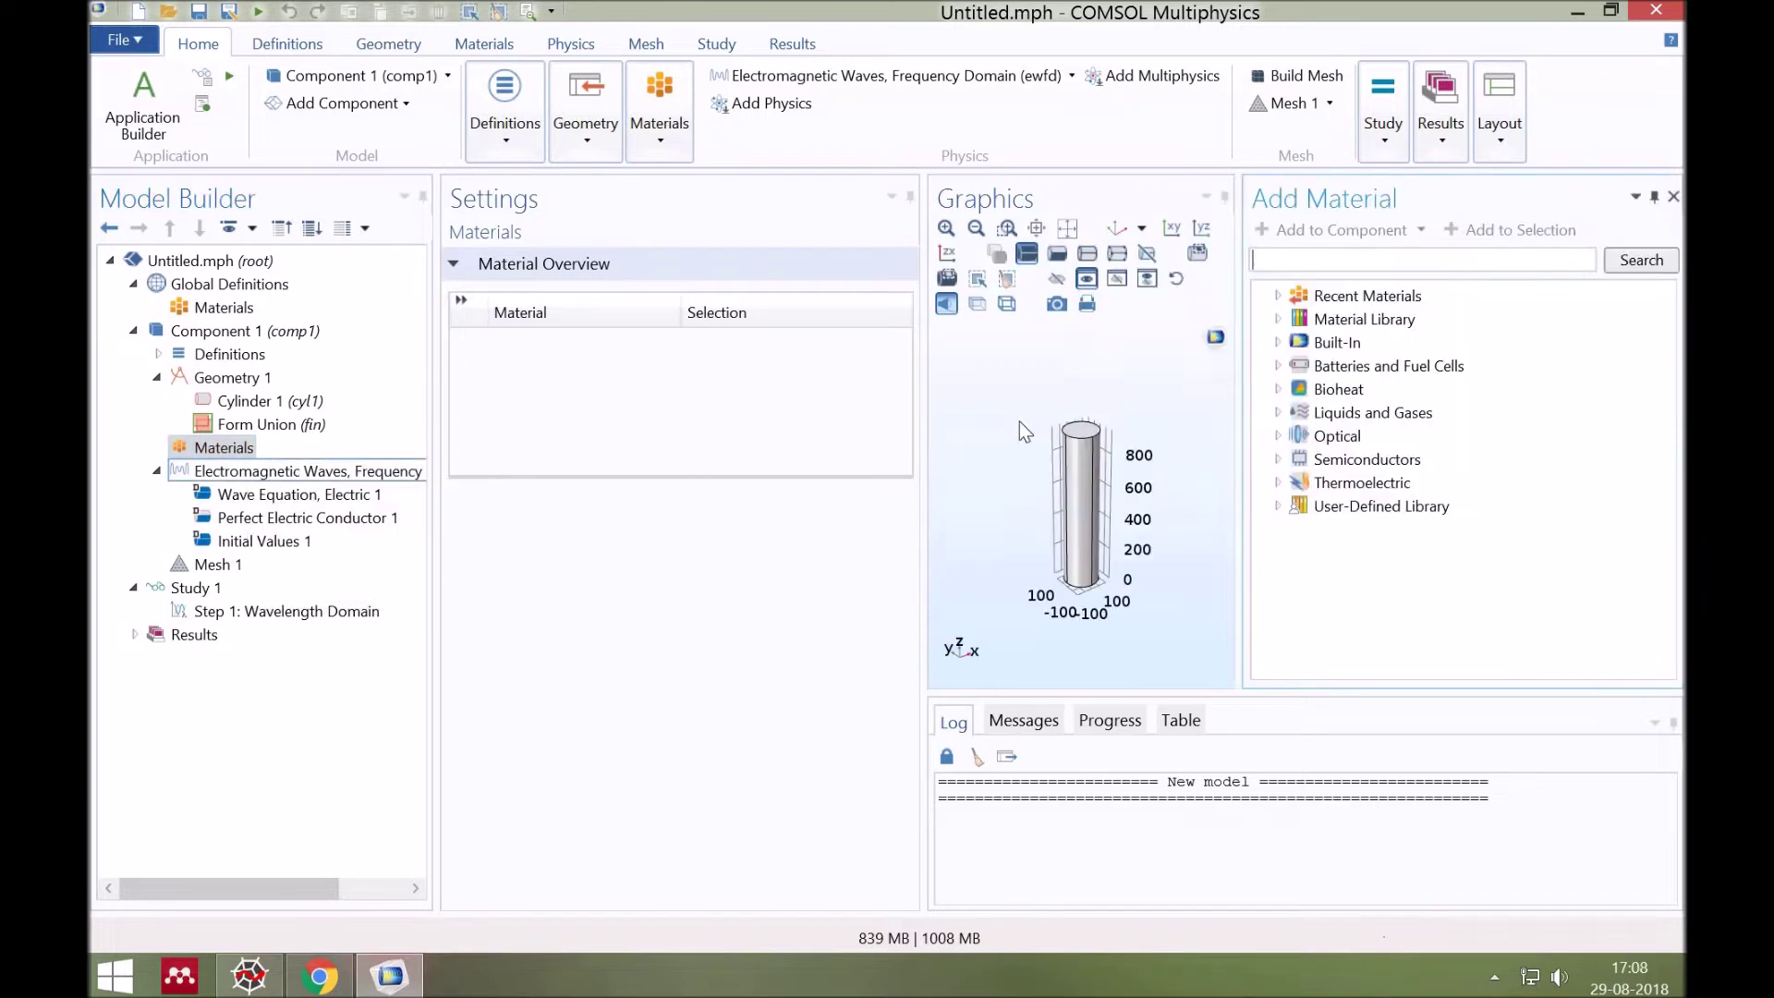
pyautogui.doubleClick(1336, 342)
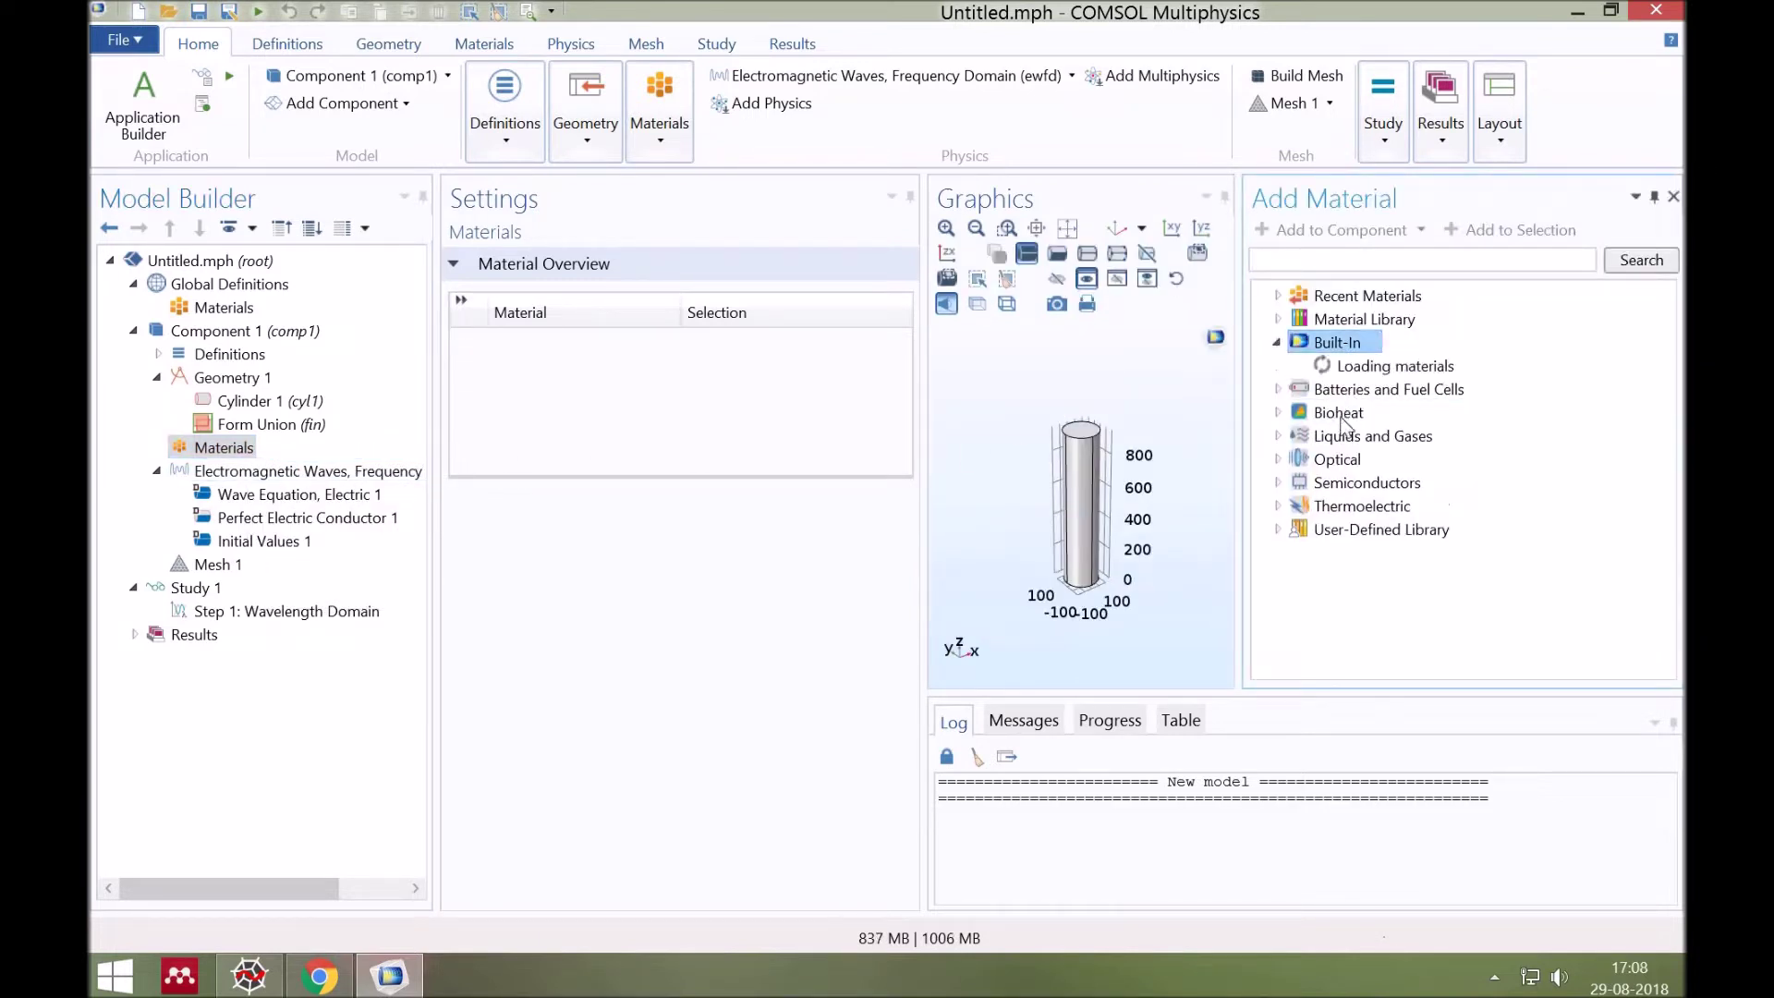
pyautogui.scroll(-3, 1352, 476)
pyautogui.scroll(-4, 1350, 479)
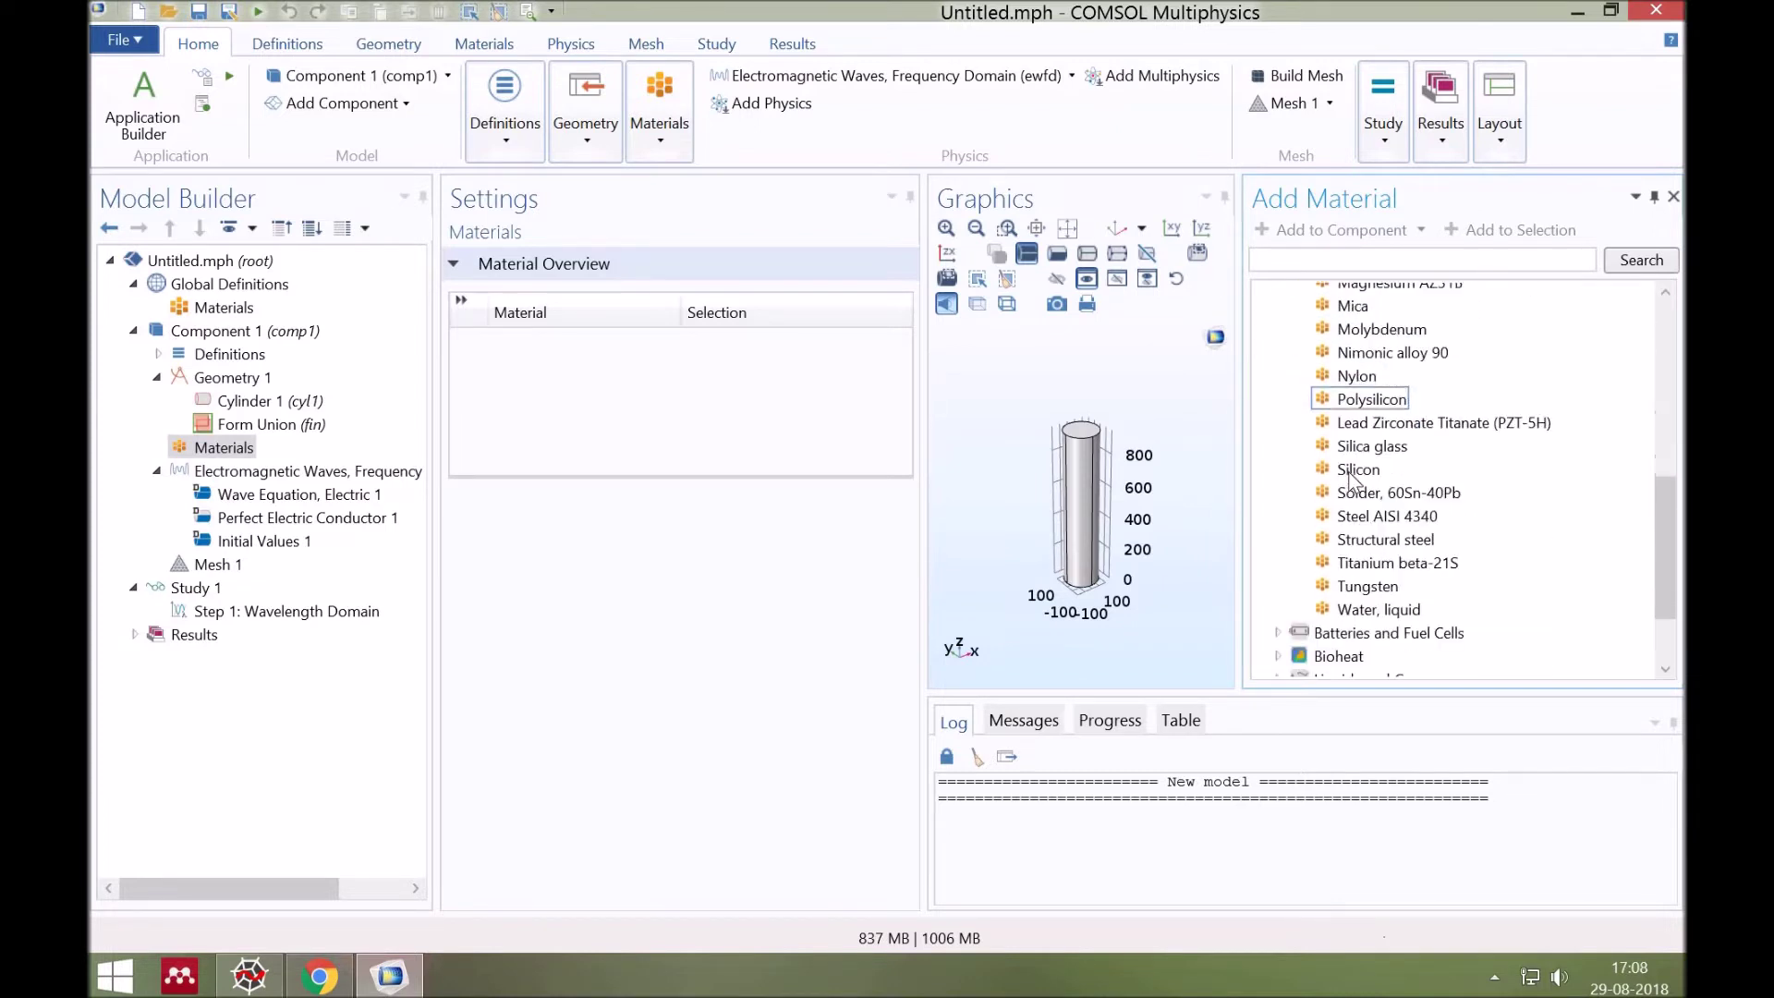
pyautogui.click(1350, 471)
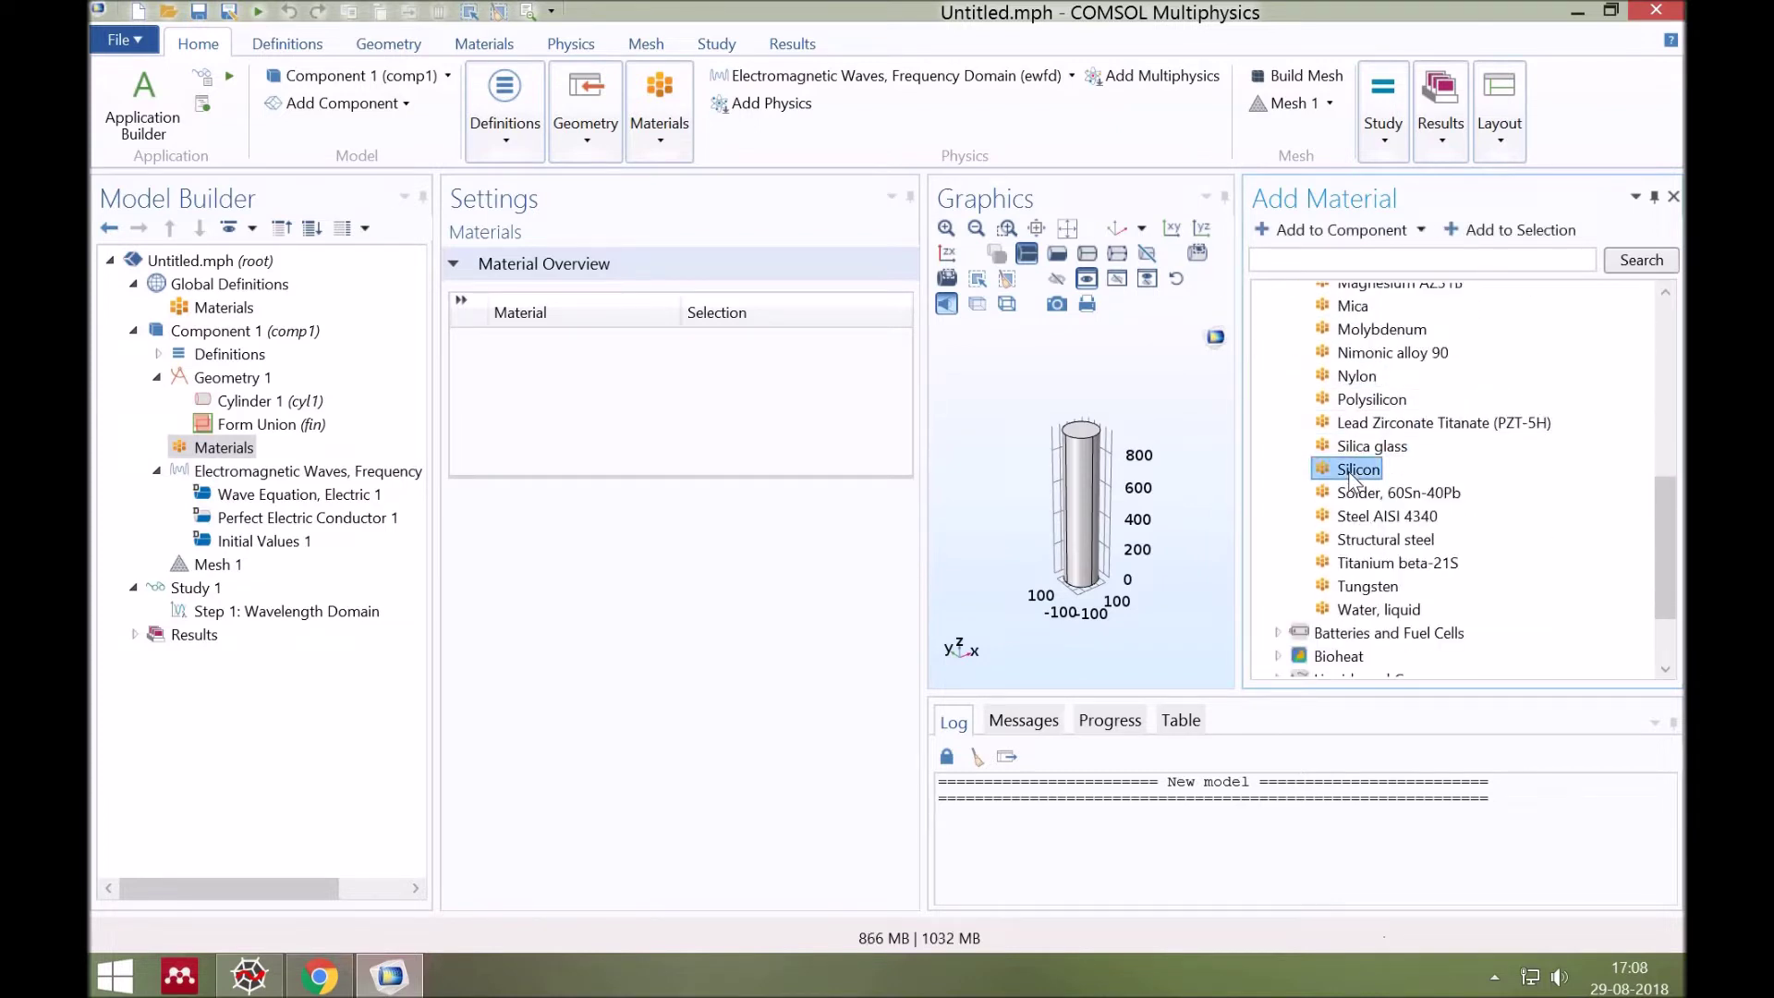
pyautogui.doubleClick(1350, 471)
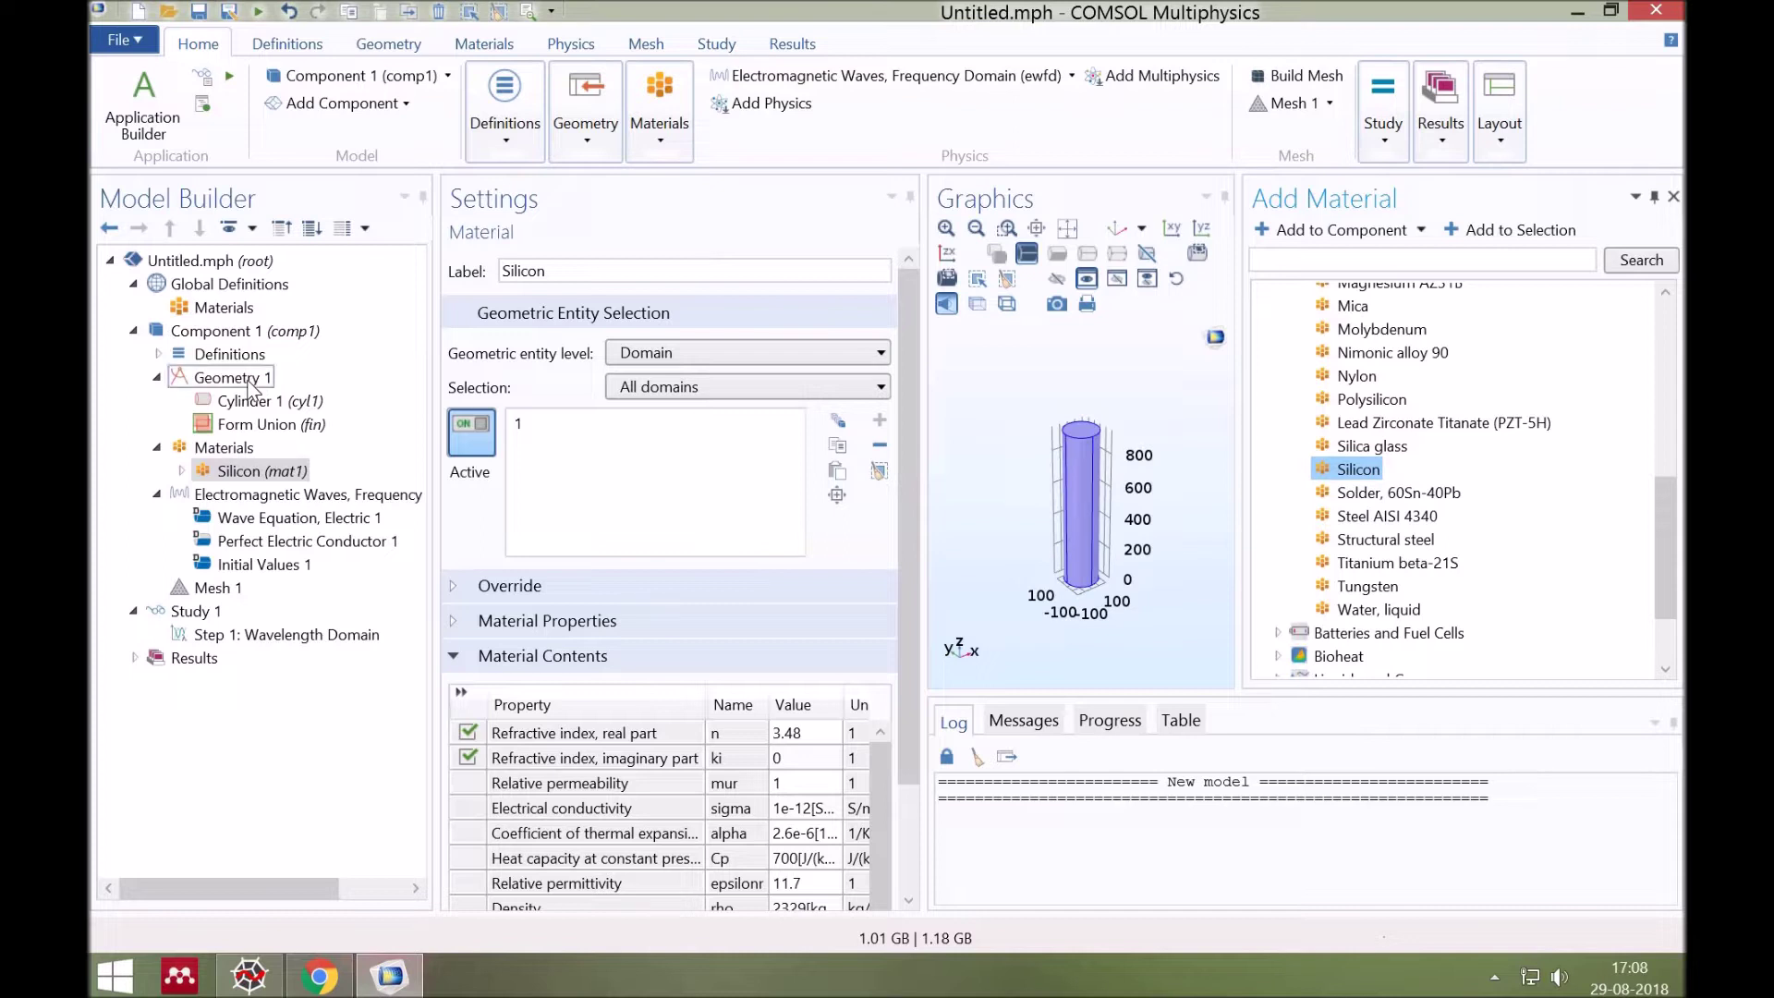
# Step: Add an 800 × 800 × 2000 nm block positioned by its center, and build it
pyautogui.click(228, 378)
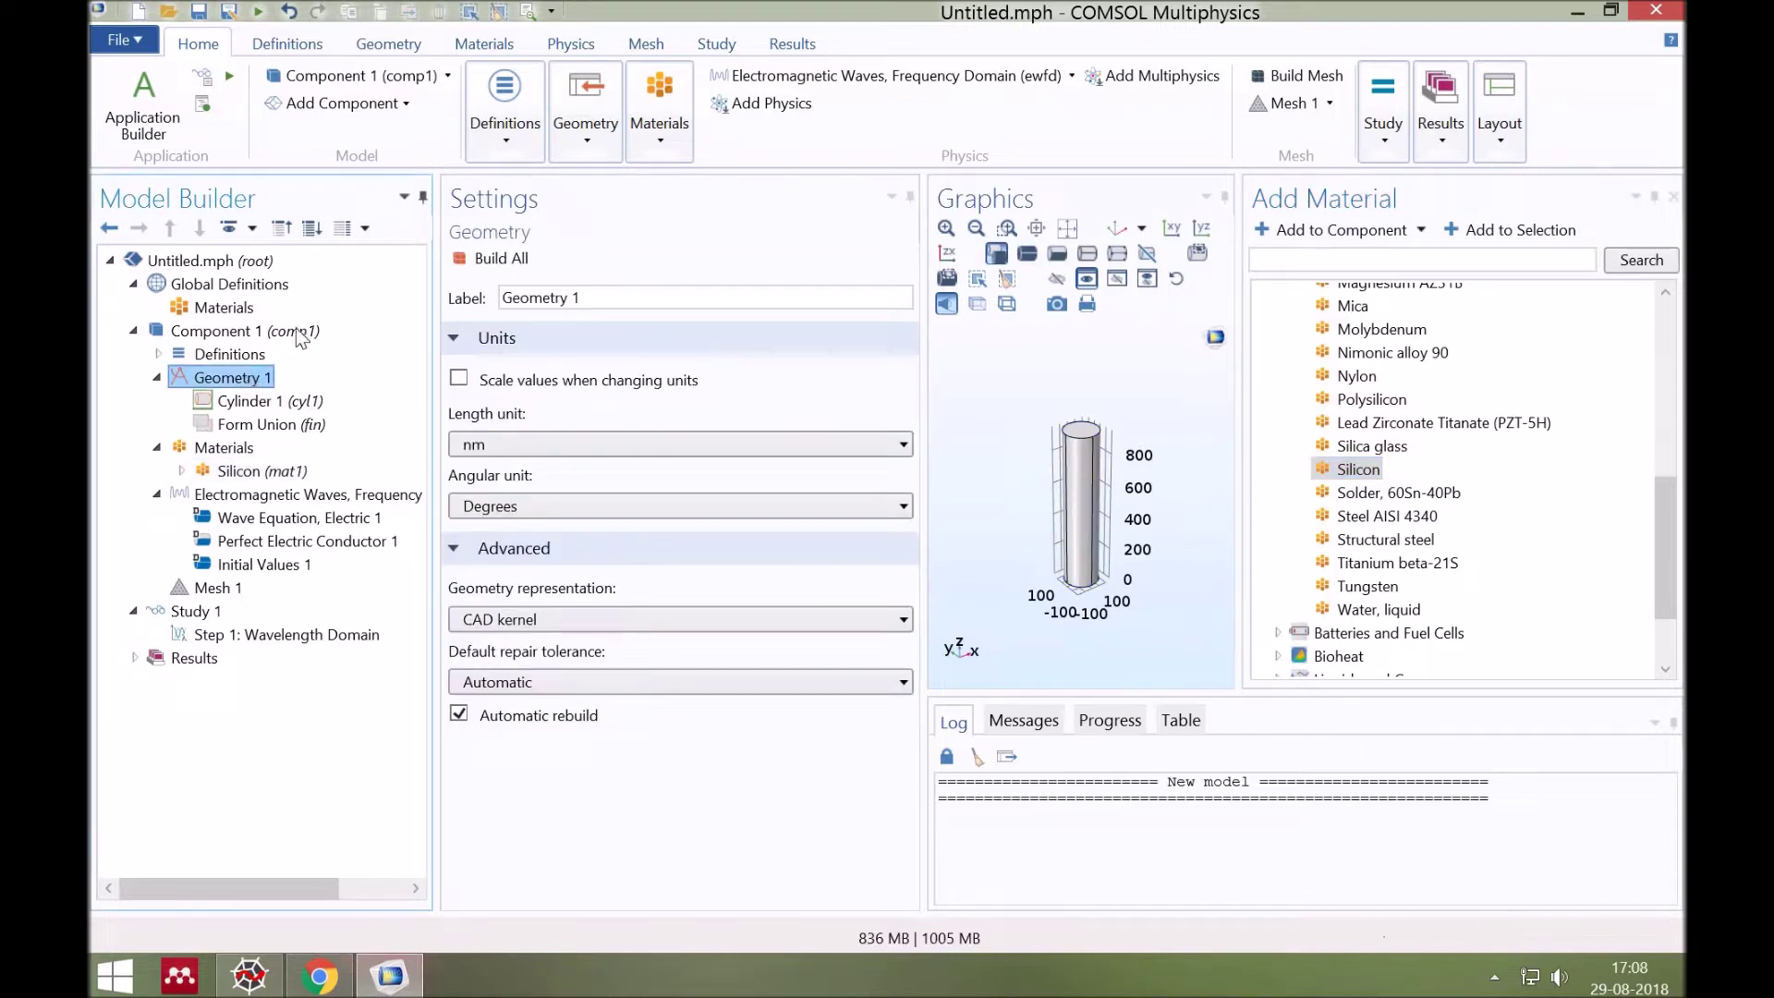
pyautogui.hotkey('shift', 'F10')
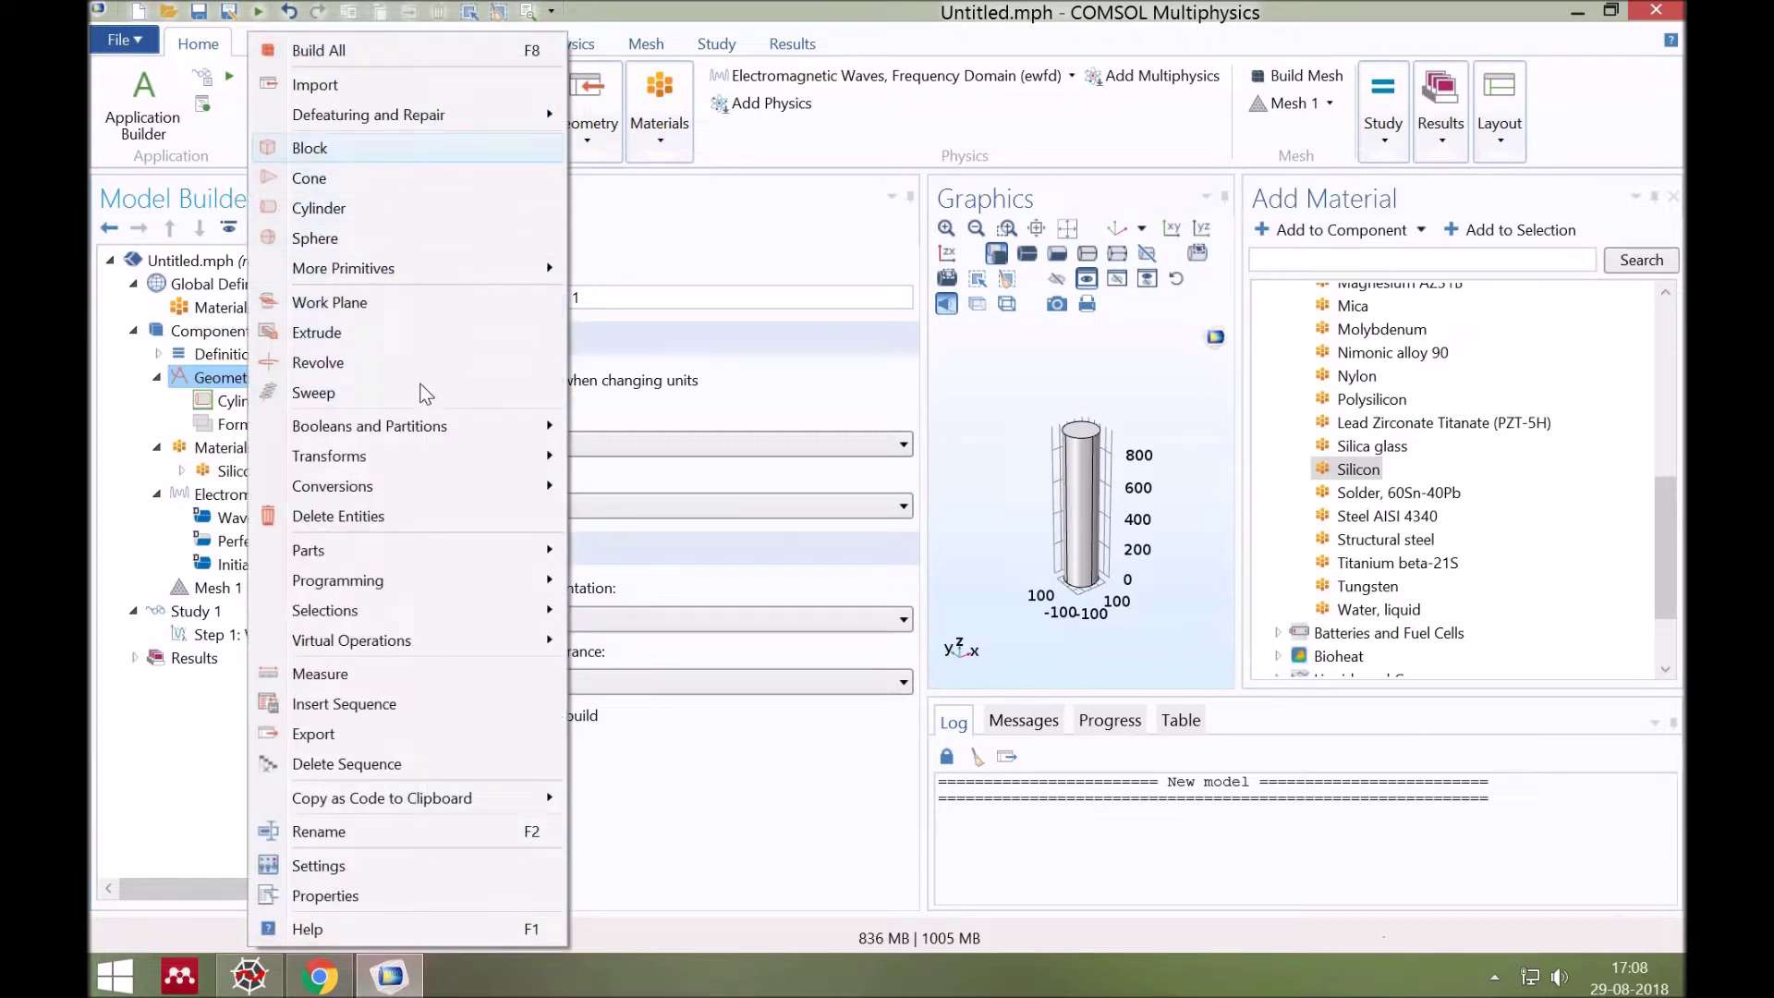
pyautogui.click(352, 152)
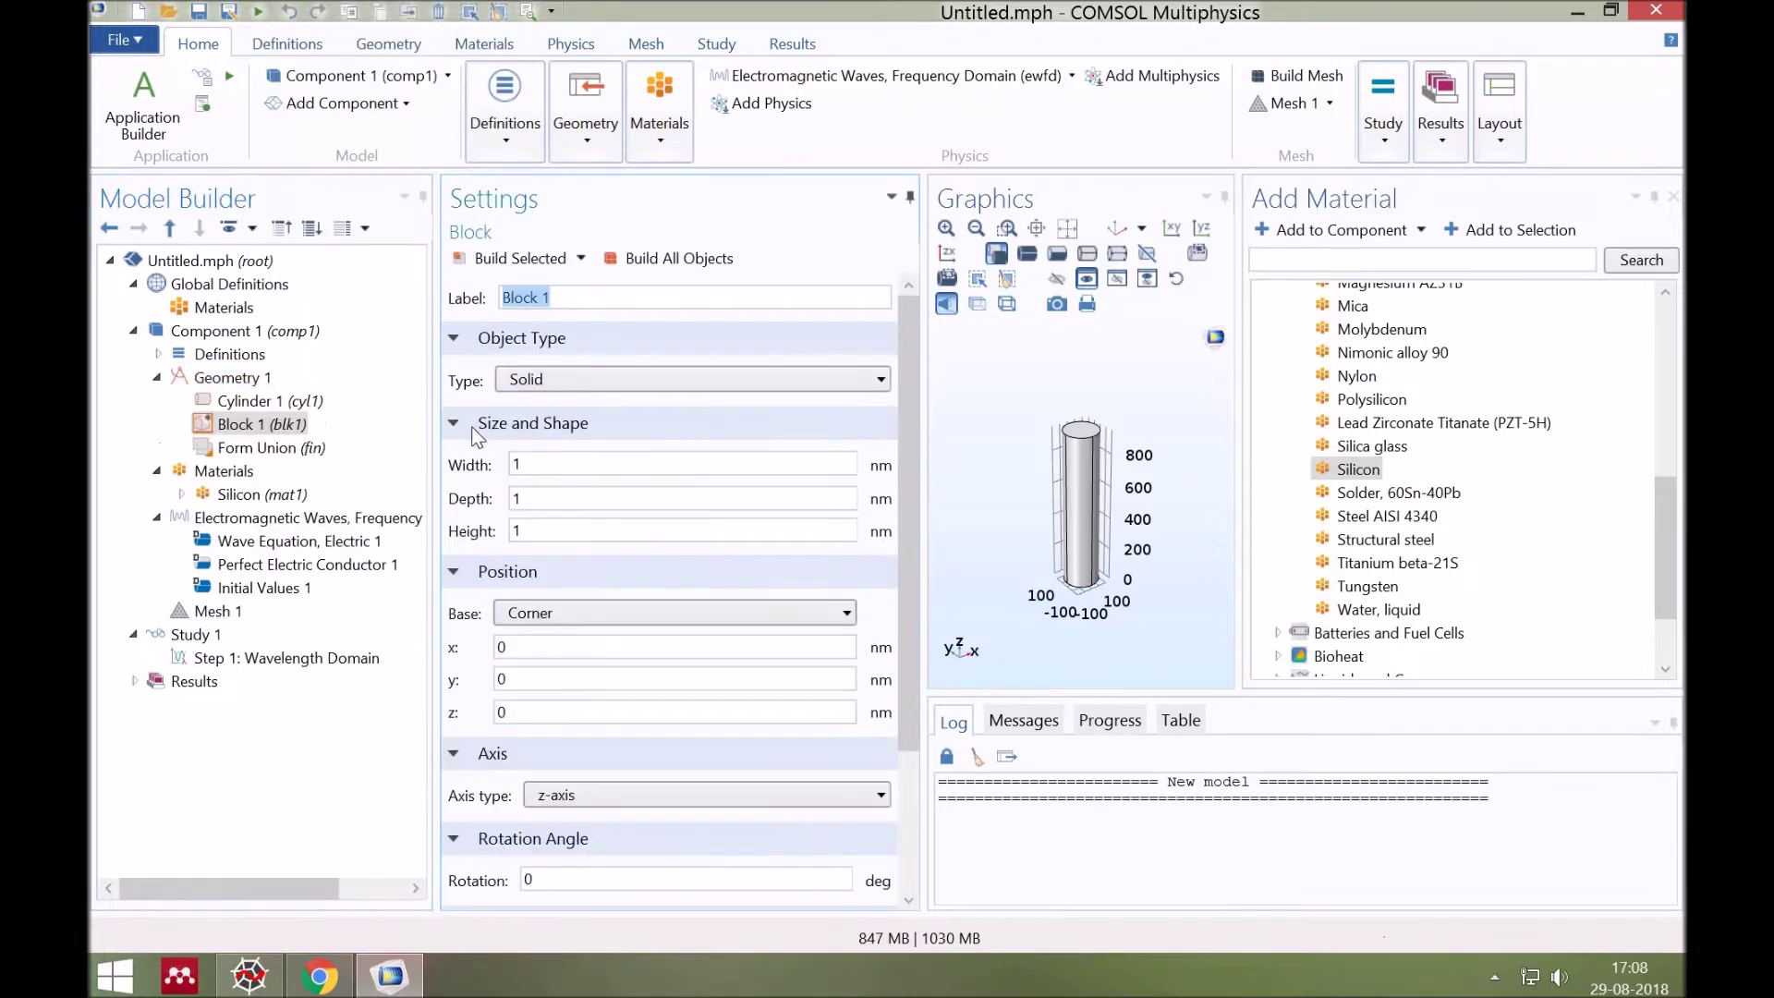
pyautogui.doubleClick(511, 467)
pyautogui.write('800')
pyautogui.press('Tab')
pyautogui.write('800')
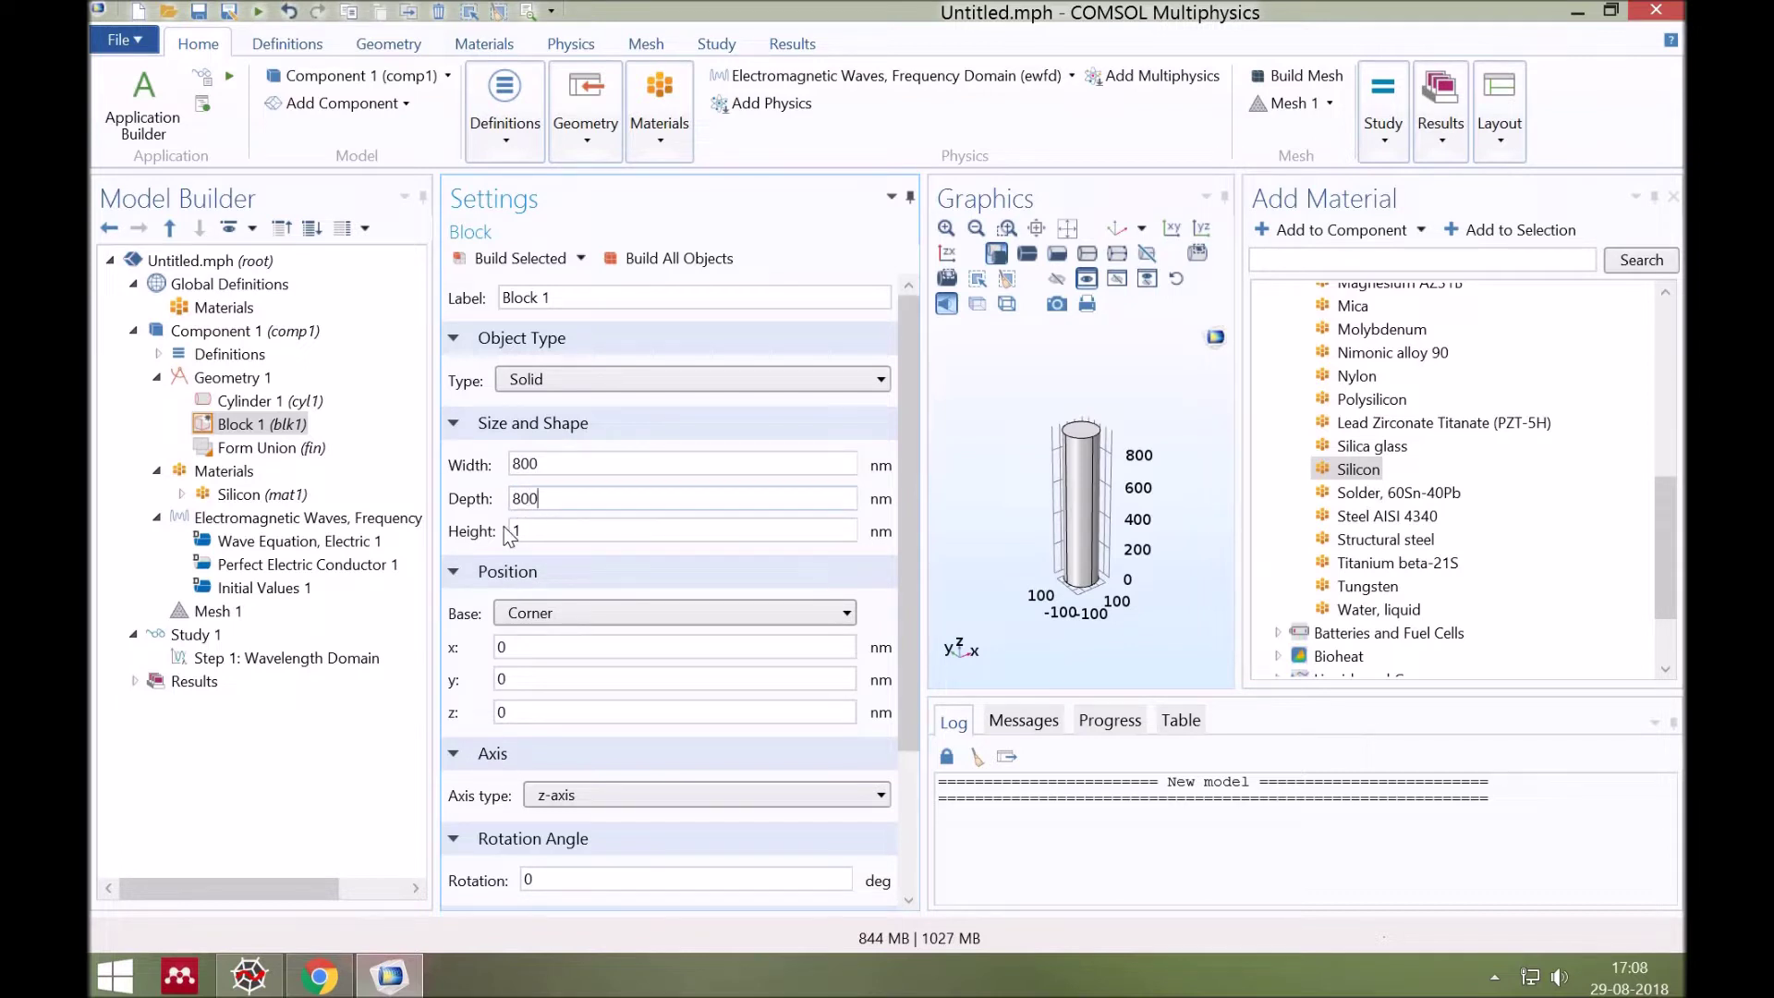
pyautogui.doubleClick(510, 531)
pyautogui.write('2000')
pyautogui.click(612, 617)
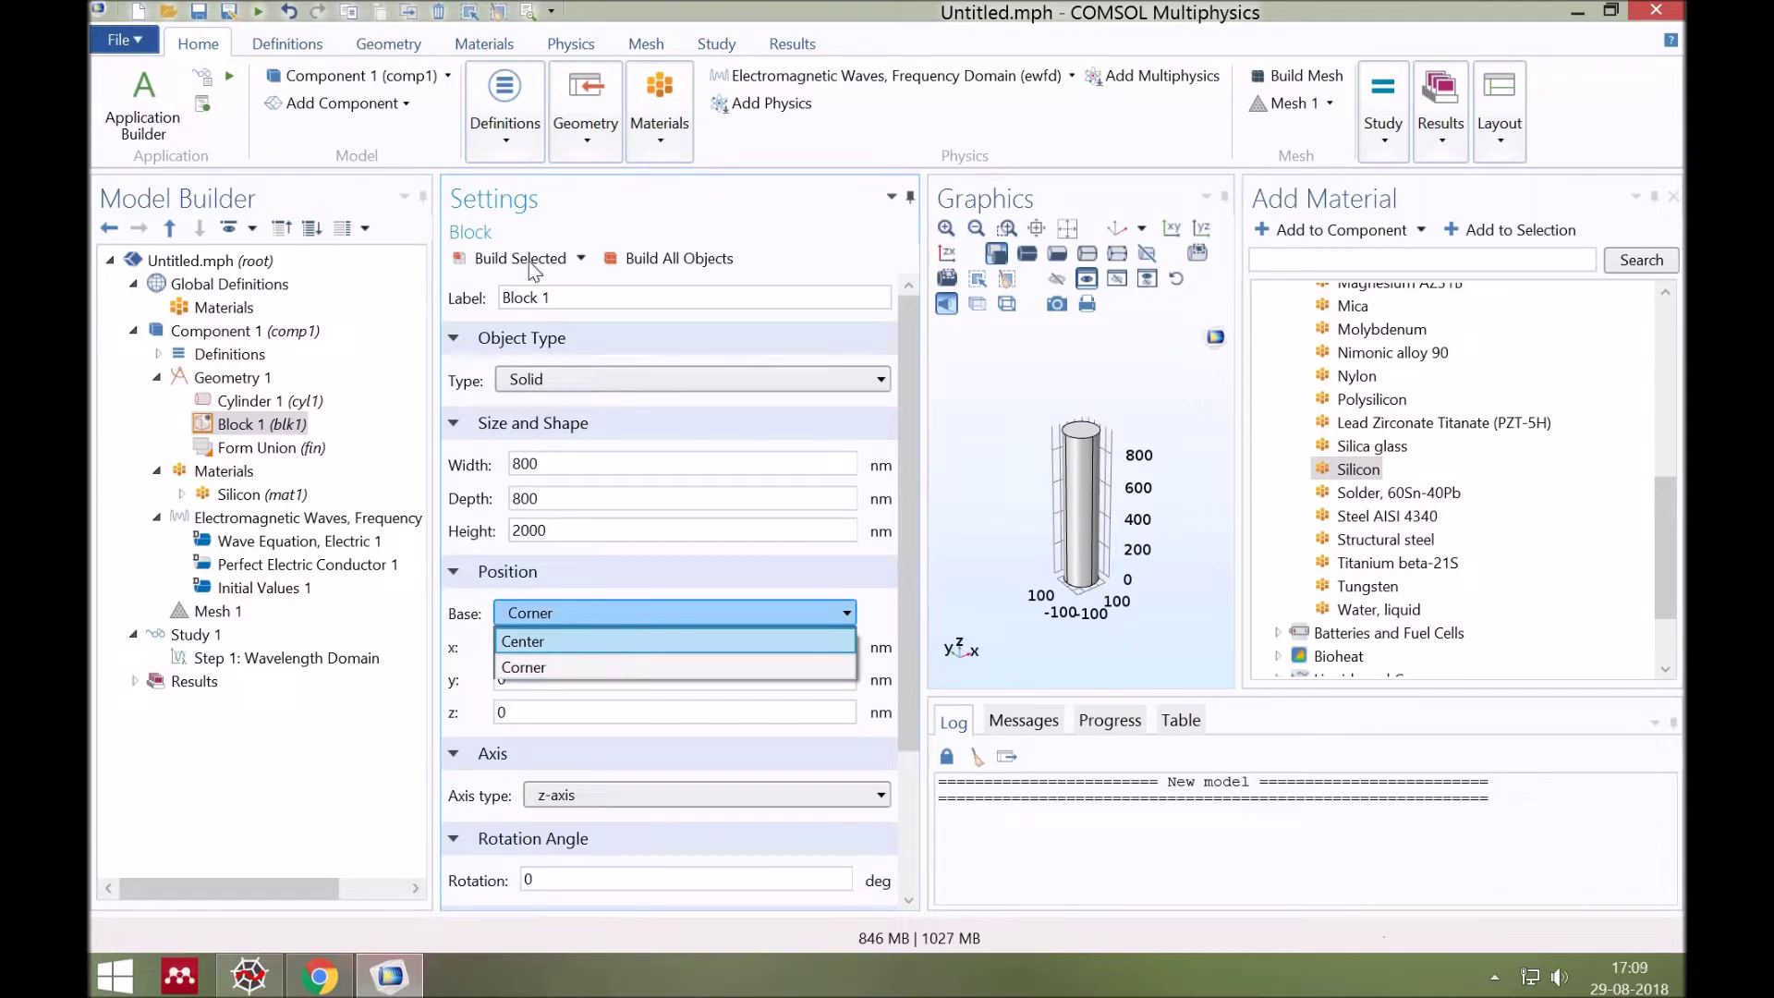
pyautogui.press('Return')
pyautogui.press('F7')
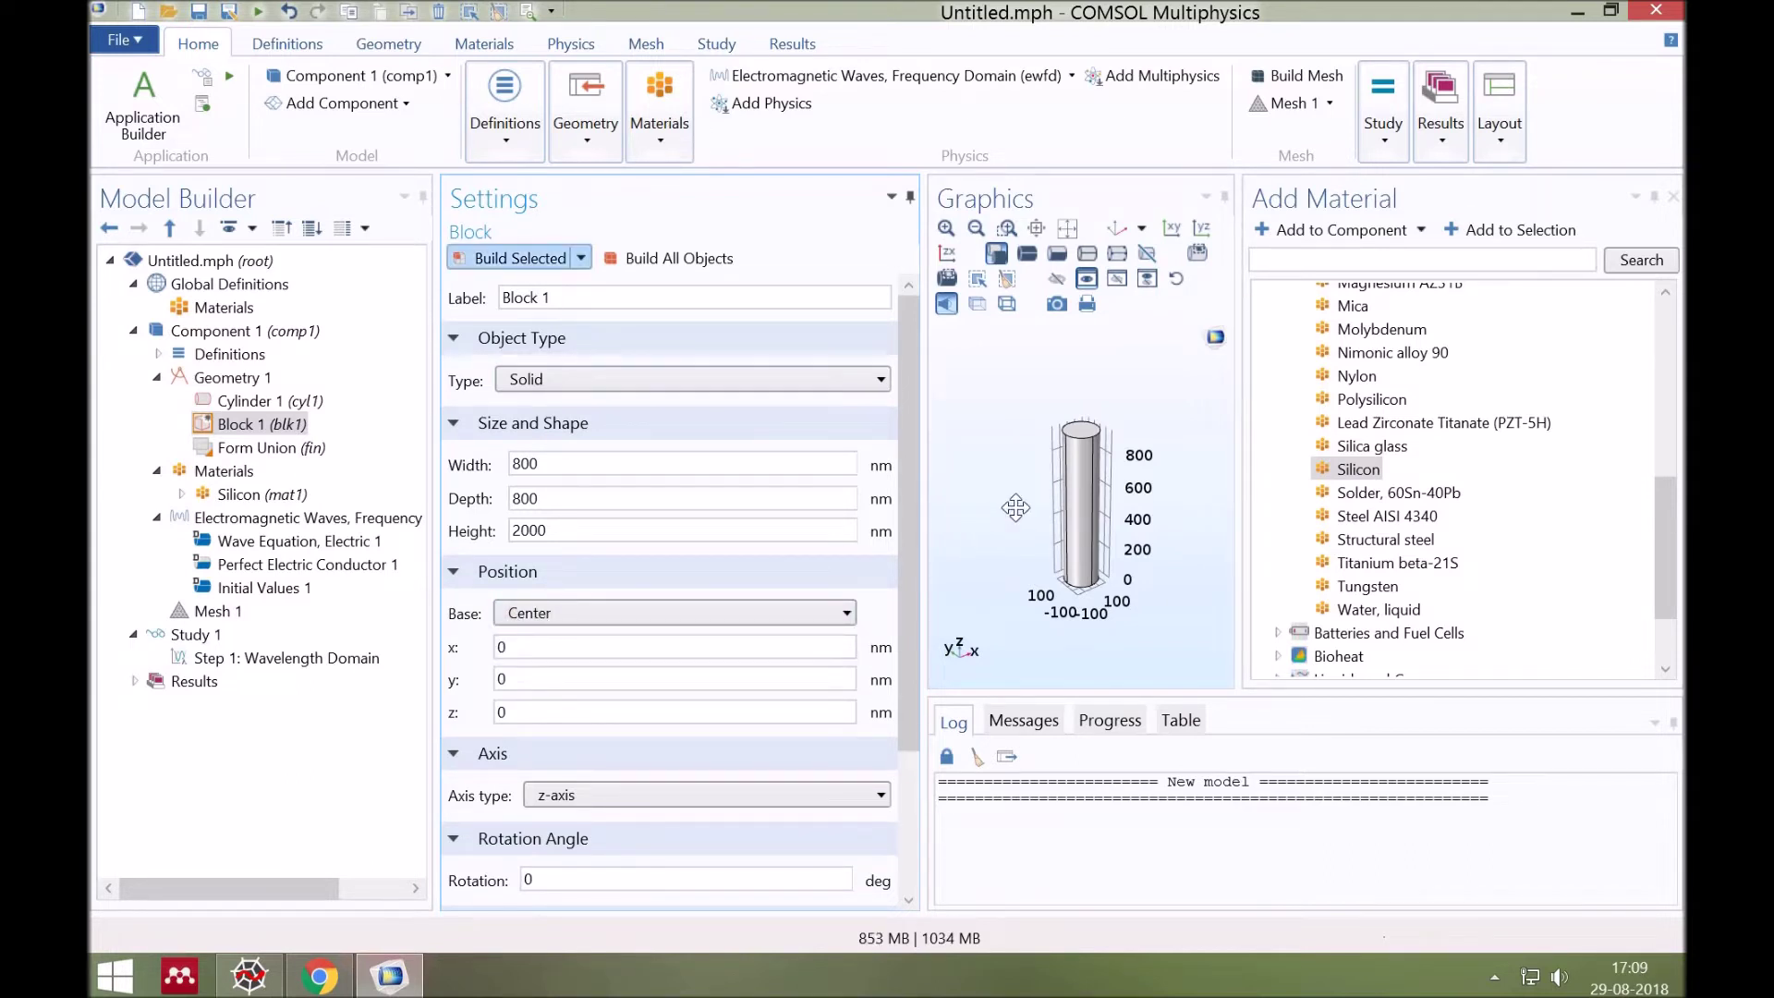
# Step: Add Built-In Air and assign it to the surrounding block domain
pyautogui.moveTo(970, 485); pyautogui.dragTo(1192, 490)
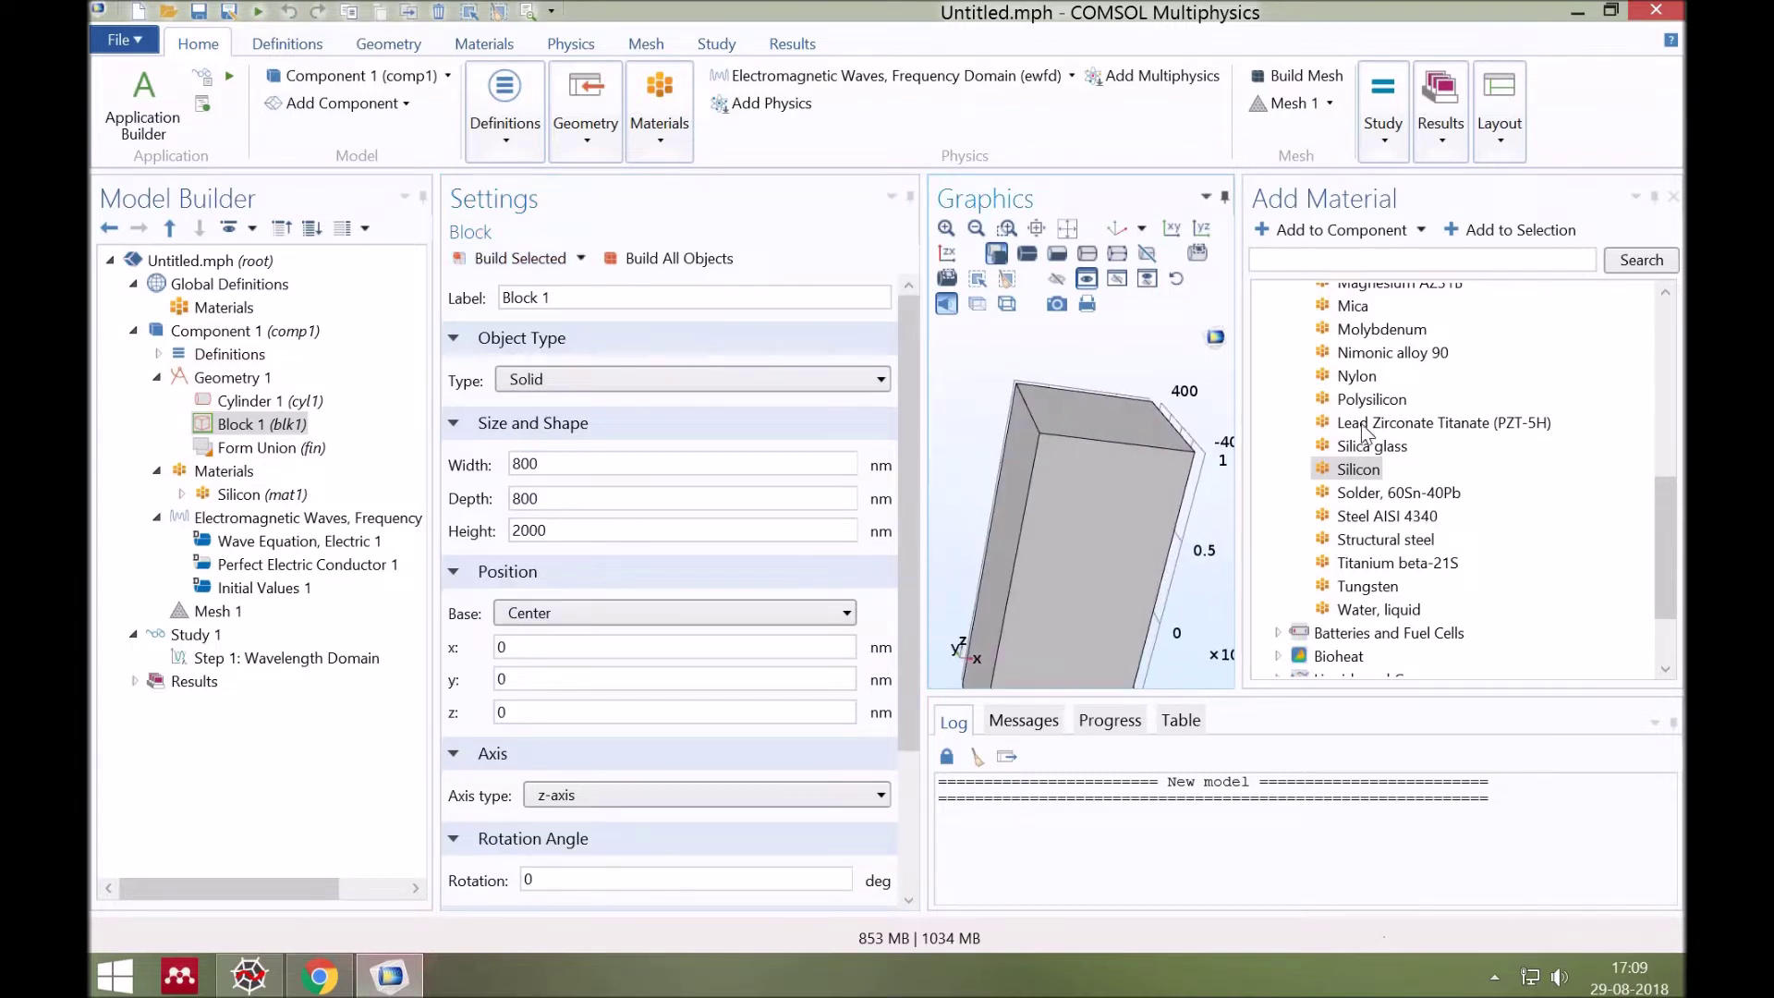
pyautogui.scroll(10, 1350, 379)
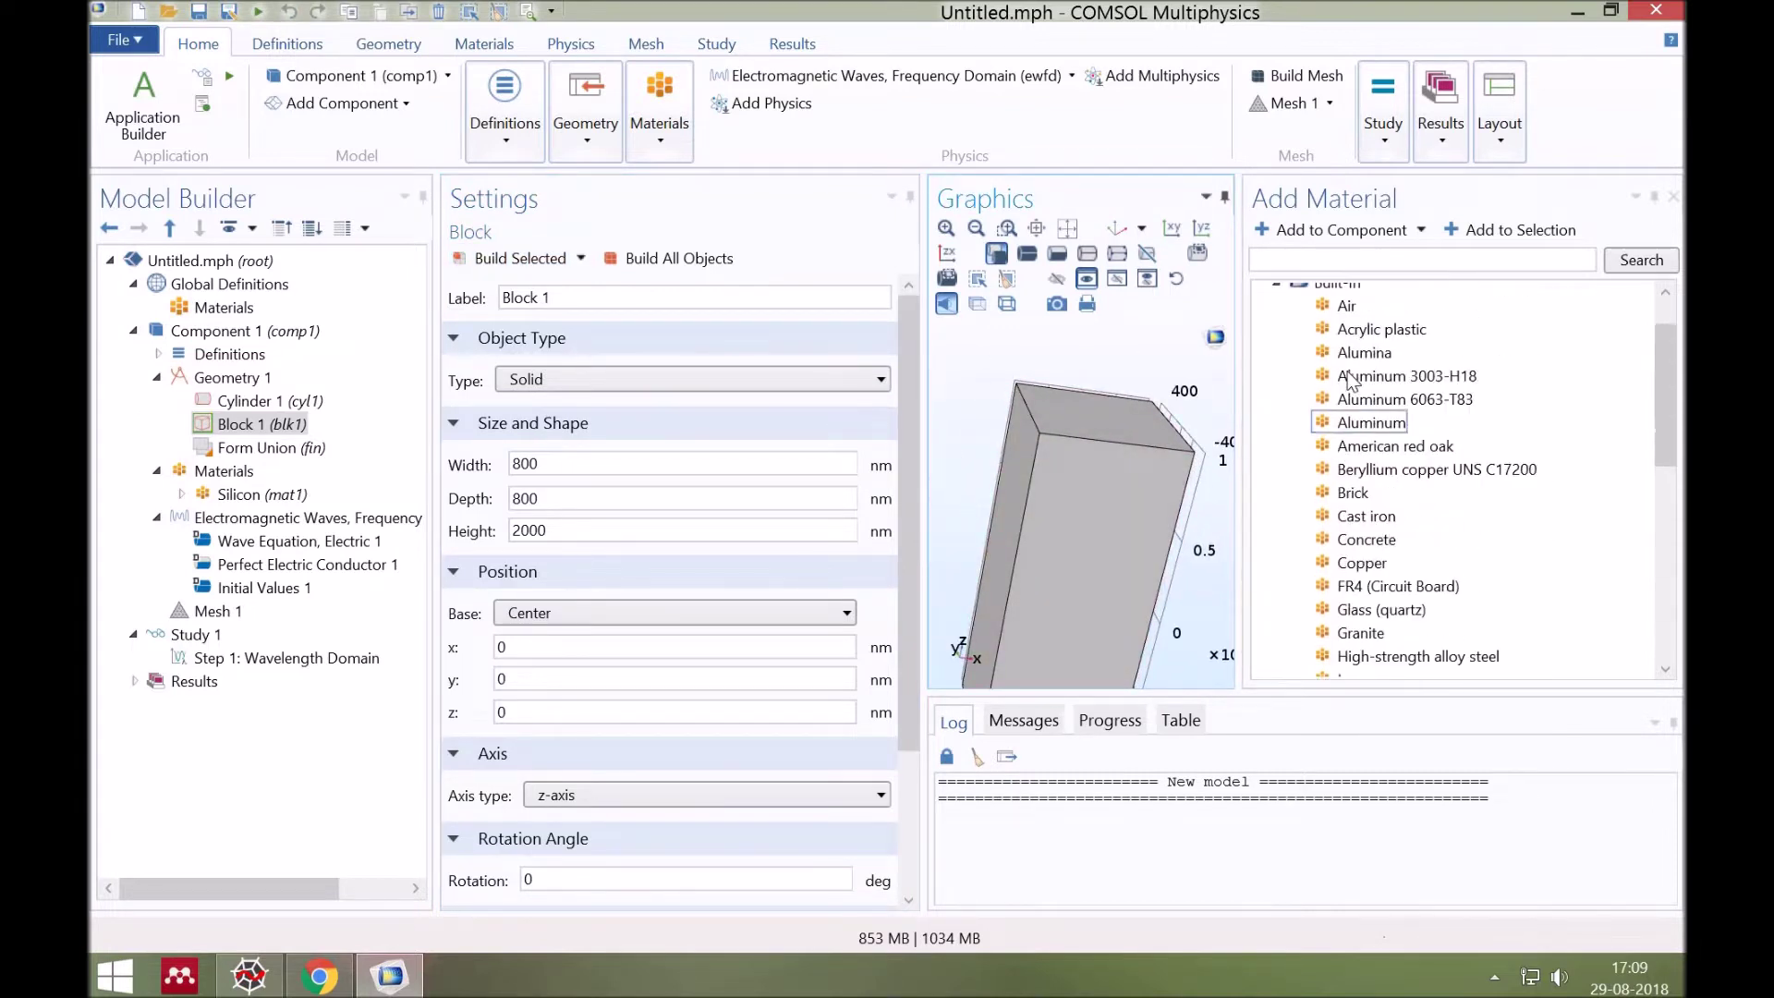
pyautogui.doubleClick(1347, 367)
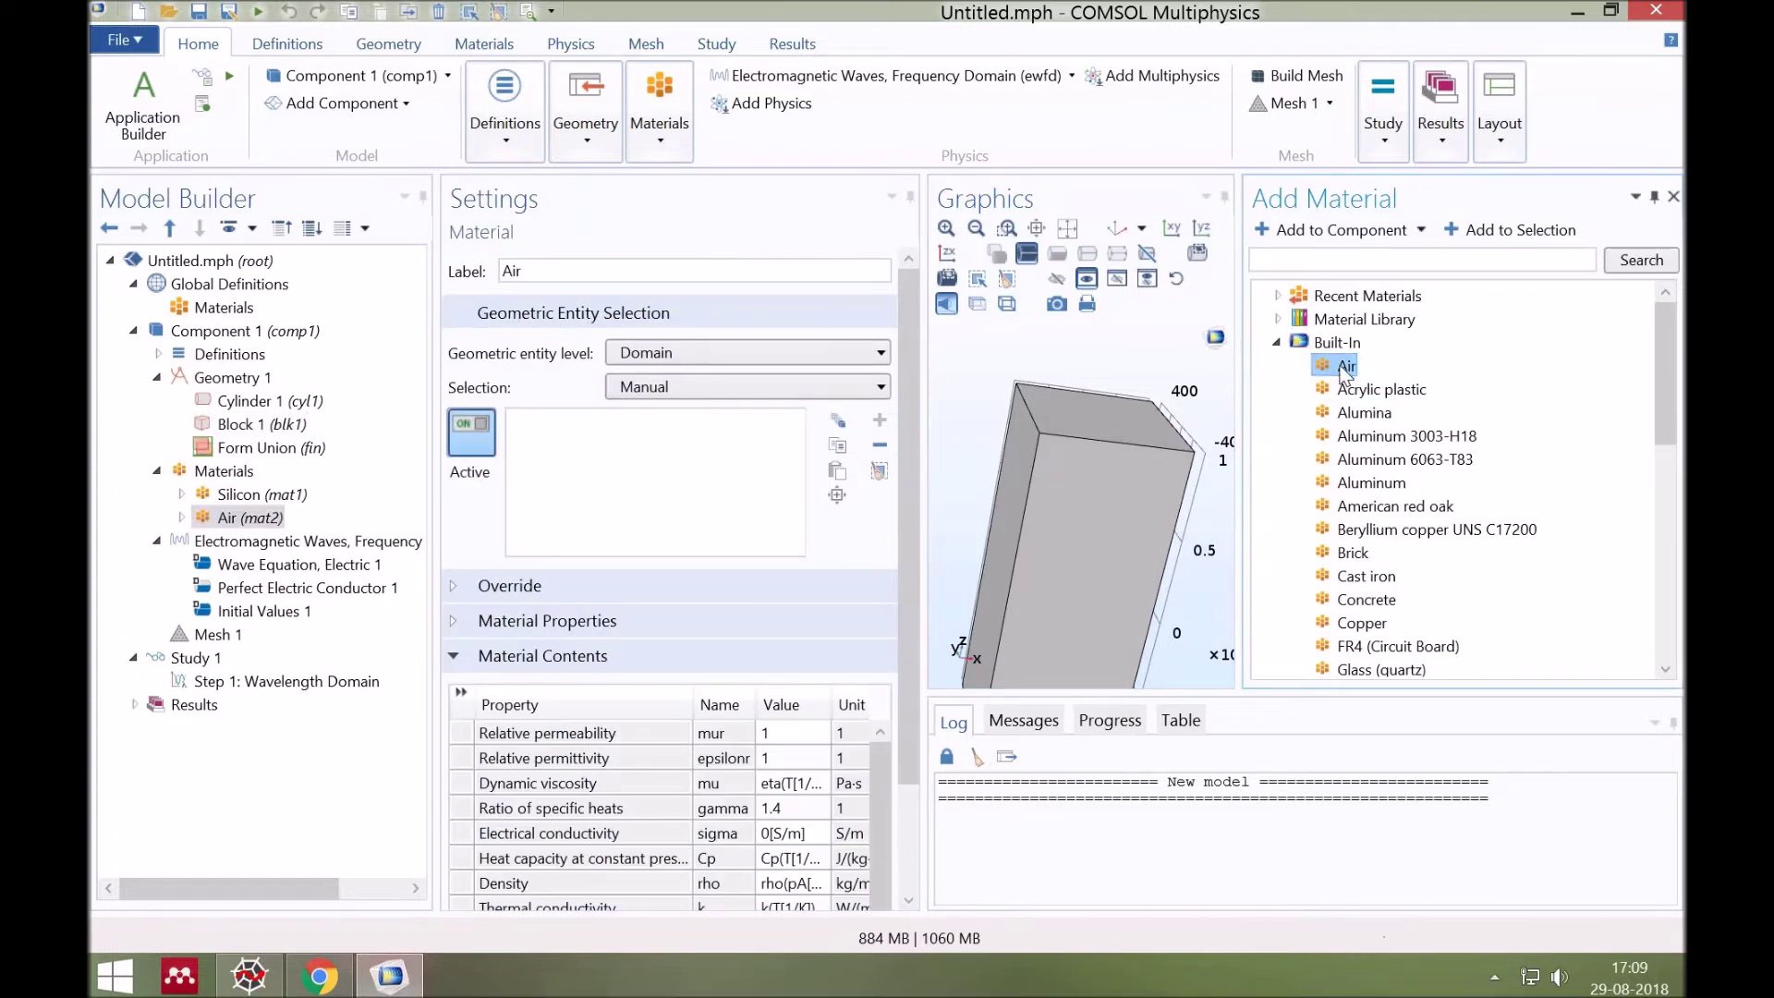
pyautogui.click(1668, 201)
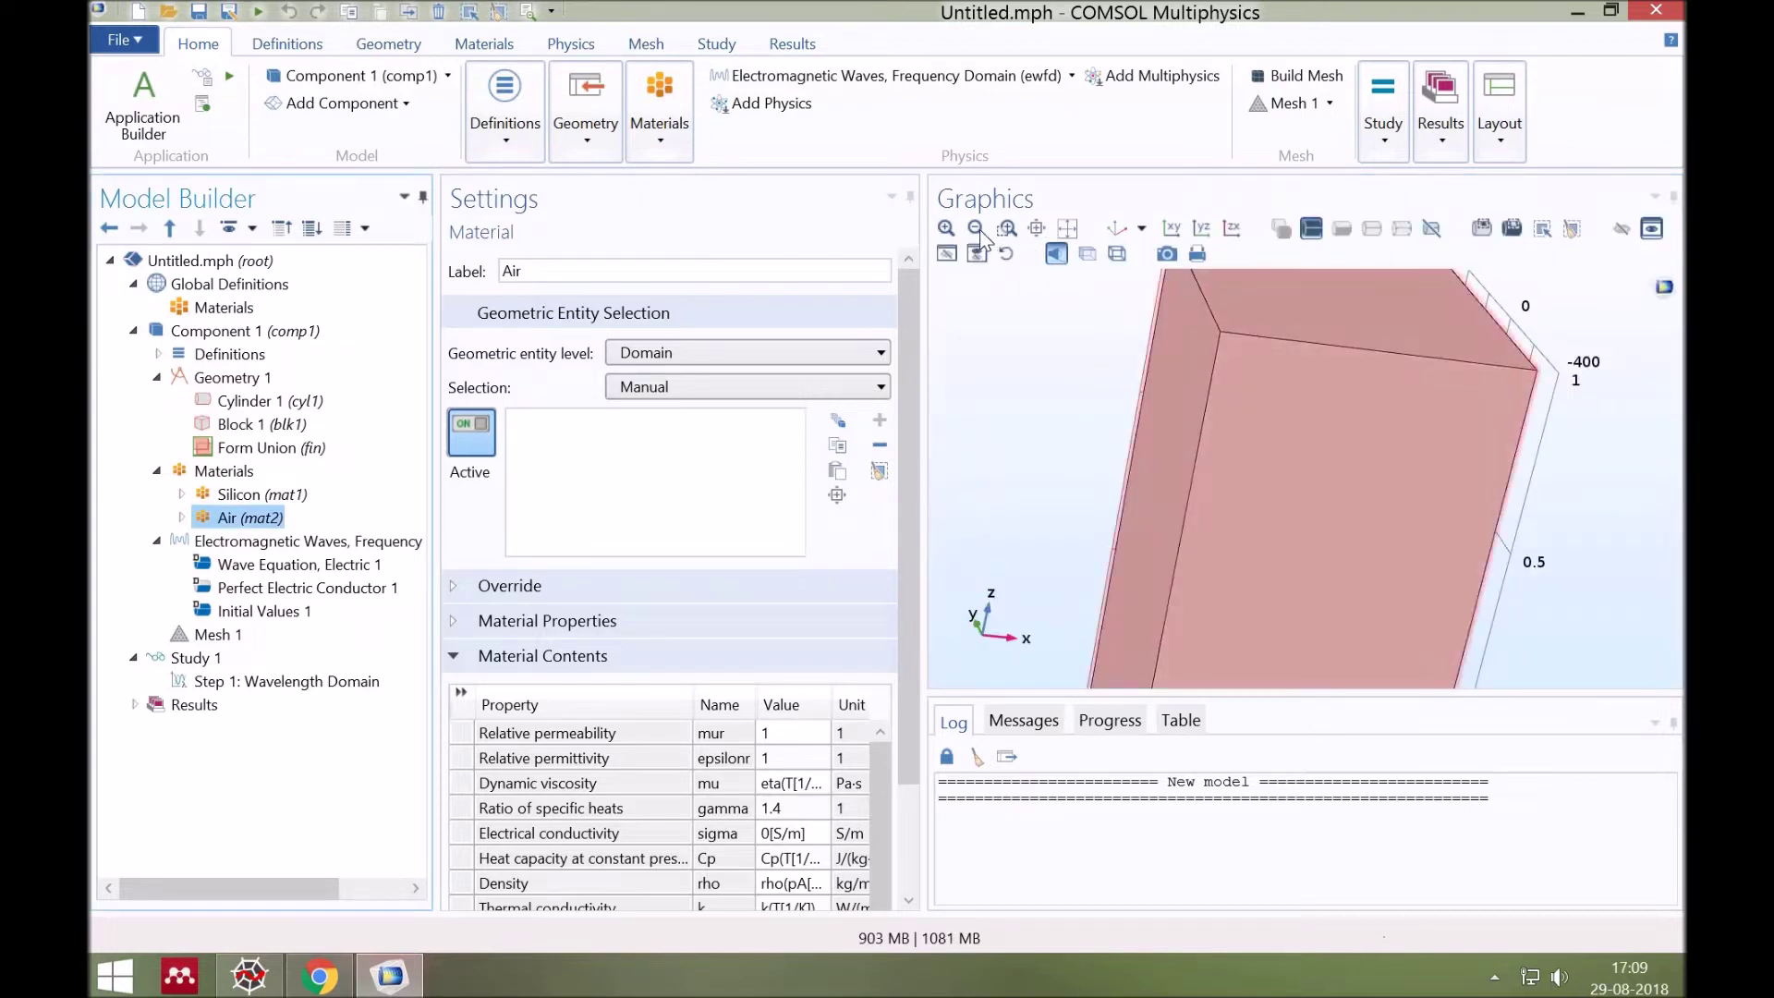
pyautogui.click(1293, 461)
pyautogui.click(1006, 228)
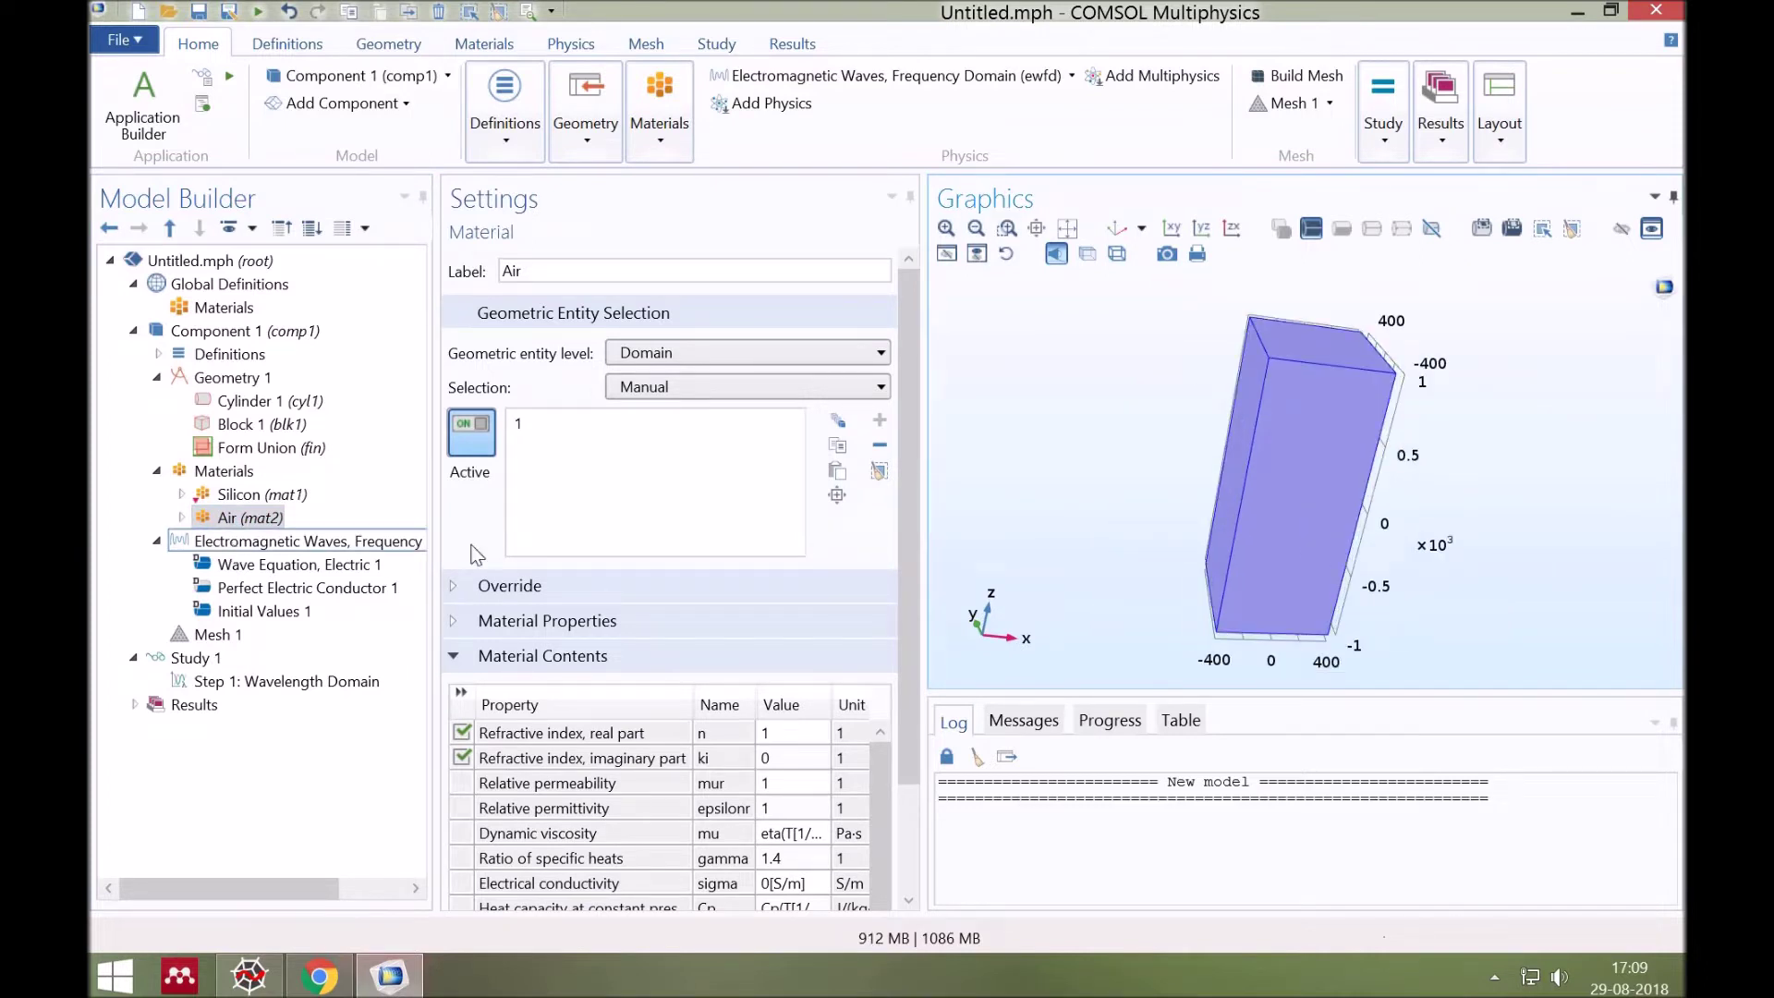
pyautogui.click(236, 545)
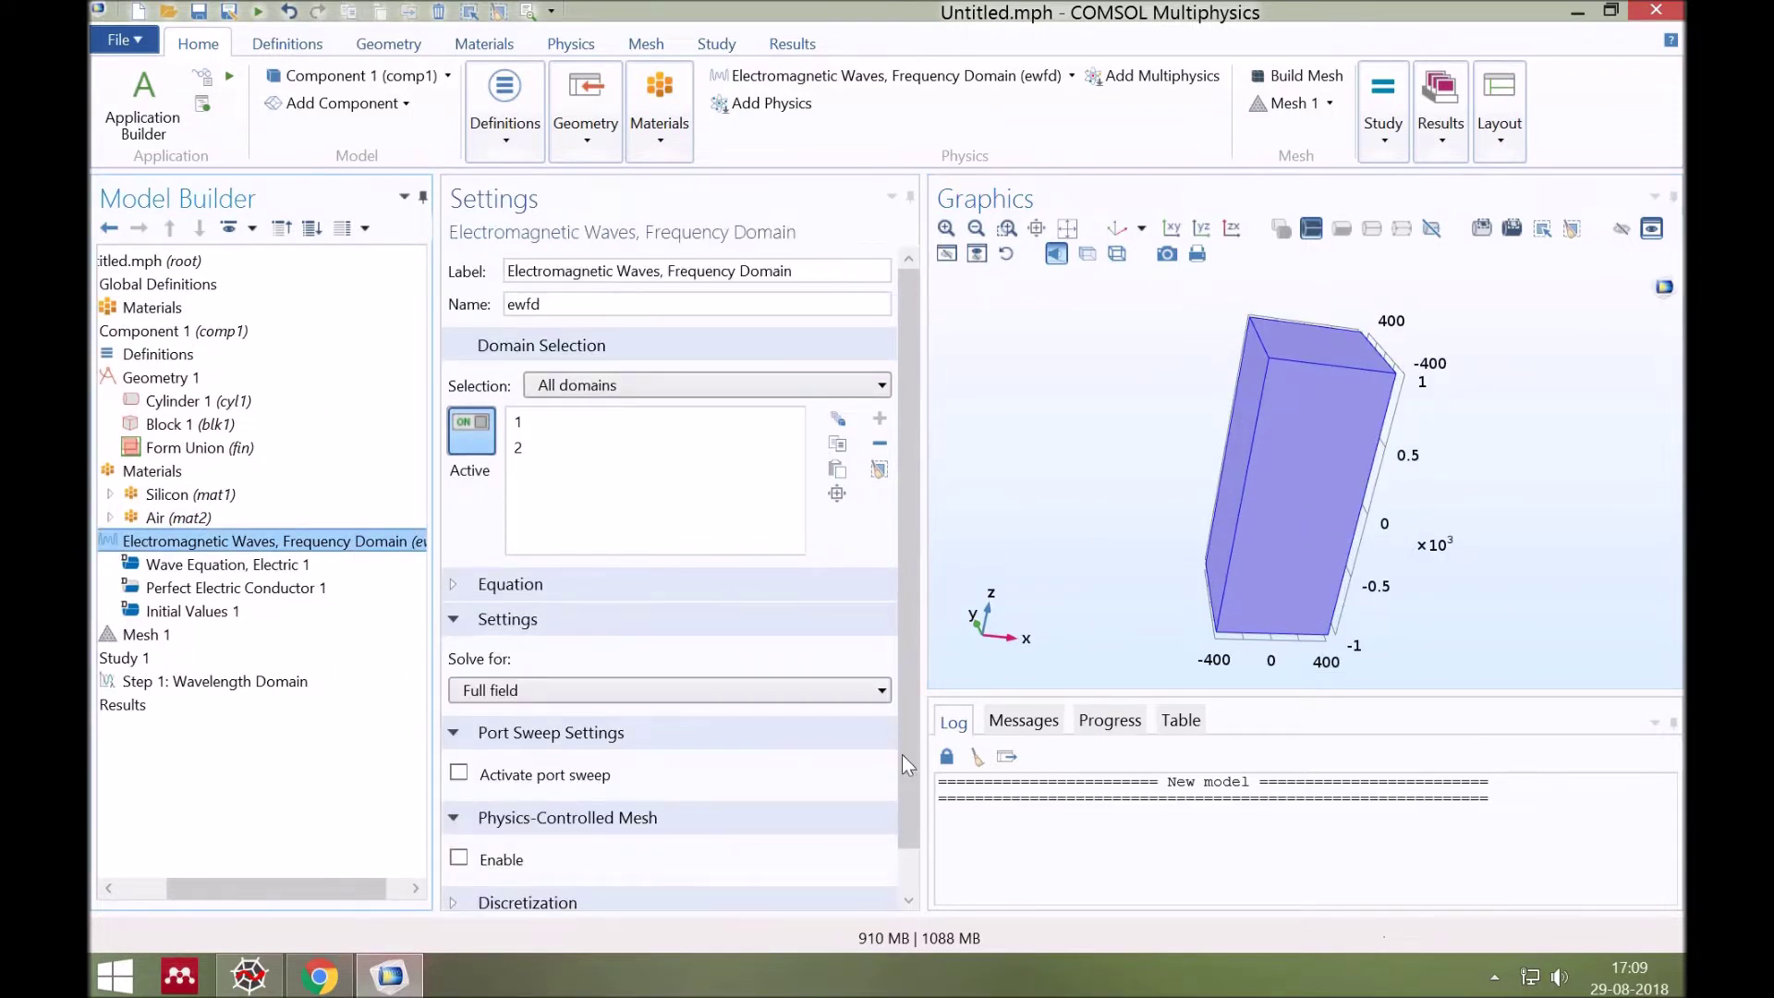
# Step: Solve for the scattered field with a linearly polarized plane wave as background
pyautogui.scroll(-1, 796, 650)
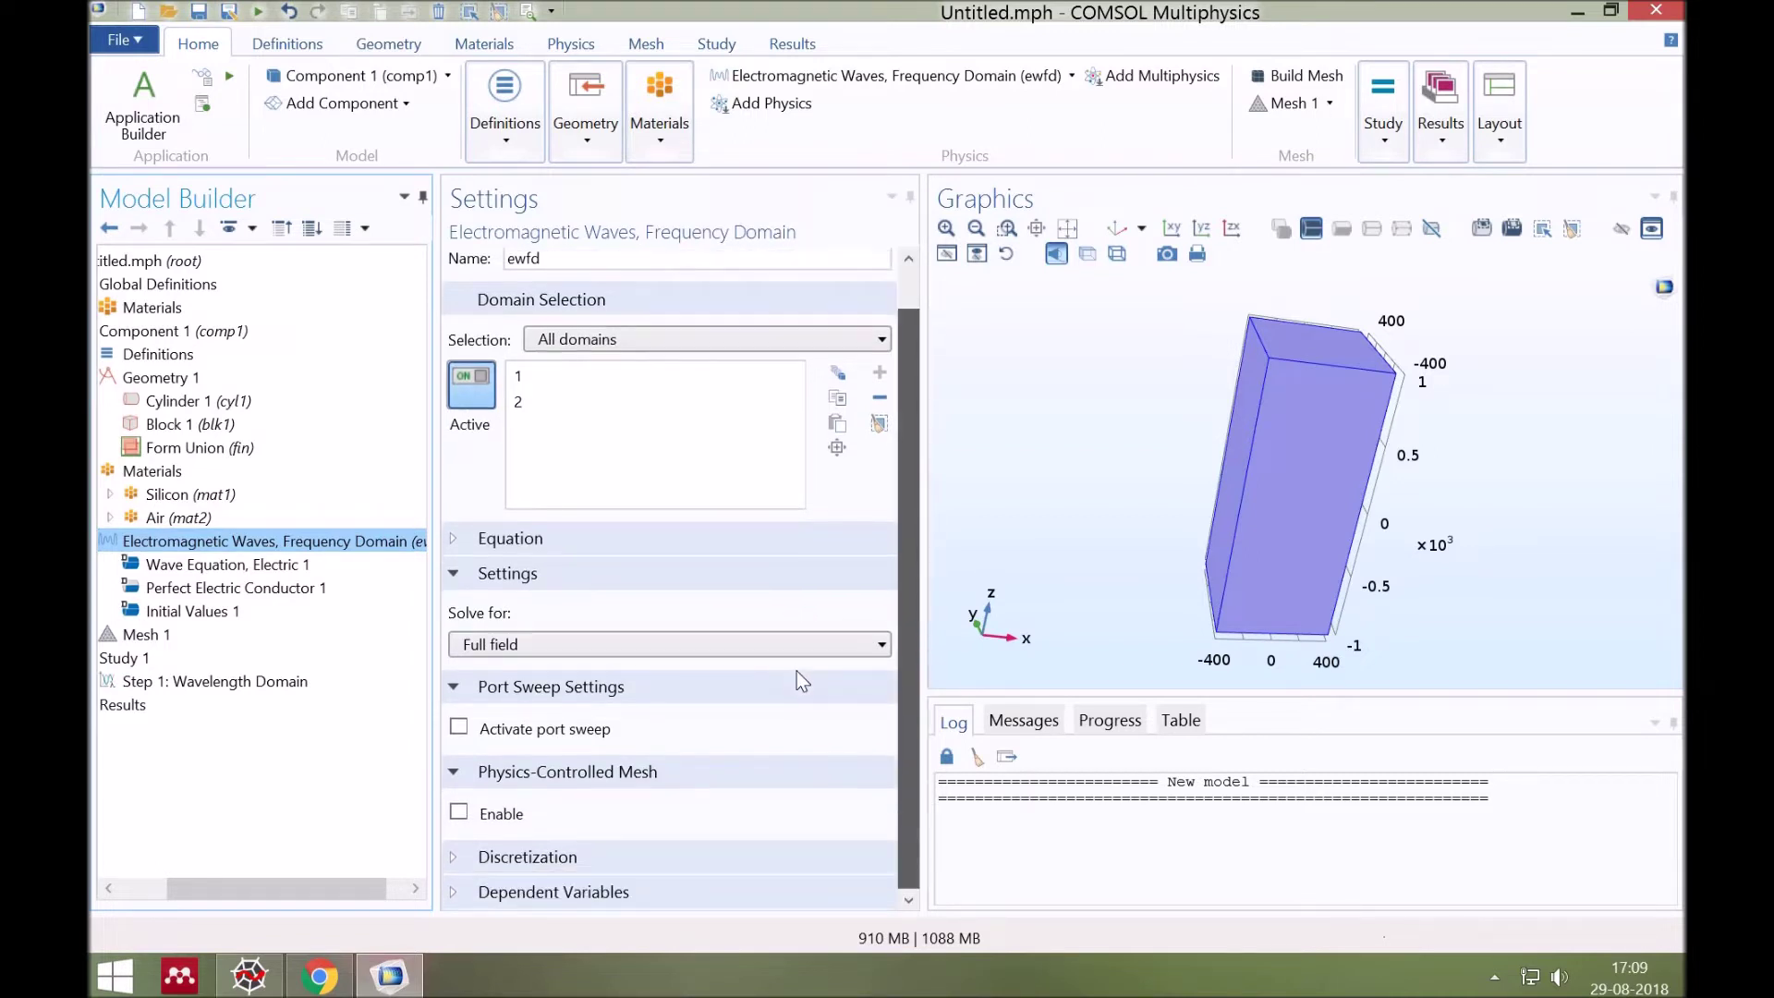
pyautogui.click(794, 691)
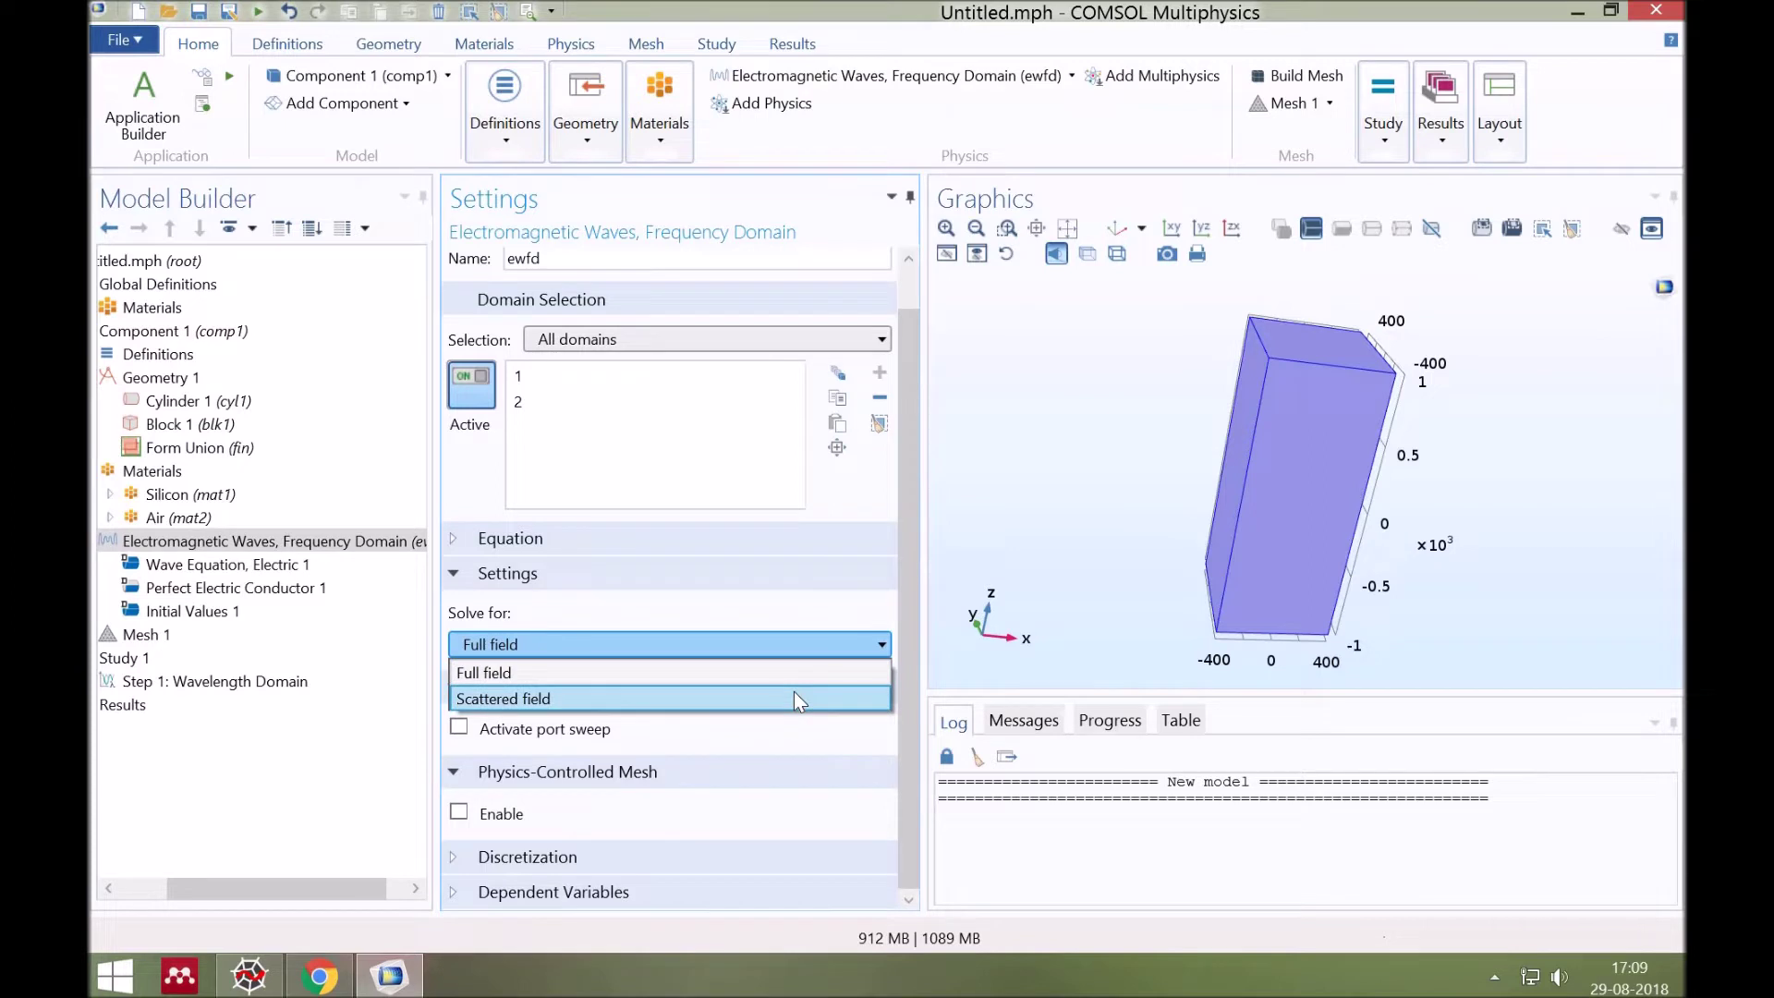
pyautogui.click(794, 691)
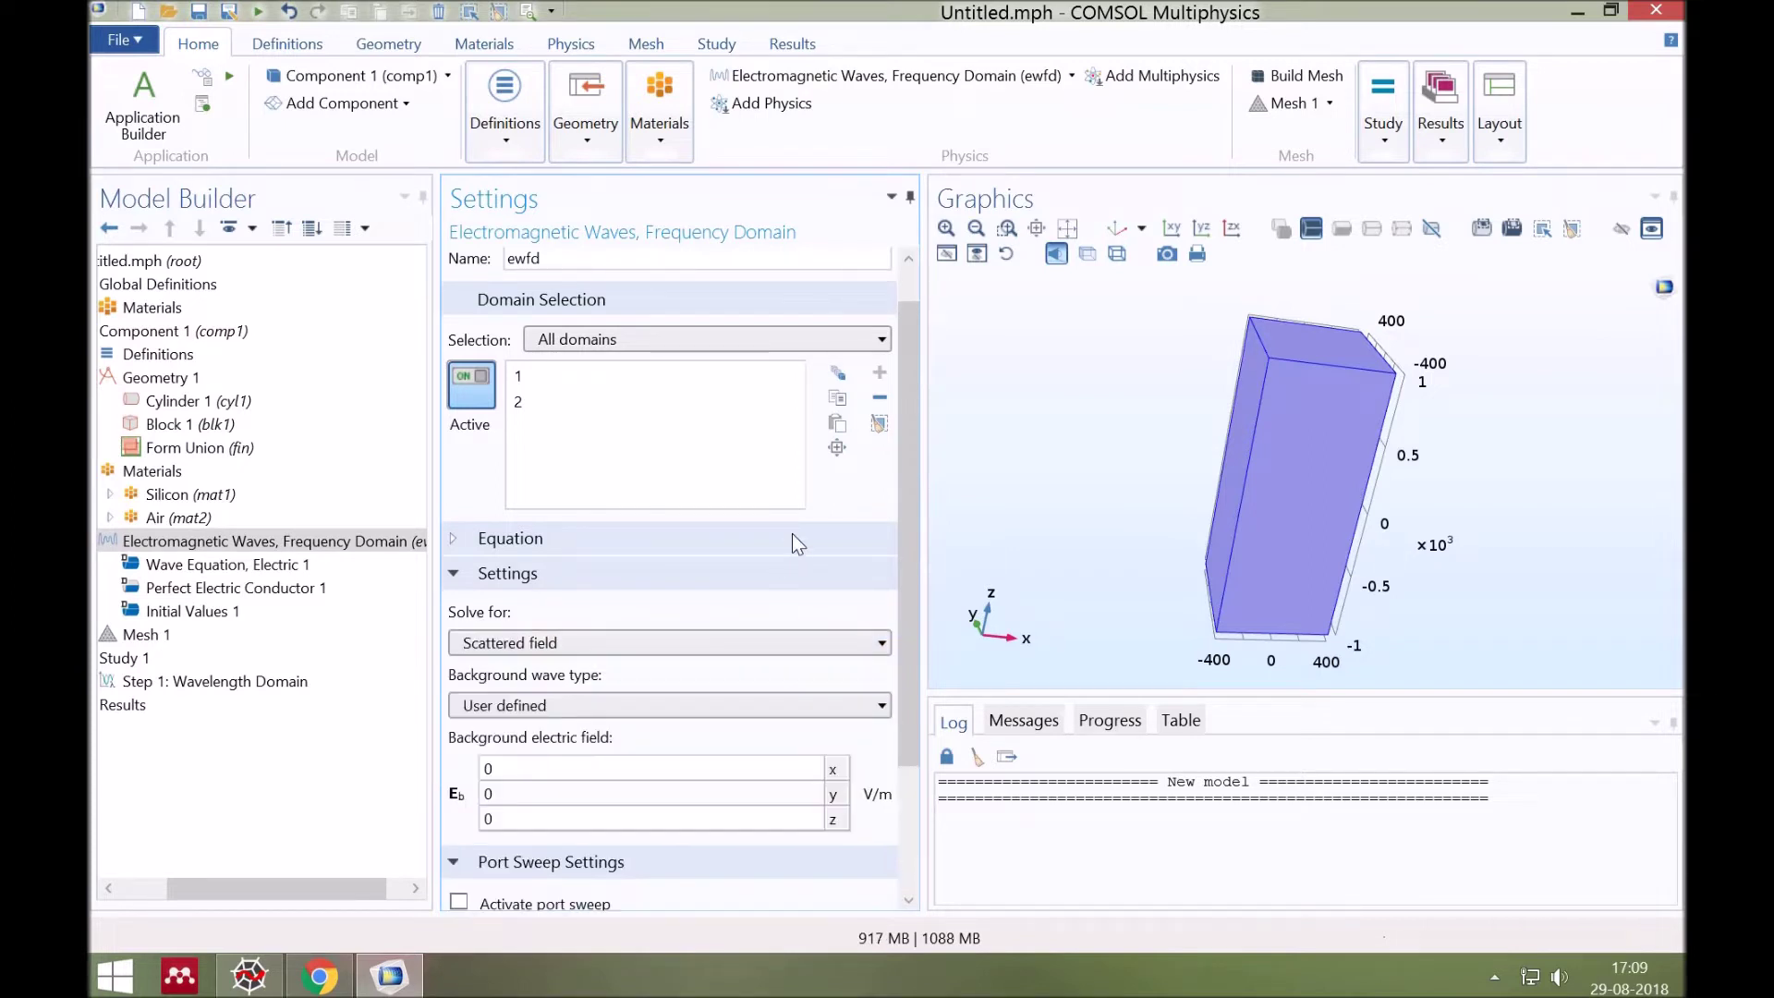
pyautogui.scroll(-4, 791, 534)
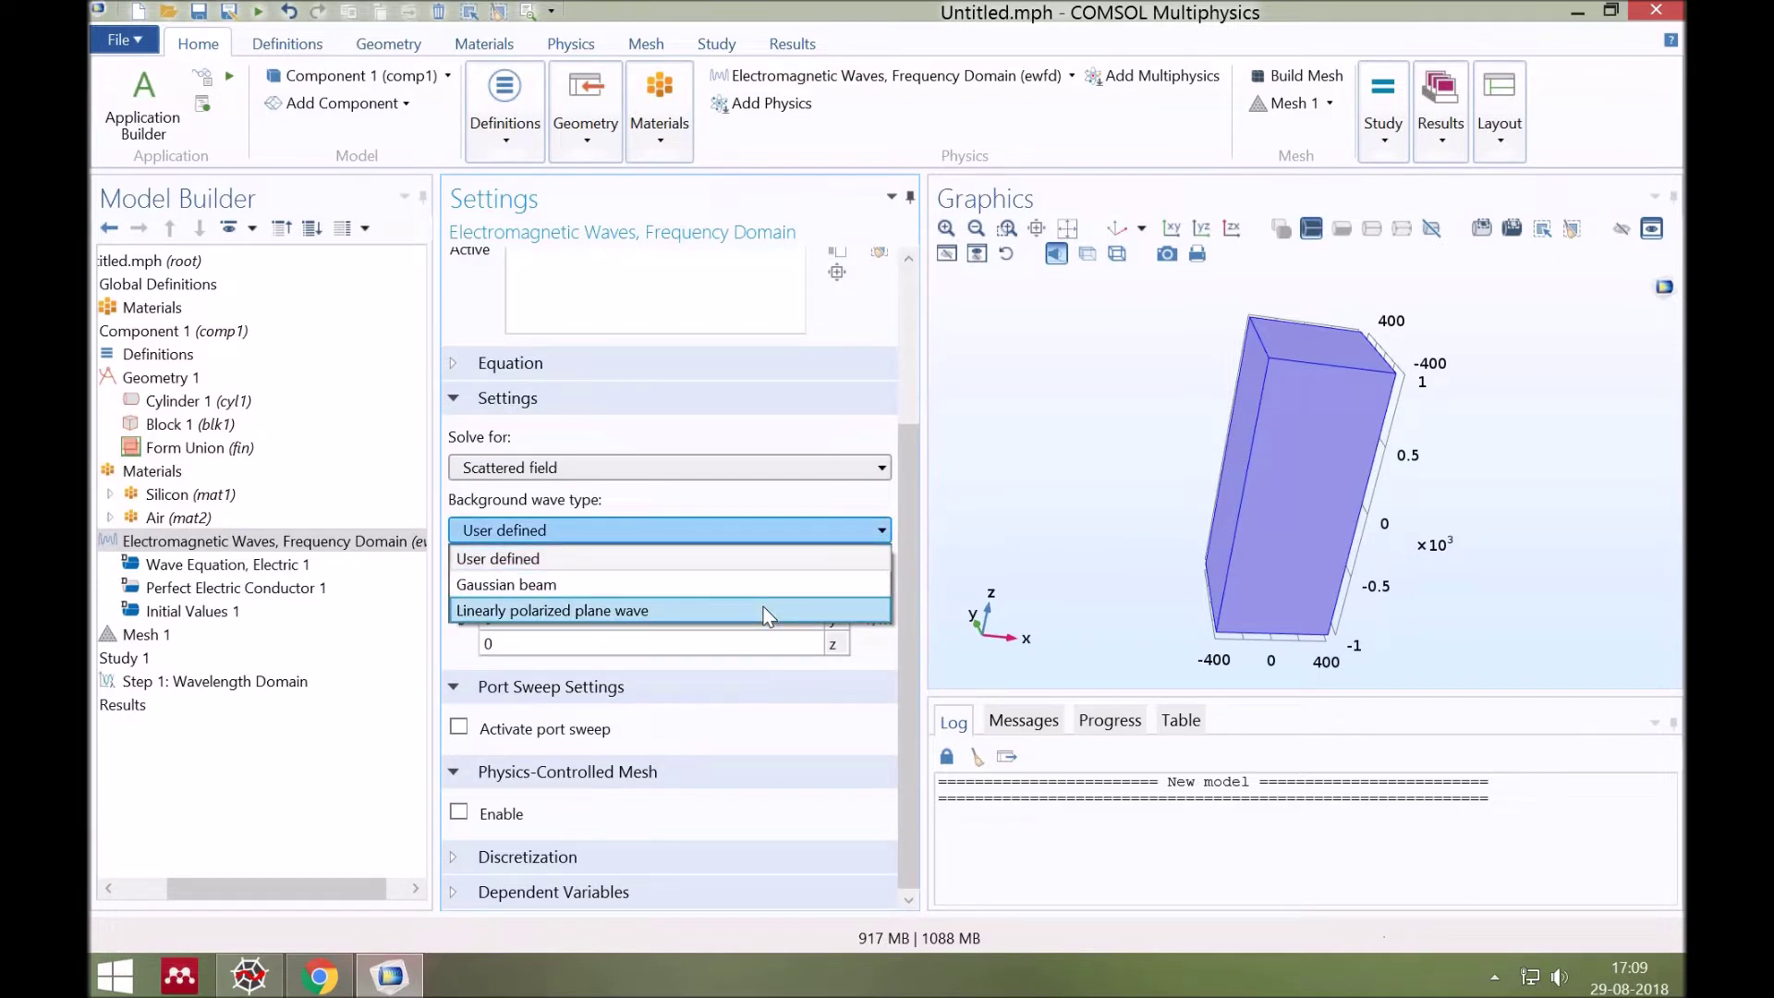
pyautogui.click(756, 609)
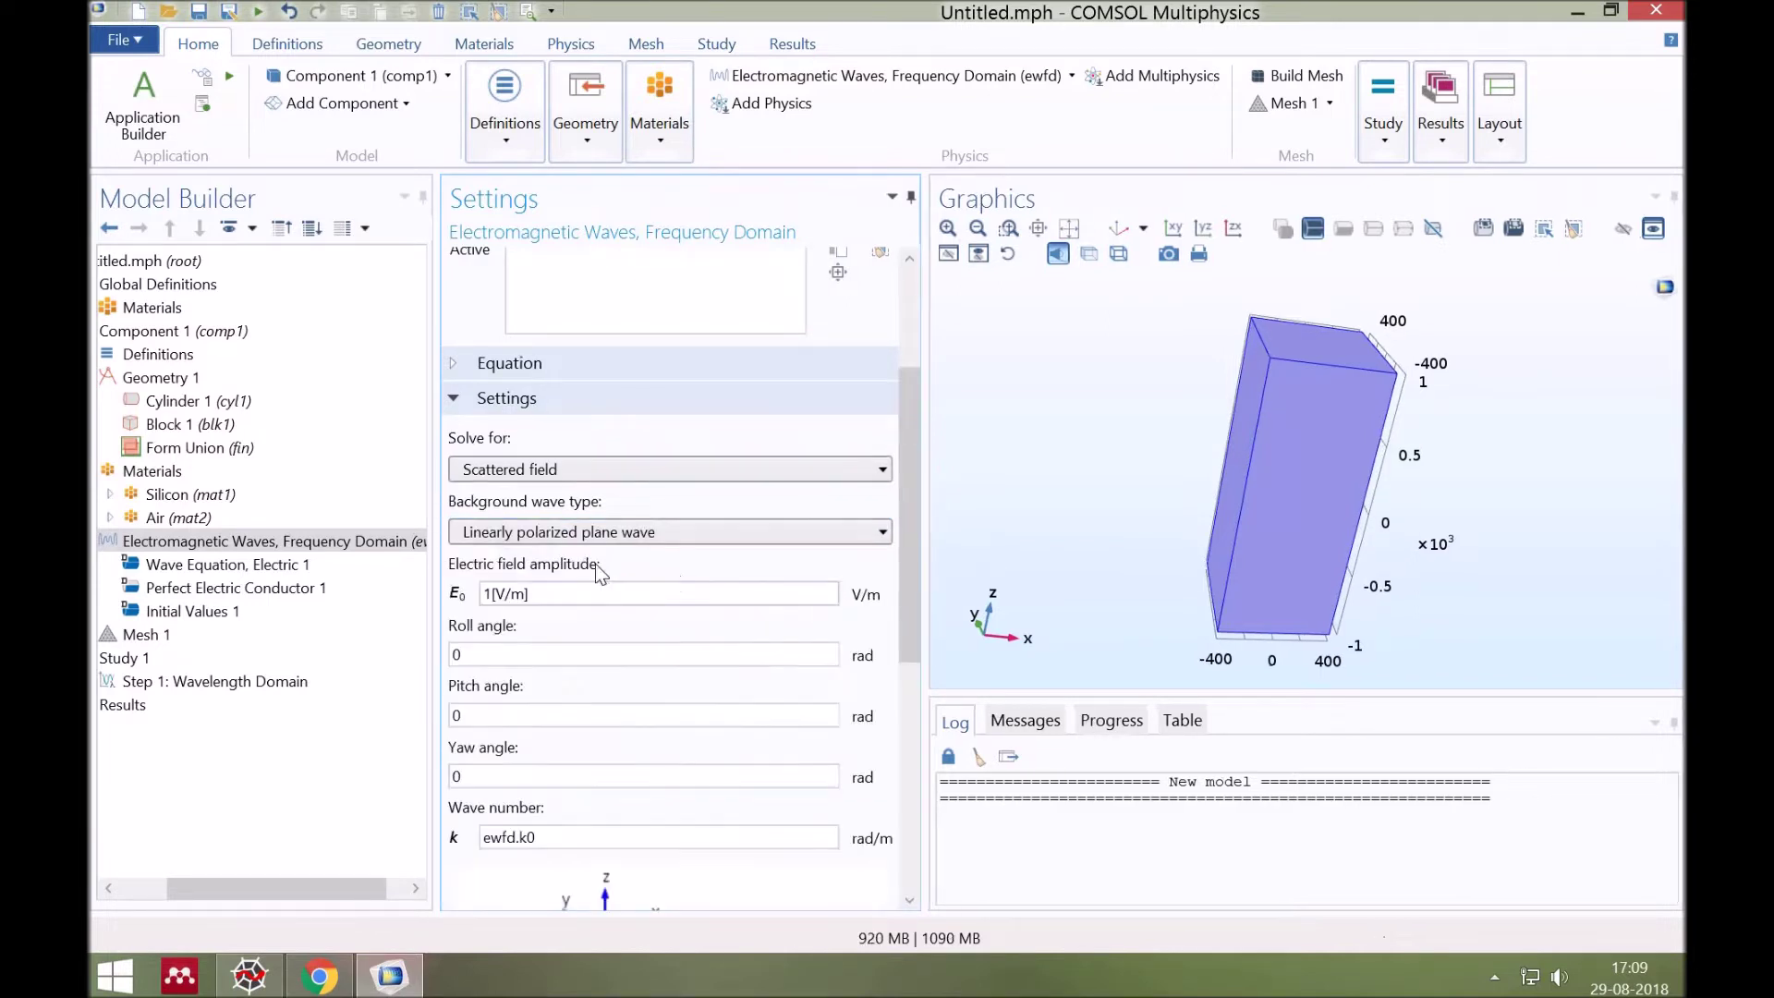
pyautogui.click(394, 545)
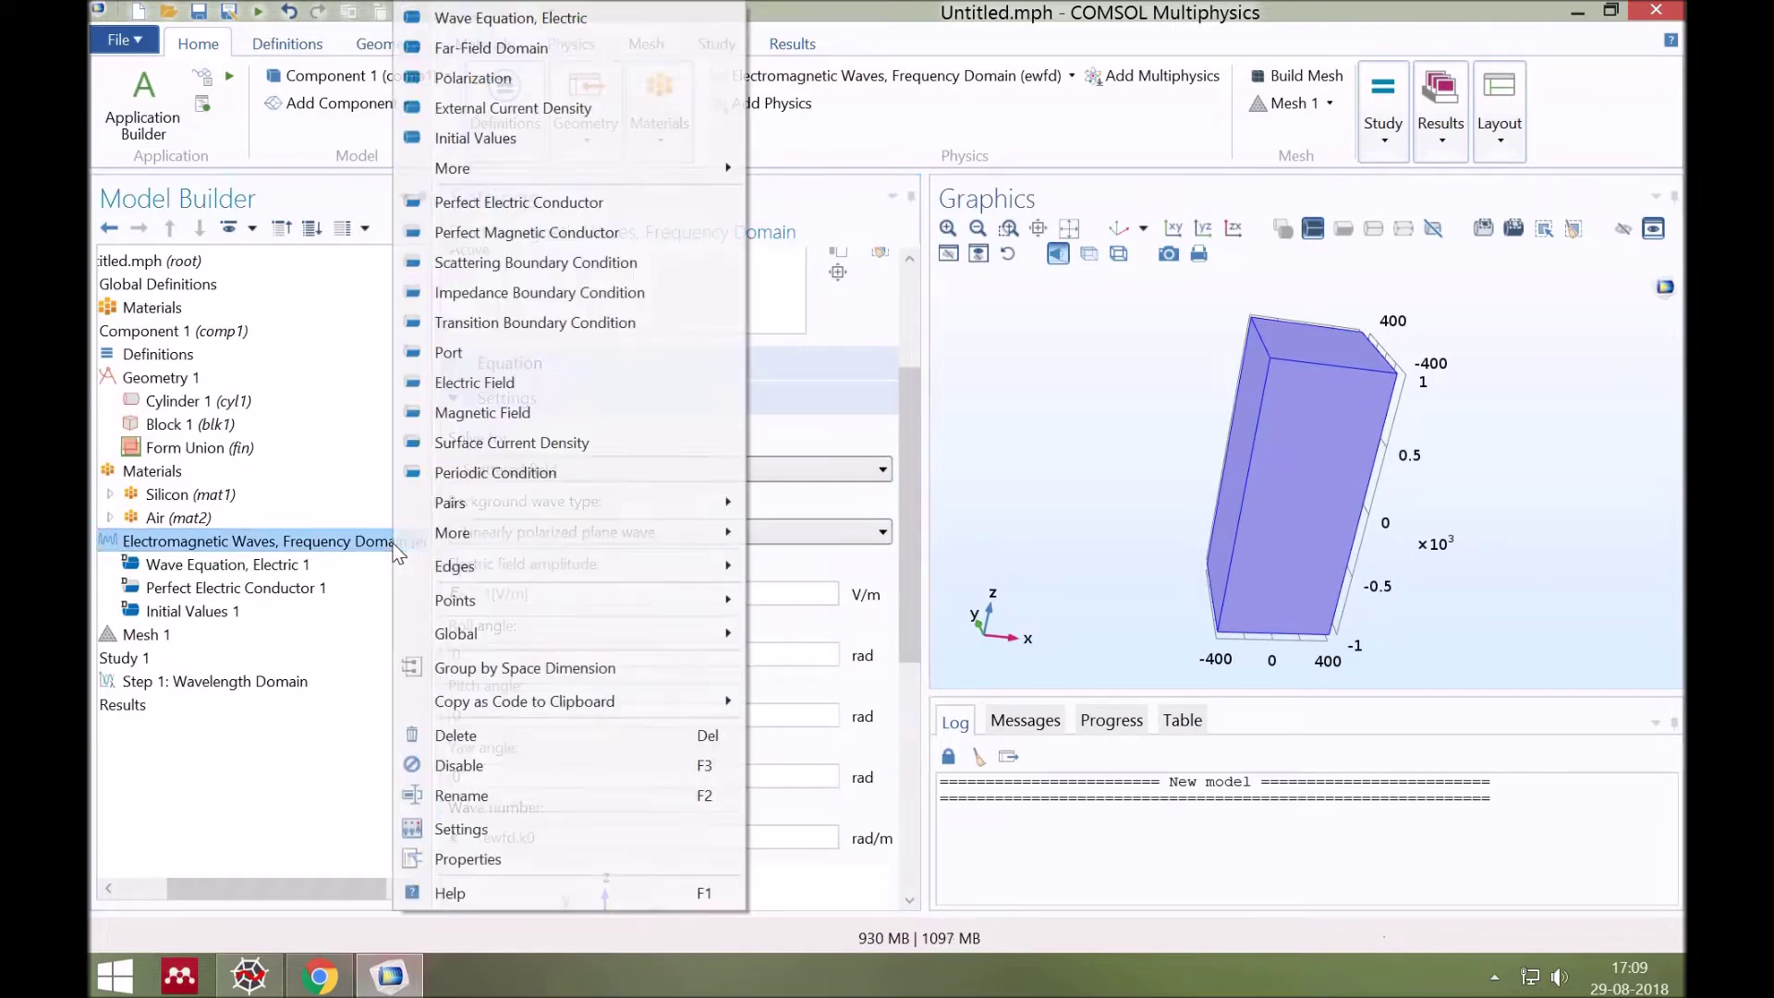
pyautogui.rightClick(397, 551)
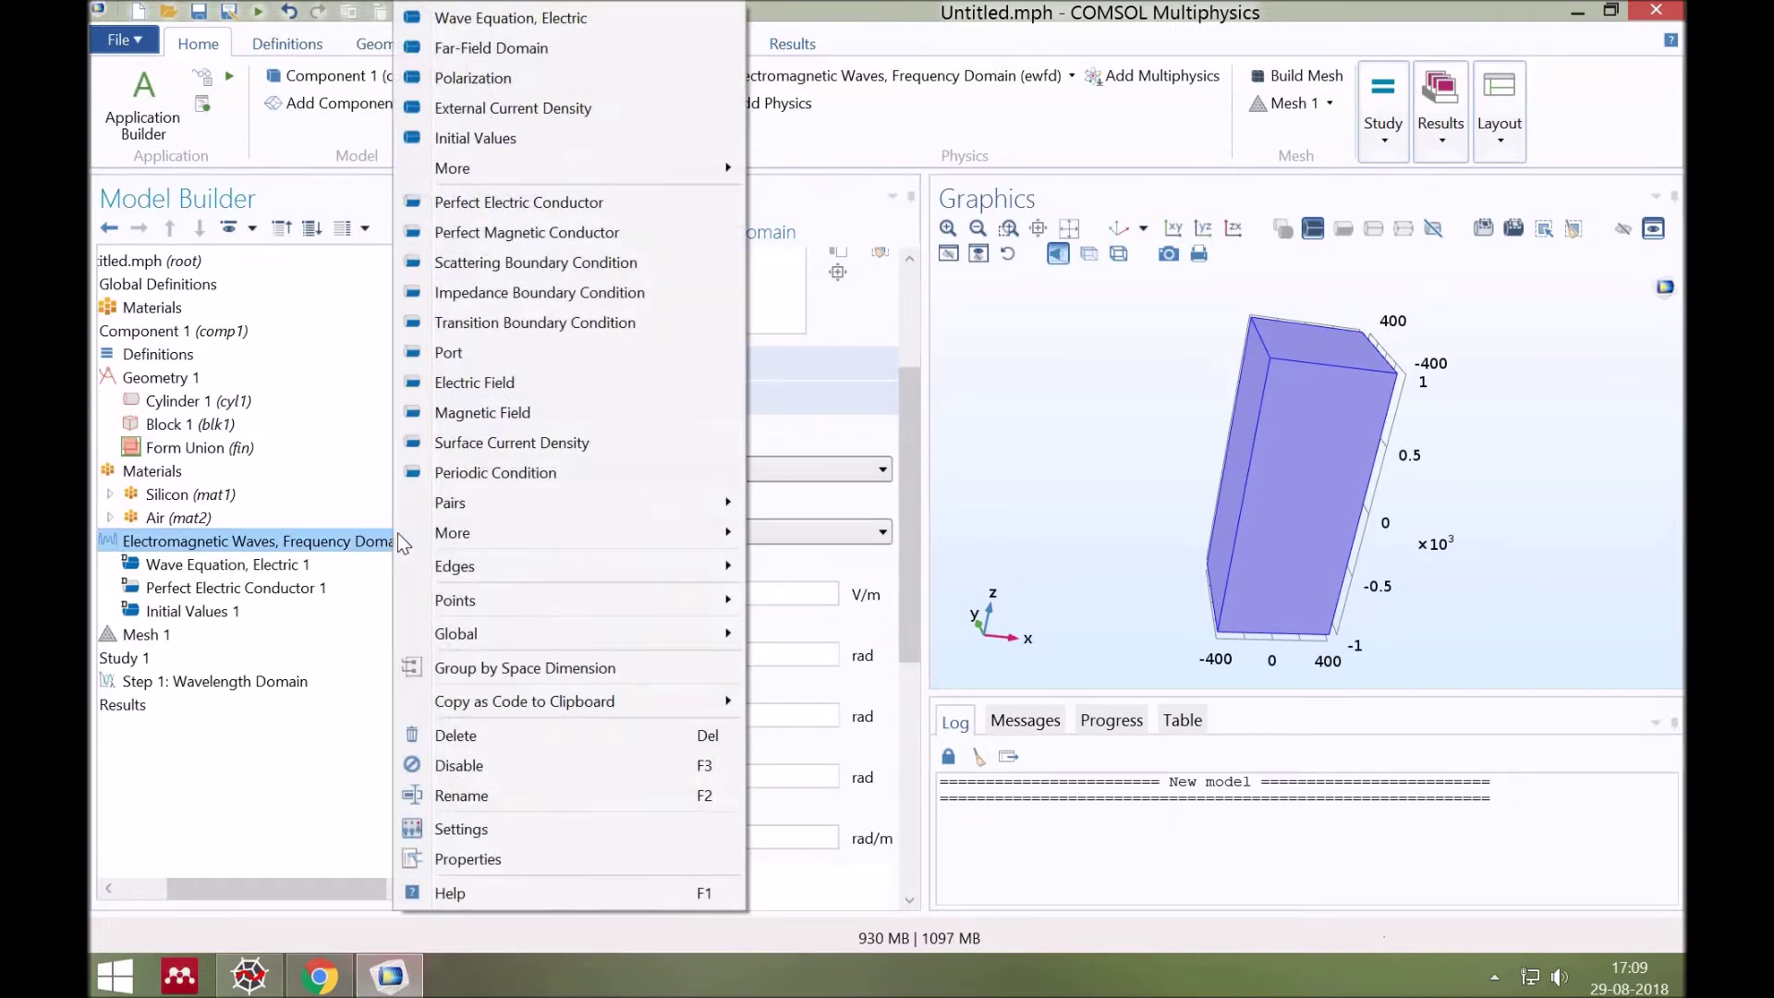
# Step: Add Port 1 on the bottom face as a periodic port with wave excitation on
pyautogui.click(486, 352)
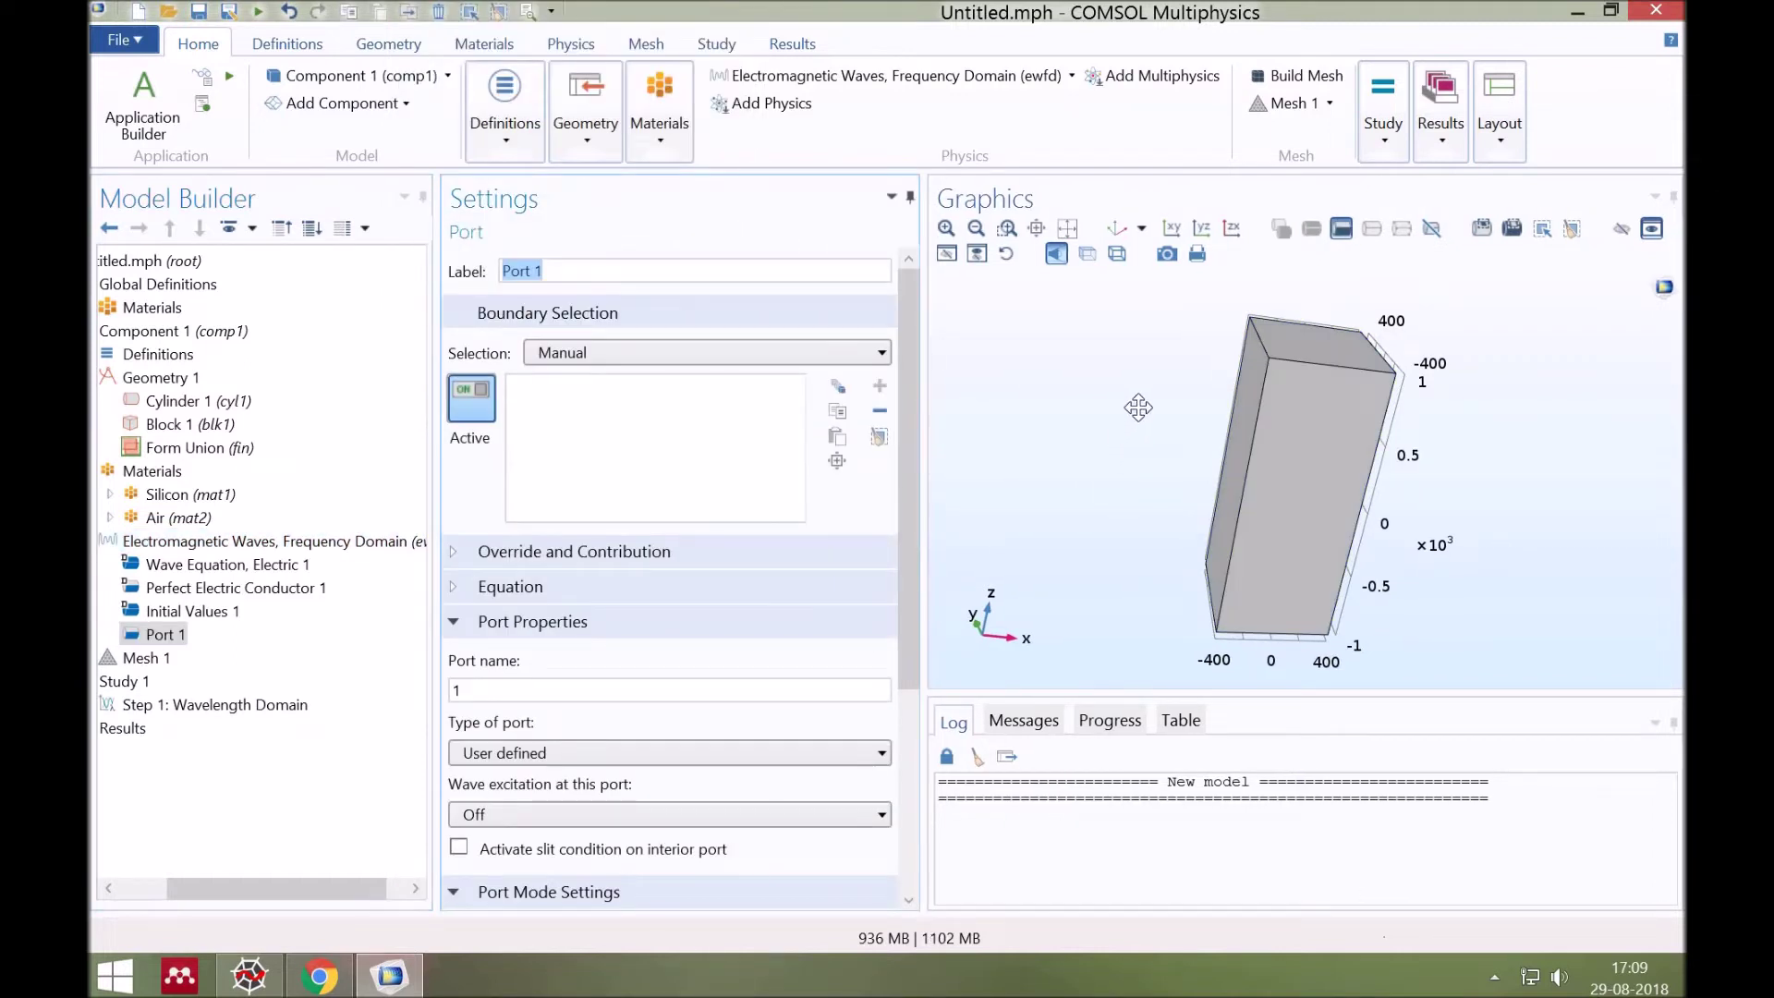
pyautogui.moveTo(1188, 578); pyautogui.dragTo(1218, 602)
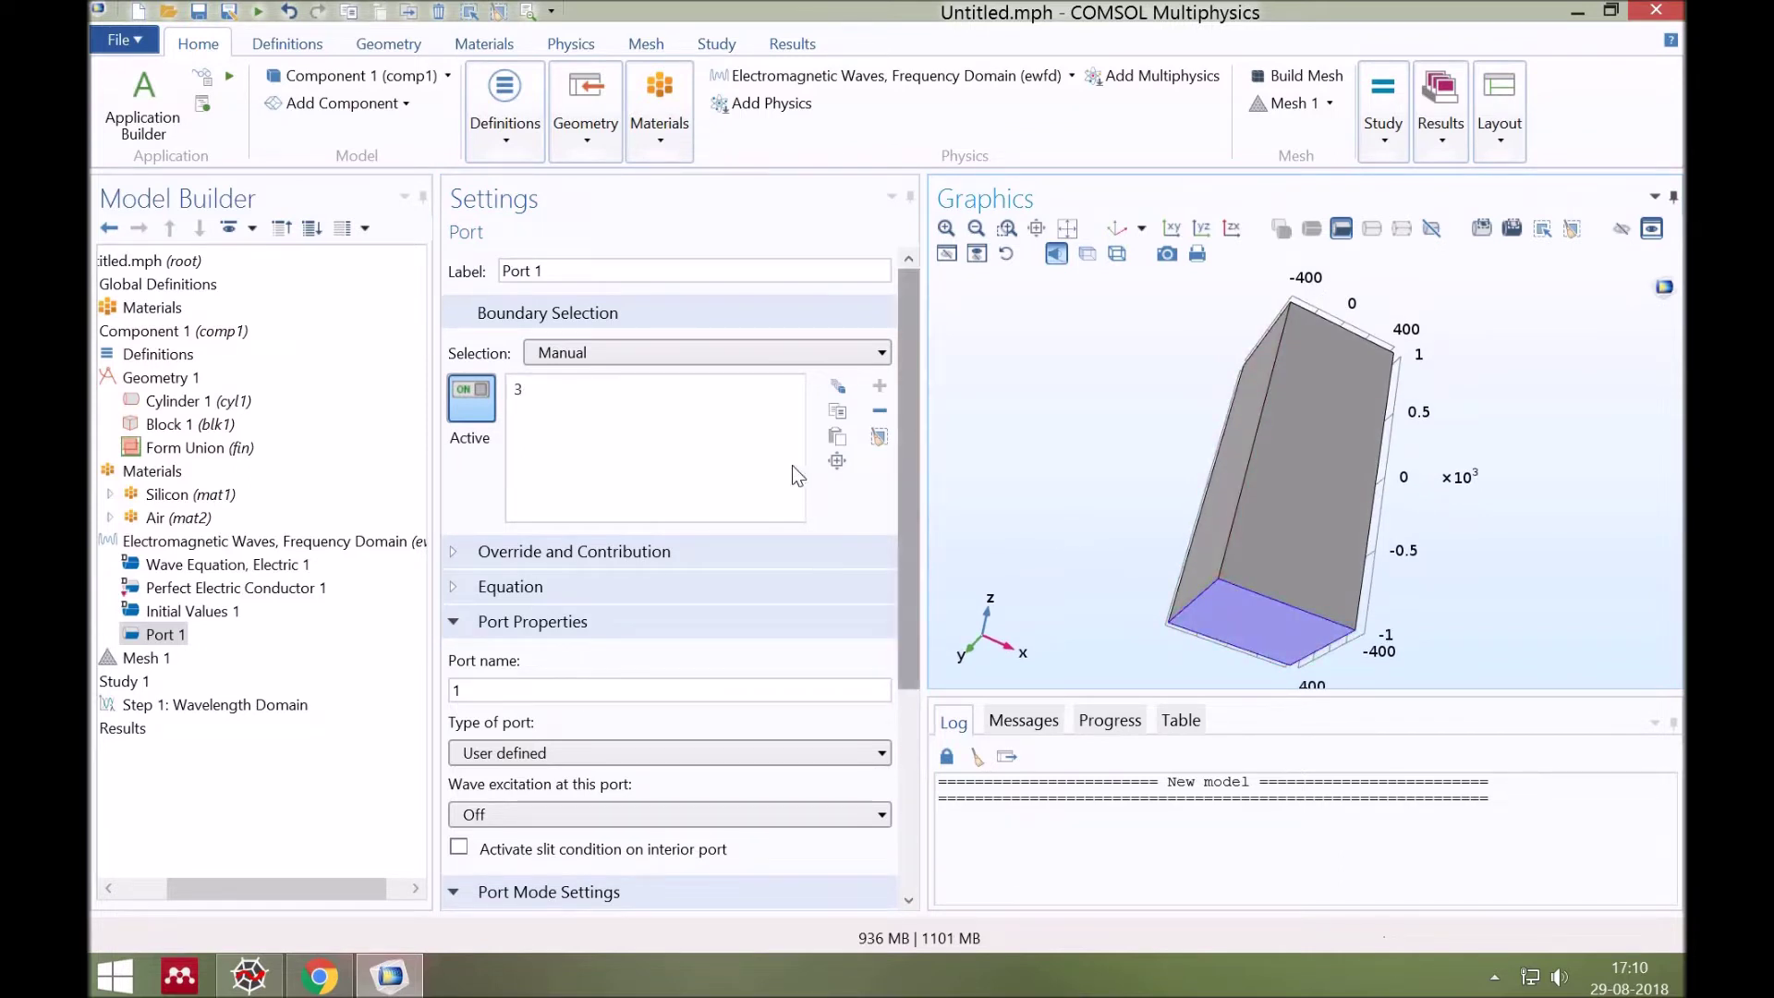
pyautogui.scroll(-5, 791, 464)
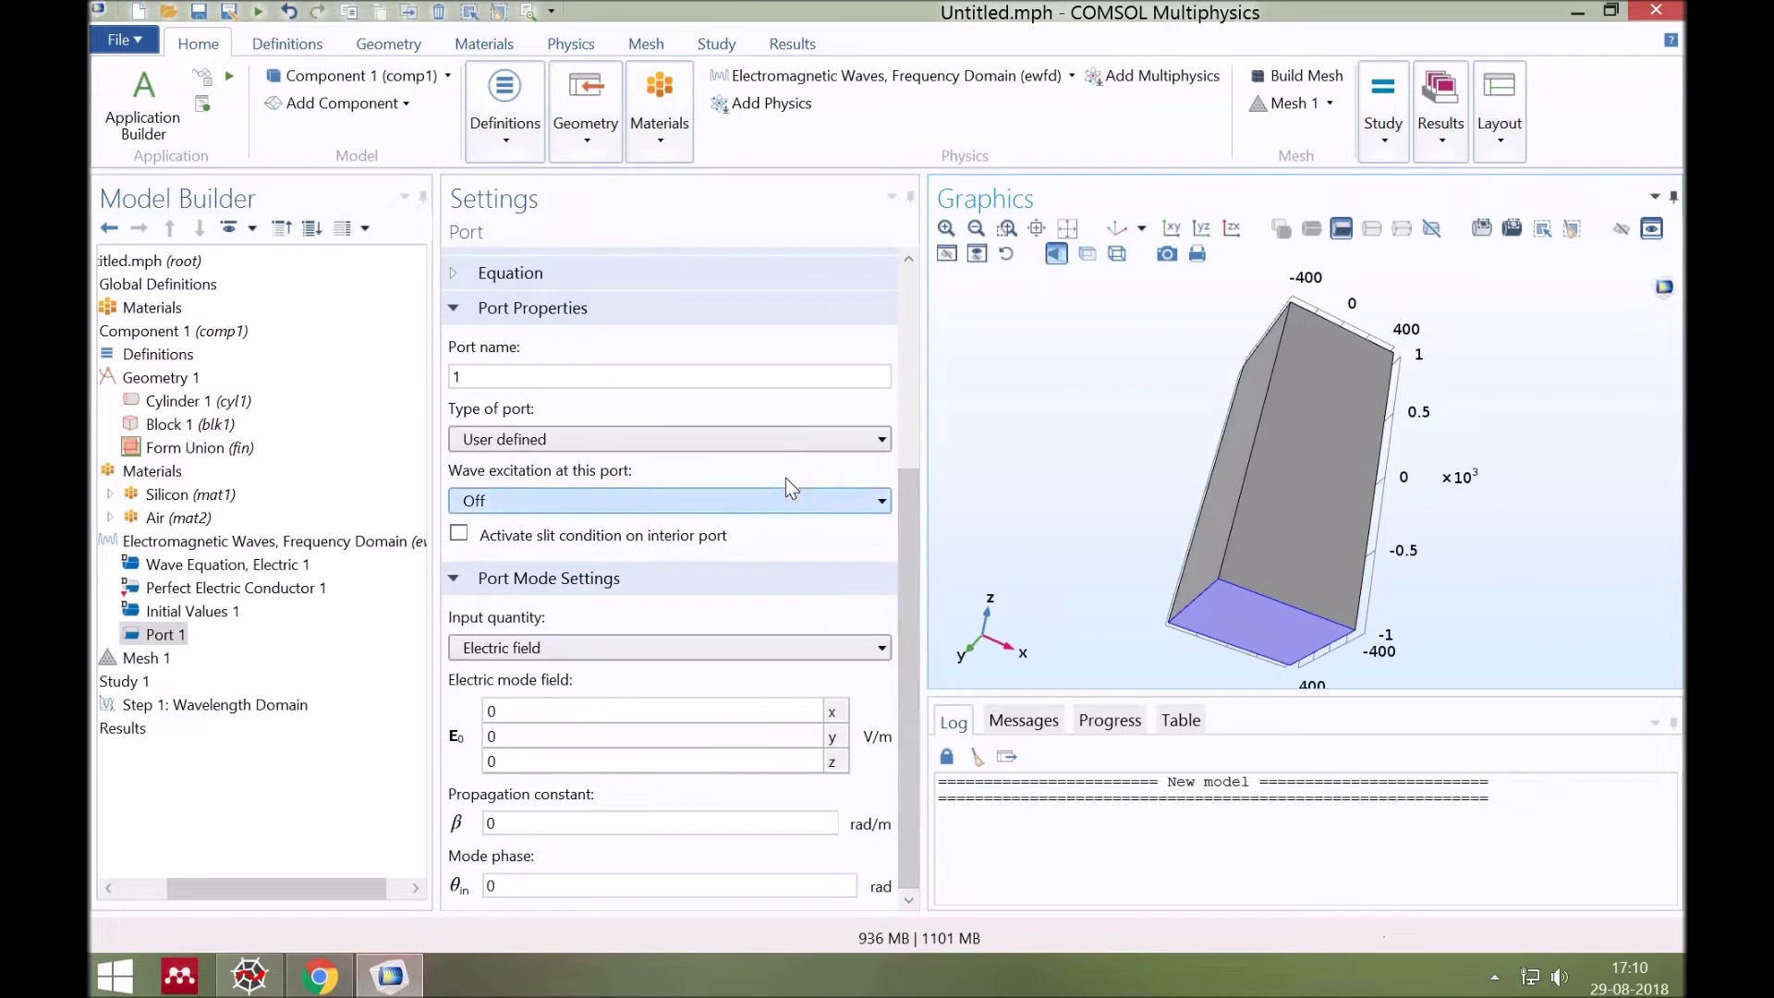
pyautogui.click(766, 438)
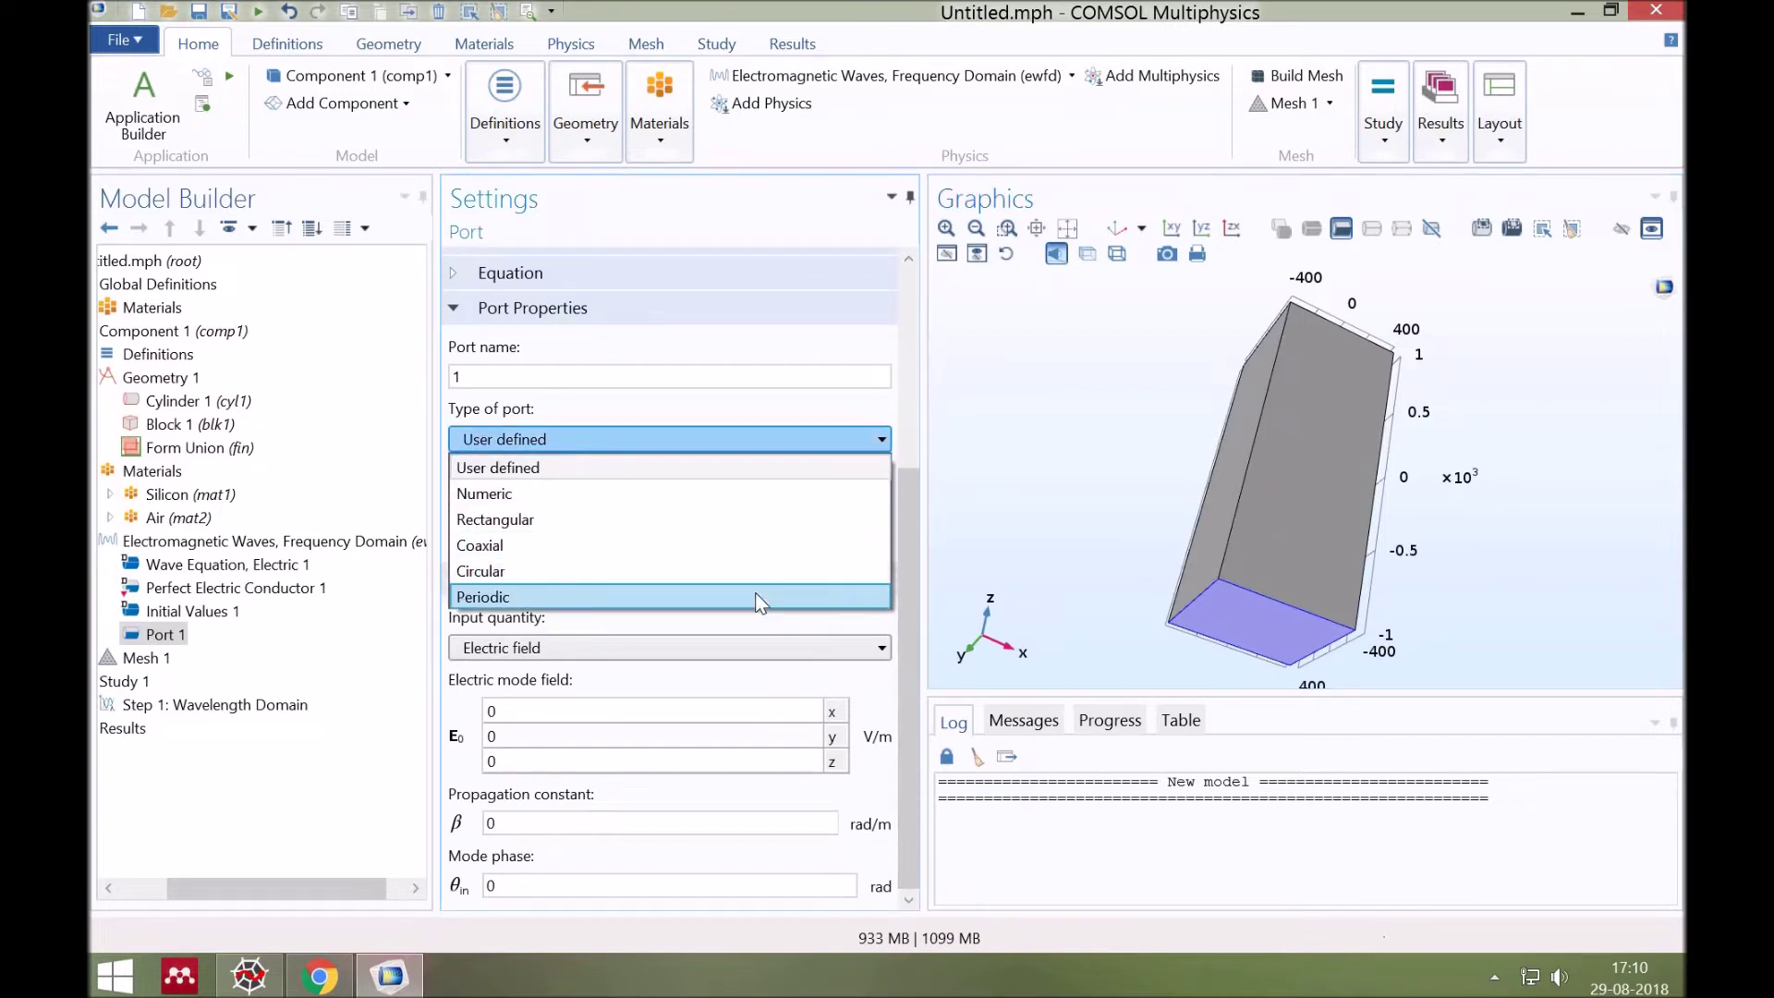
pyautogui.press('Return')
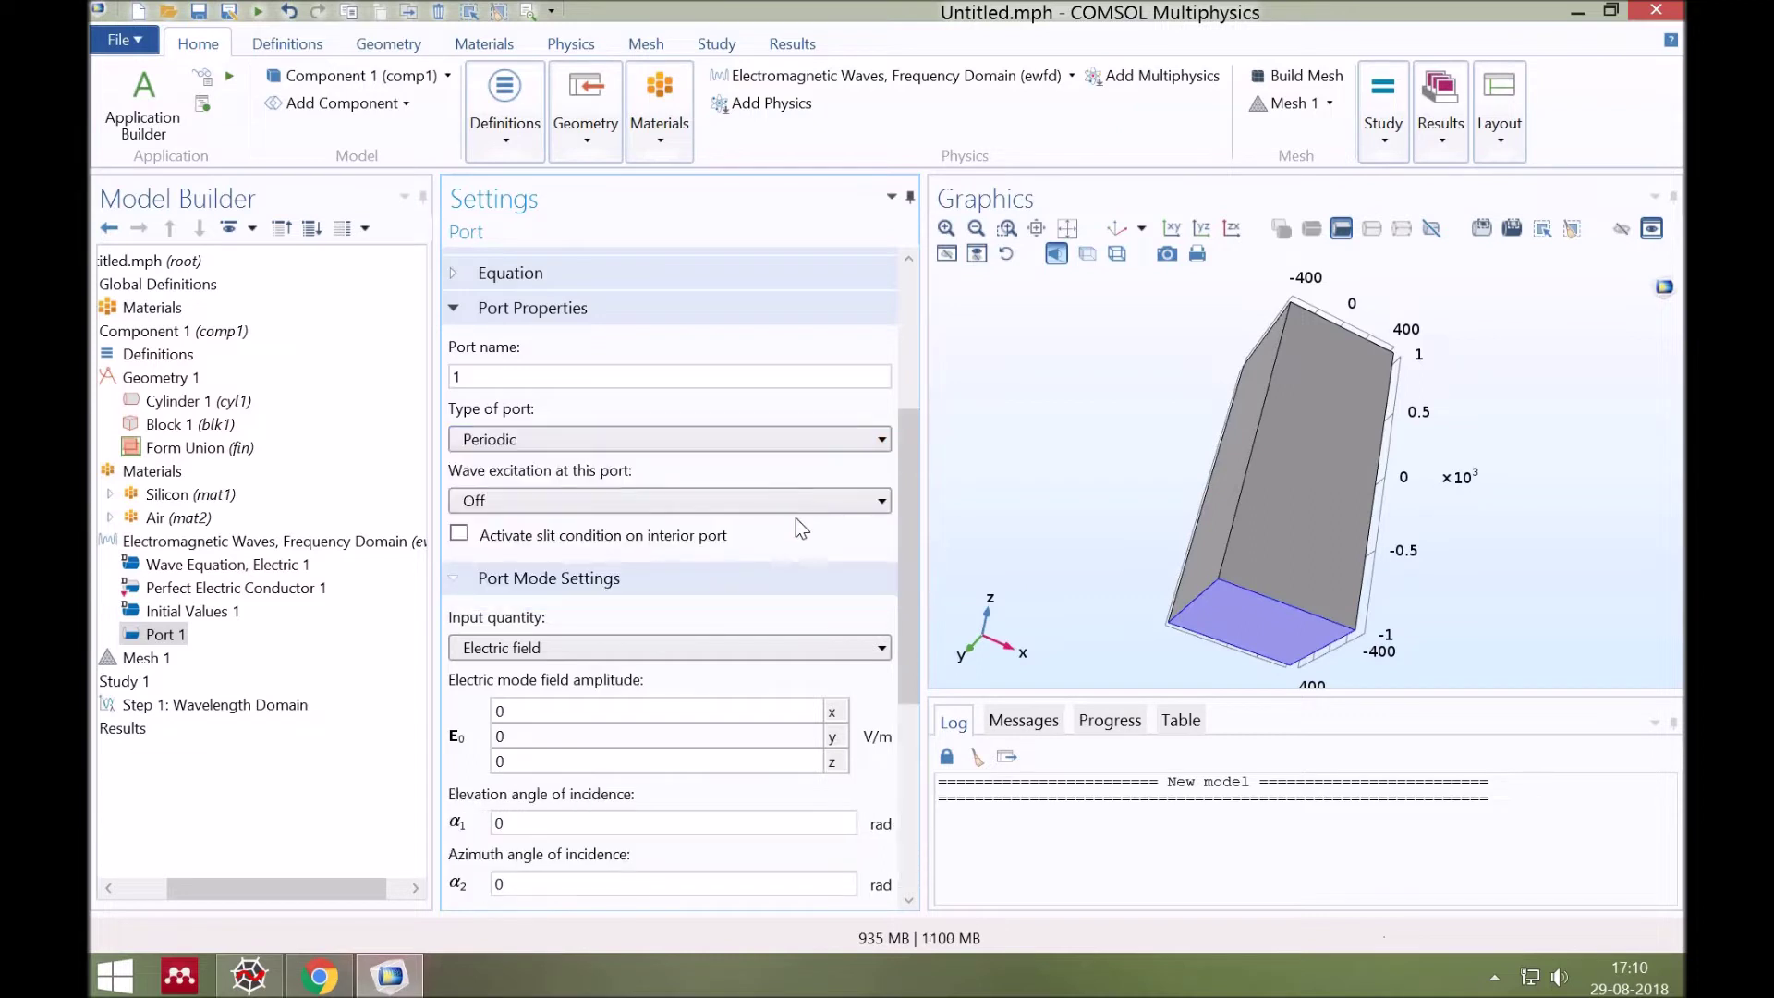
pyautogui.press('Tab')
pyautogui.hotkey('alt', 'Down')
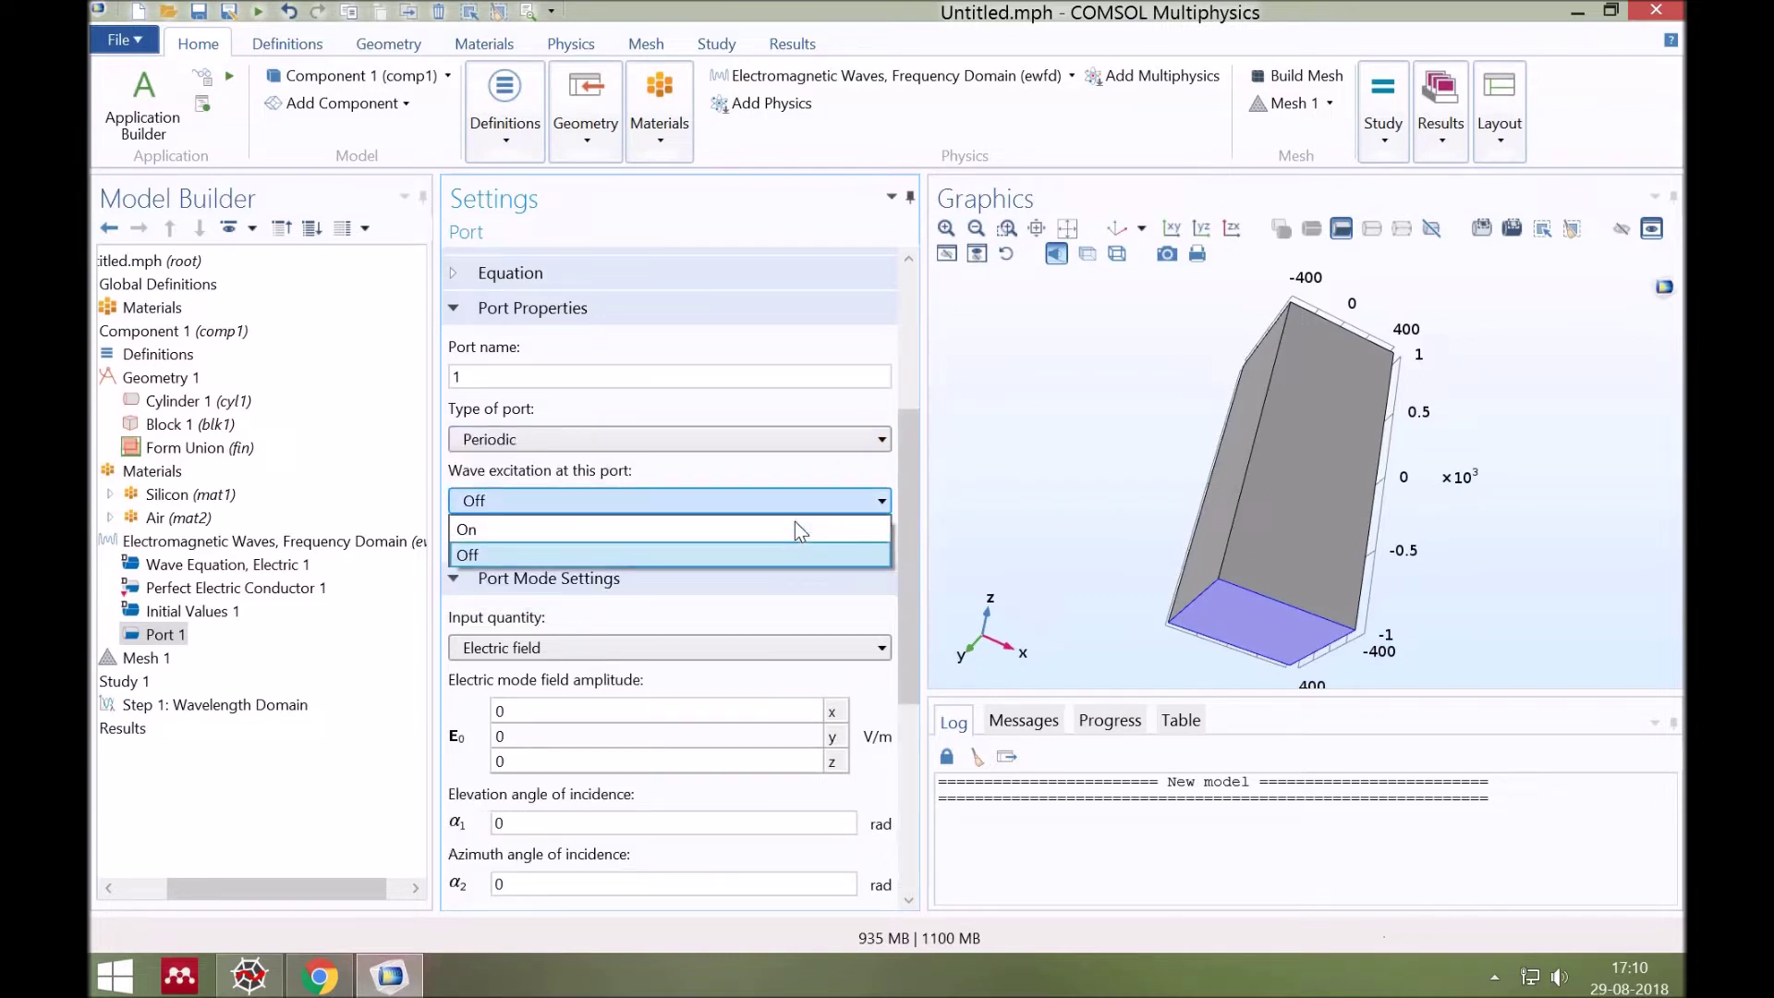
pyautogui.press('Up')
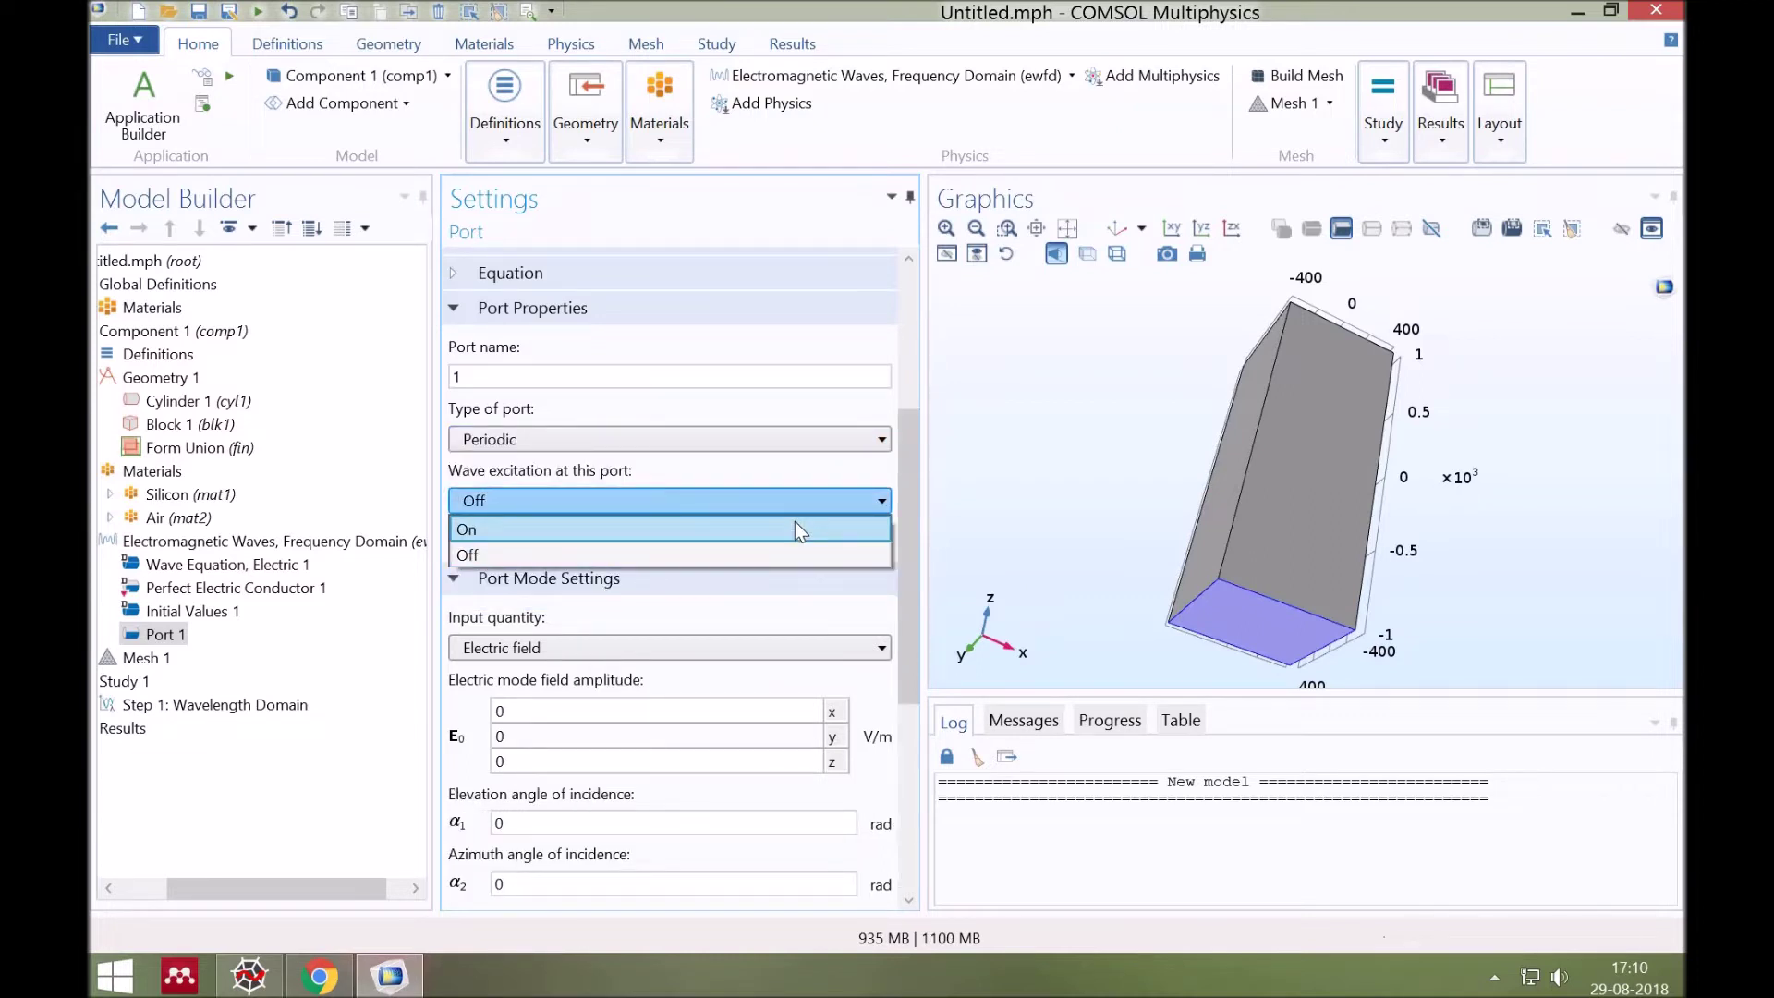
pyautogui.press('Return')
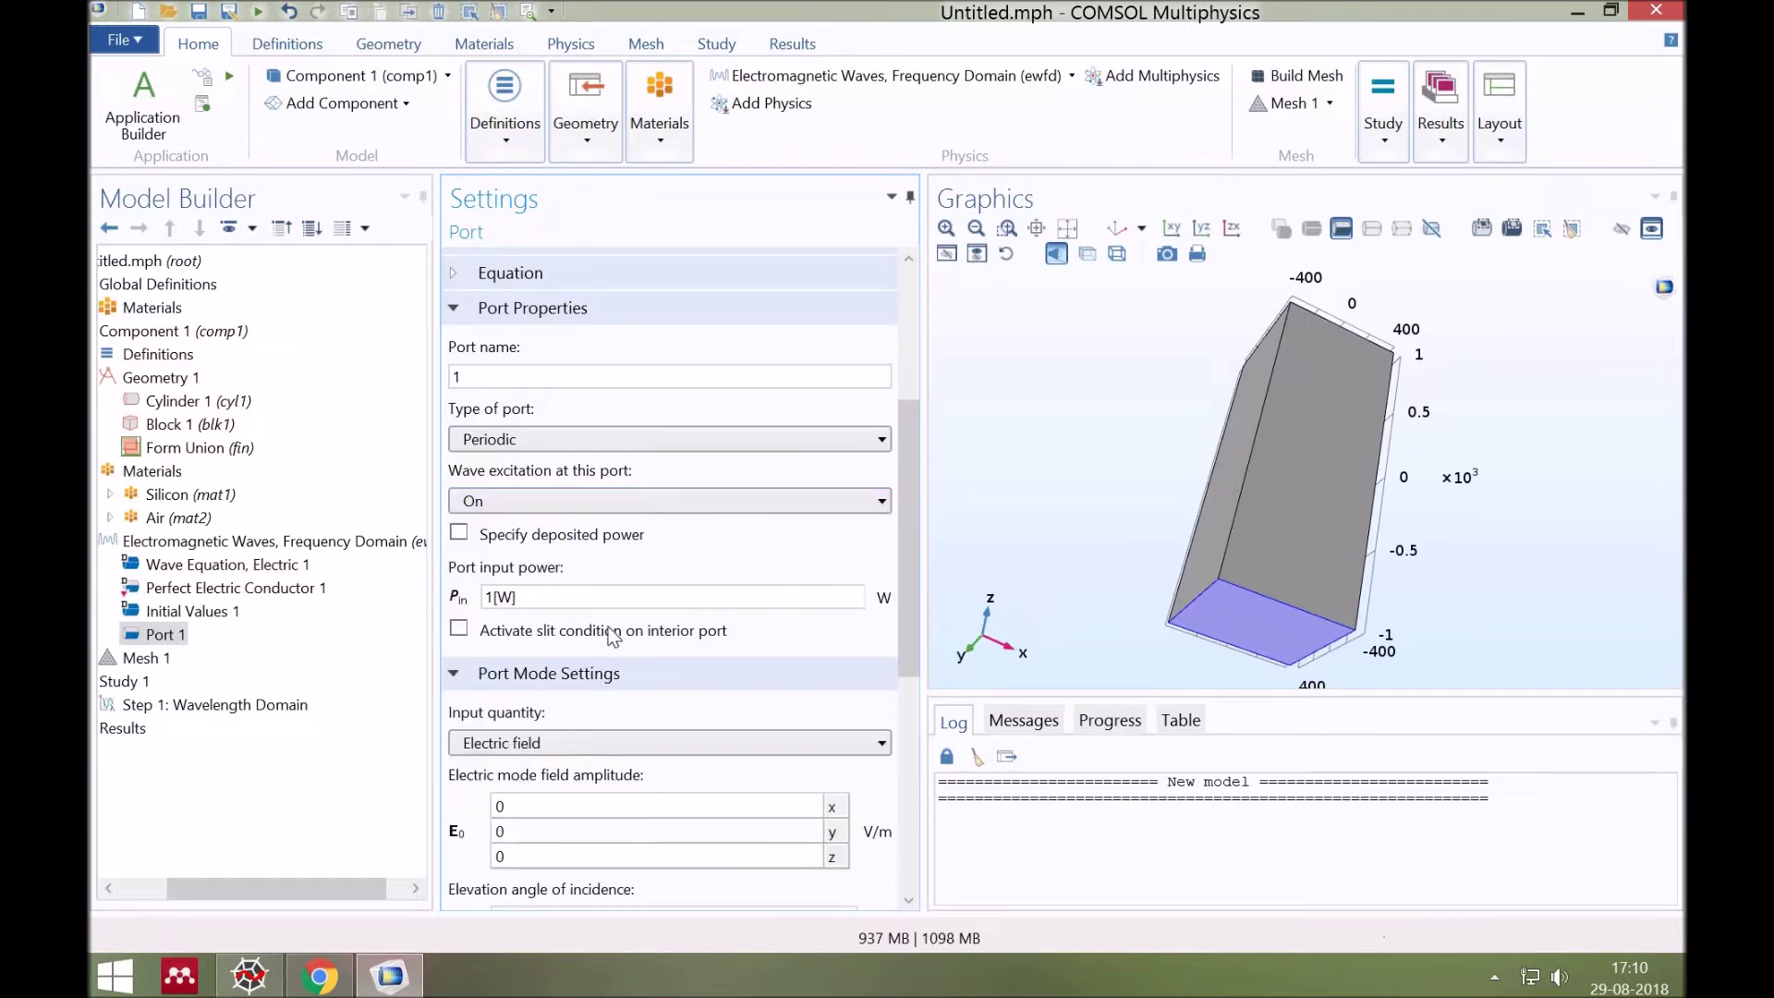
# Step: Enter 1 as the x-component of Port 1's electric field amplitude
pyautogui.scroll(-3, 608, 626)
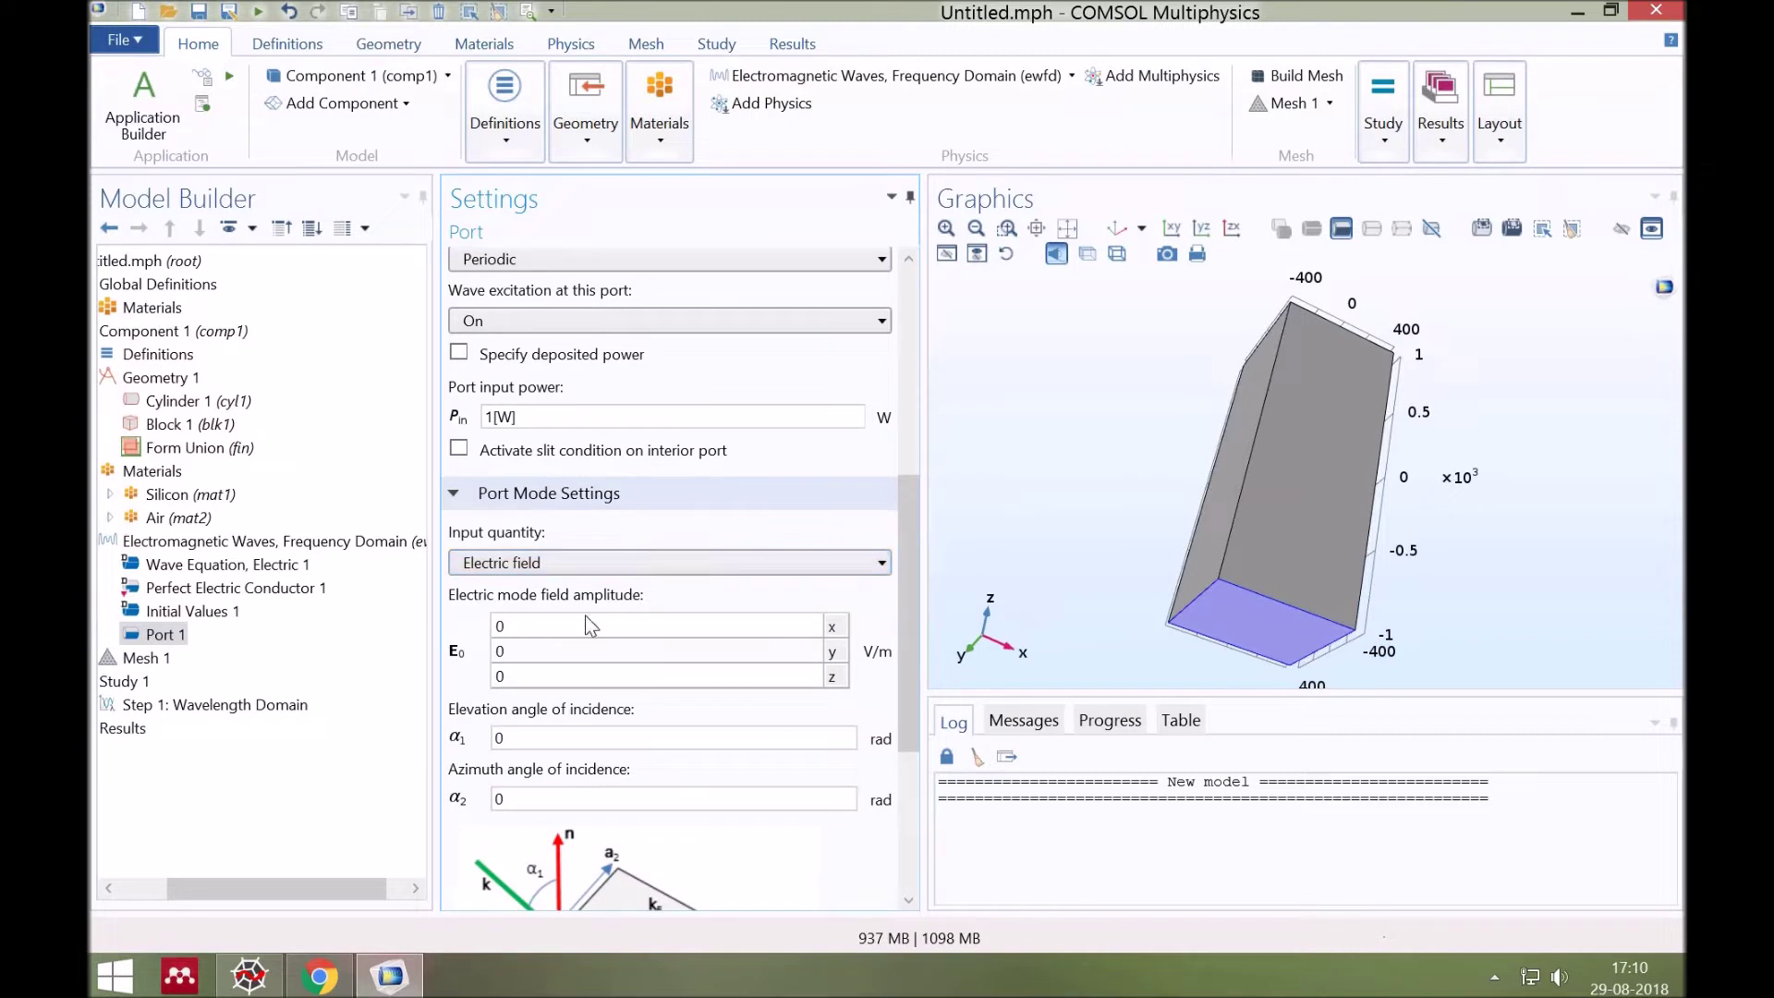
pyautogui.doubleClick(574, 627)
pyautogui.write('1')
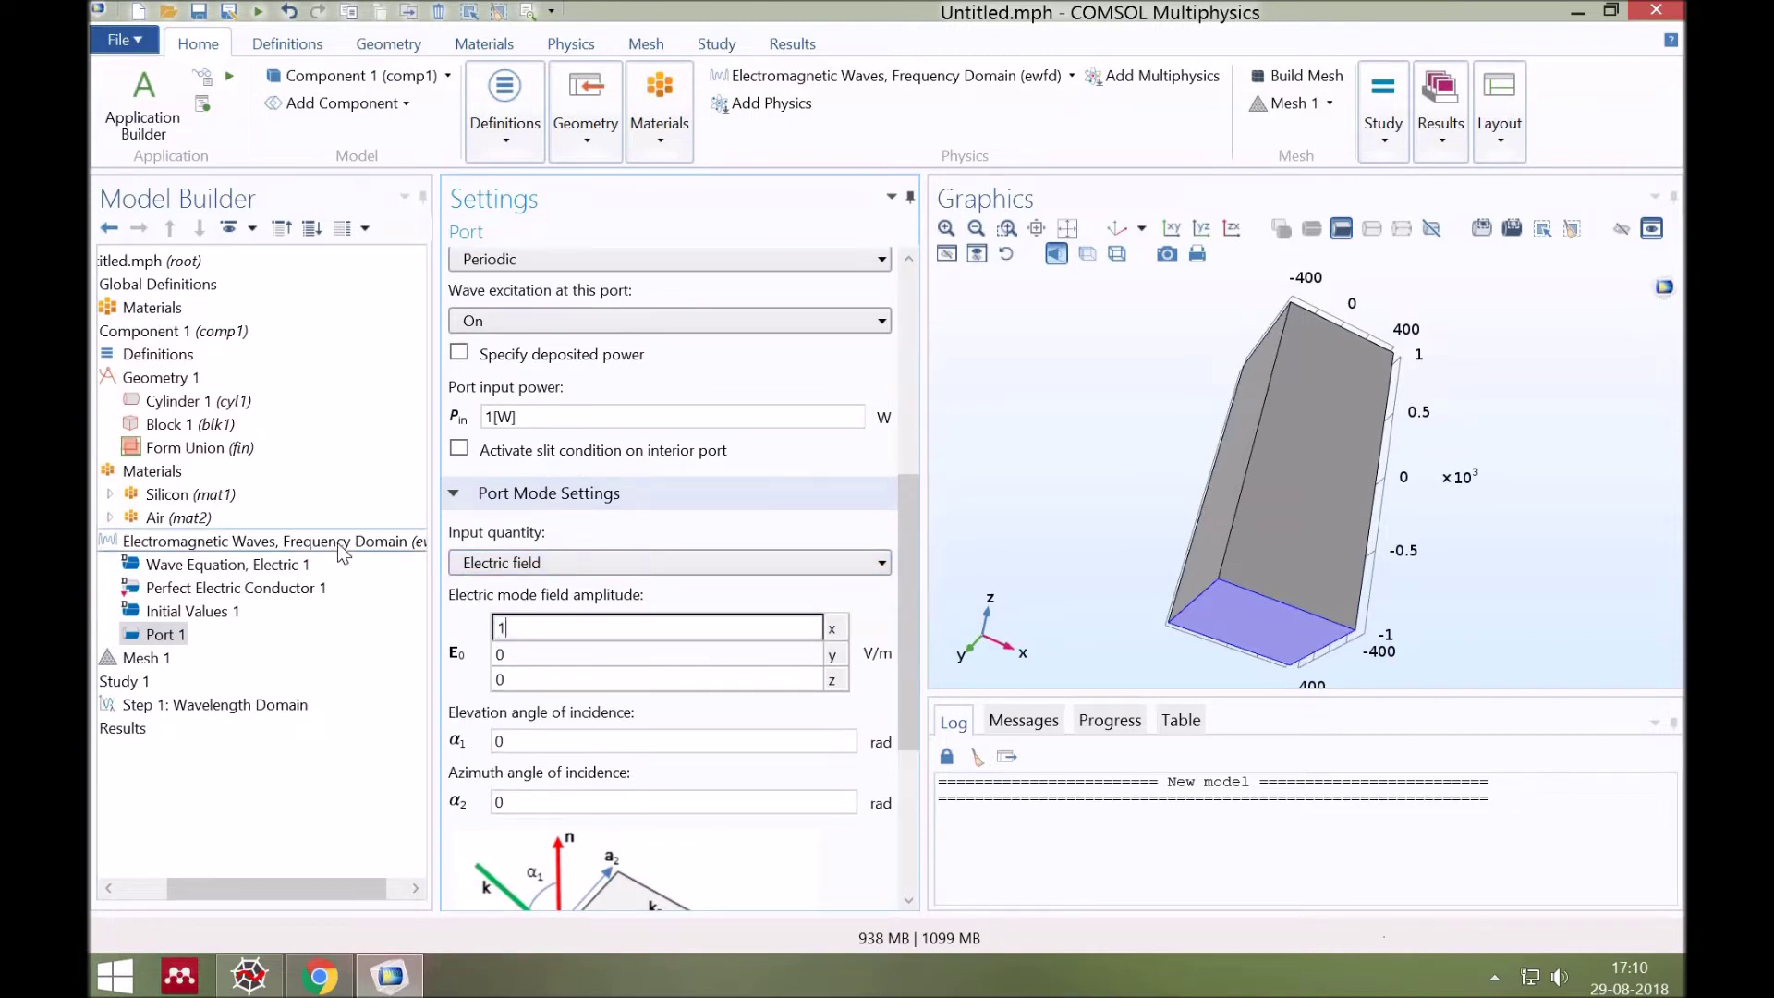
pyautogui.click(336, 541)
# Step: Add Port 2 and assign it to the block's top face (boundary 4)
pyautogui.rightClick(347, 529)
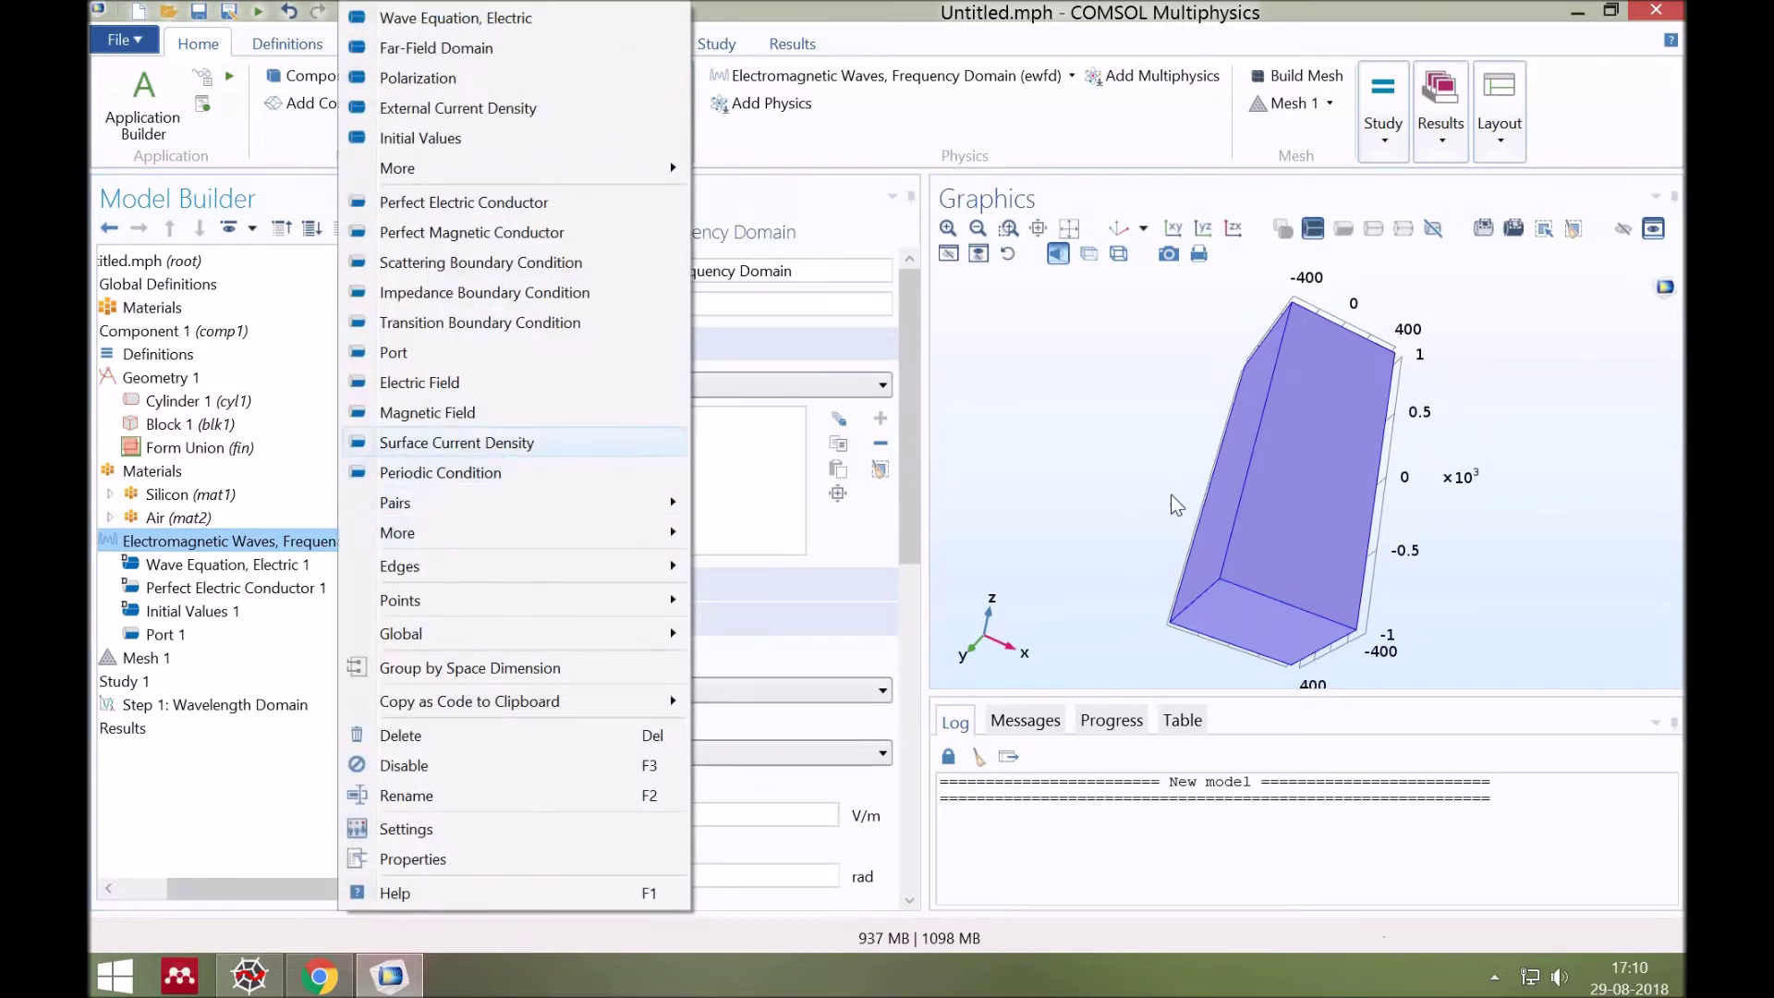
pyautogui.press('Up')
pyautogui.press('Up')
pyautogui.press('Up')
pyautogui.press('Return')
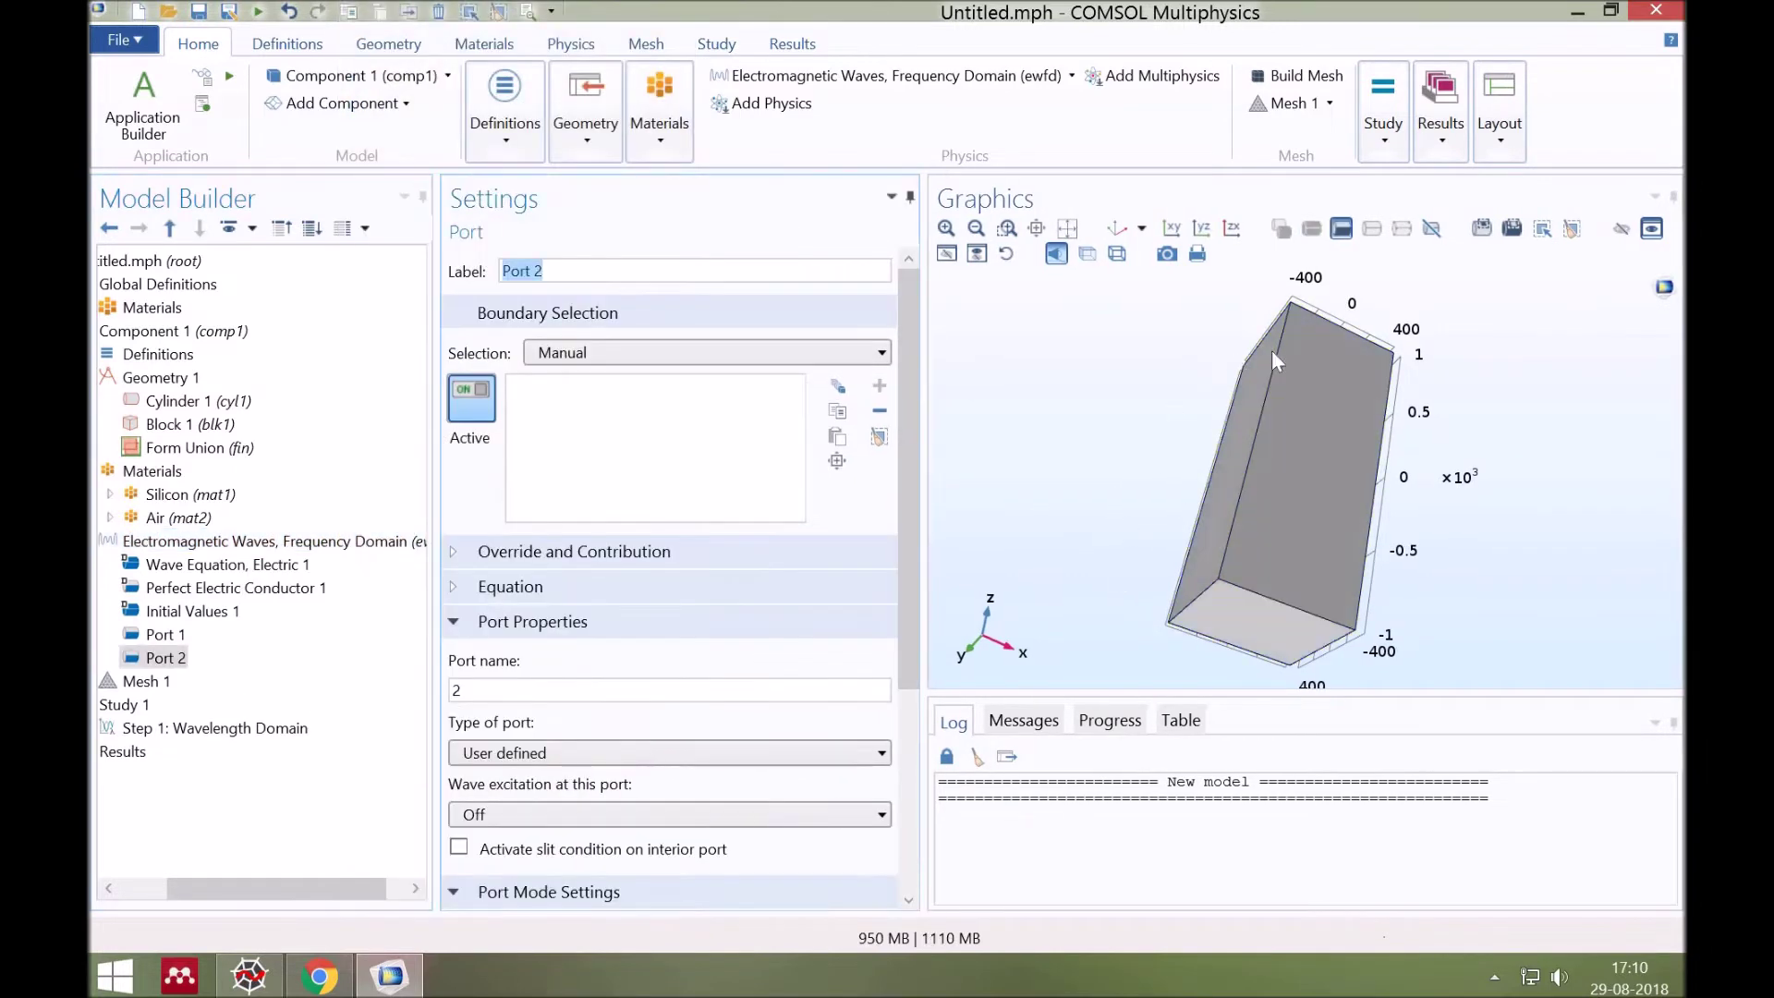
pyautogui.moveTo(1286, 347); pyautogui.dragTo(1286, 346)
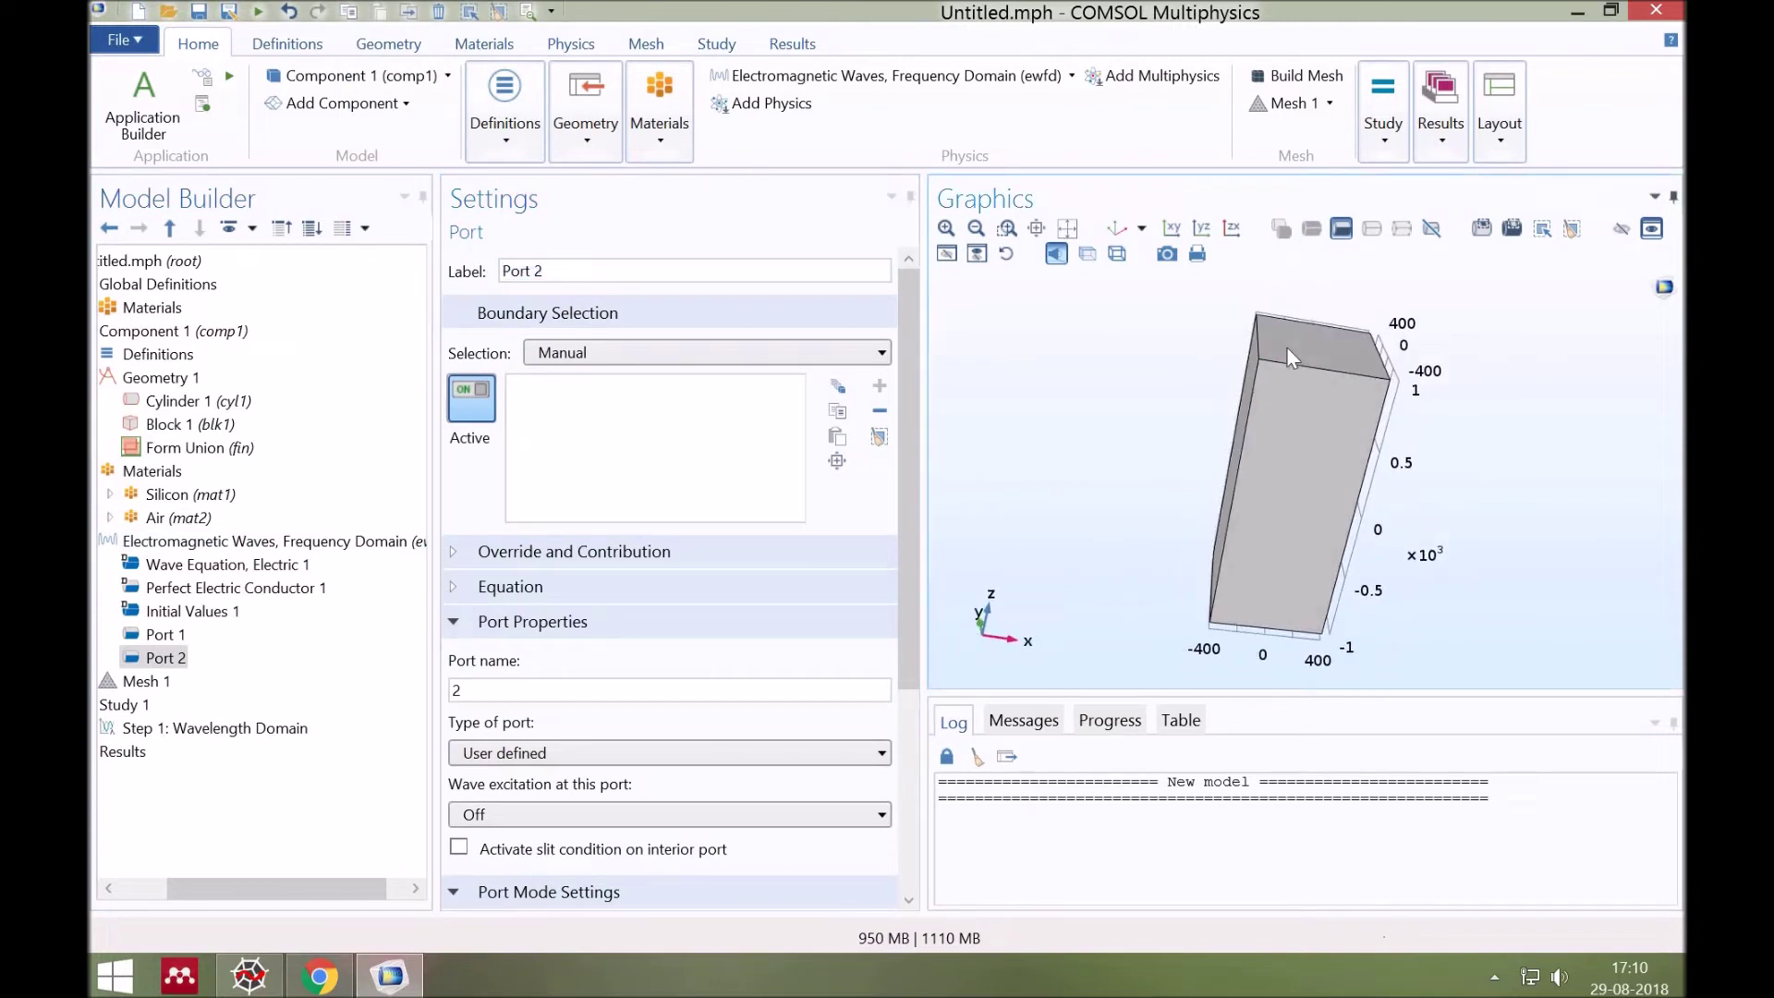
pyautogui.click(1286, 346)
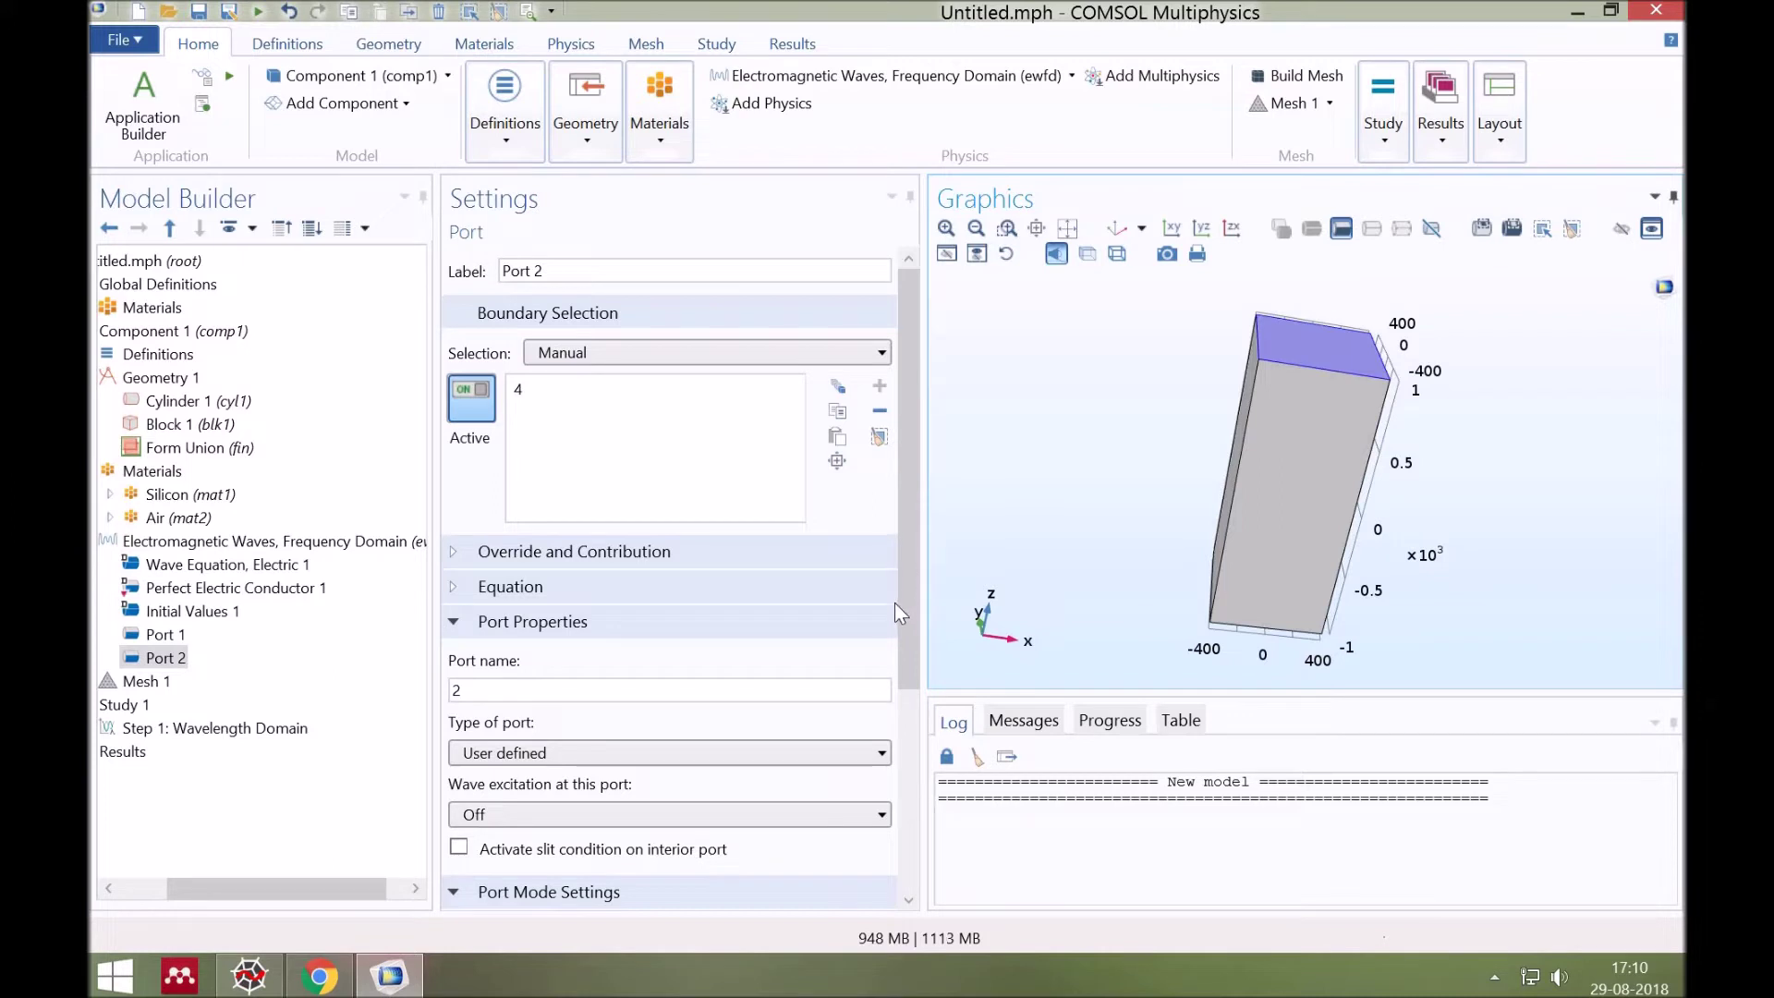
# Step: Make Port 2 periodic with x field amplitude 1
pyautogui.scroll(-6, 792, 436)
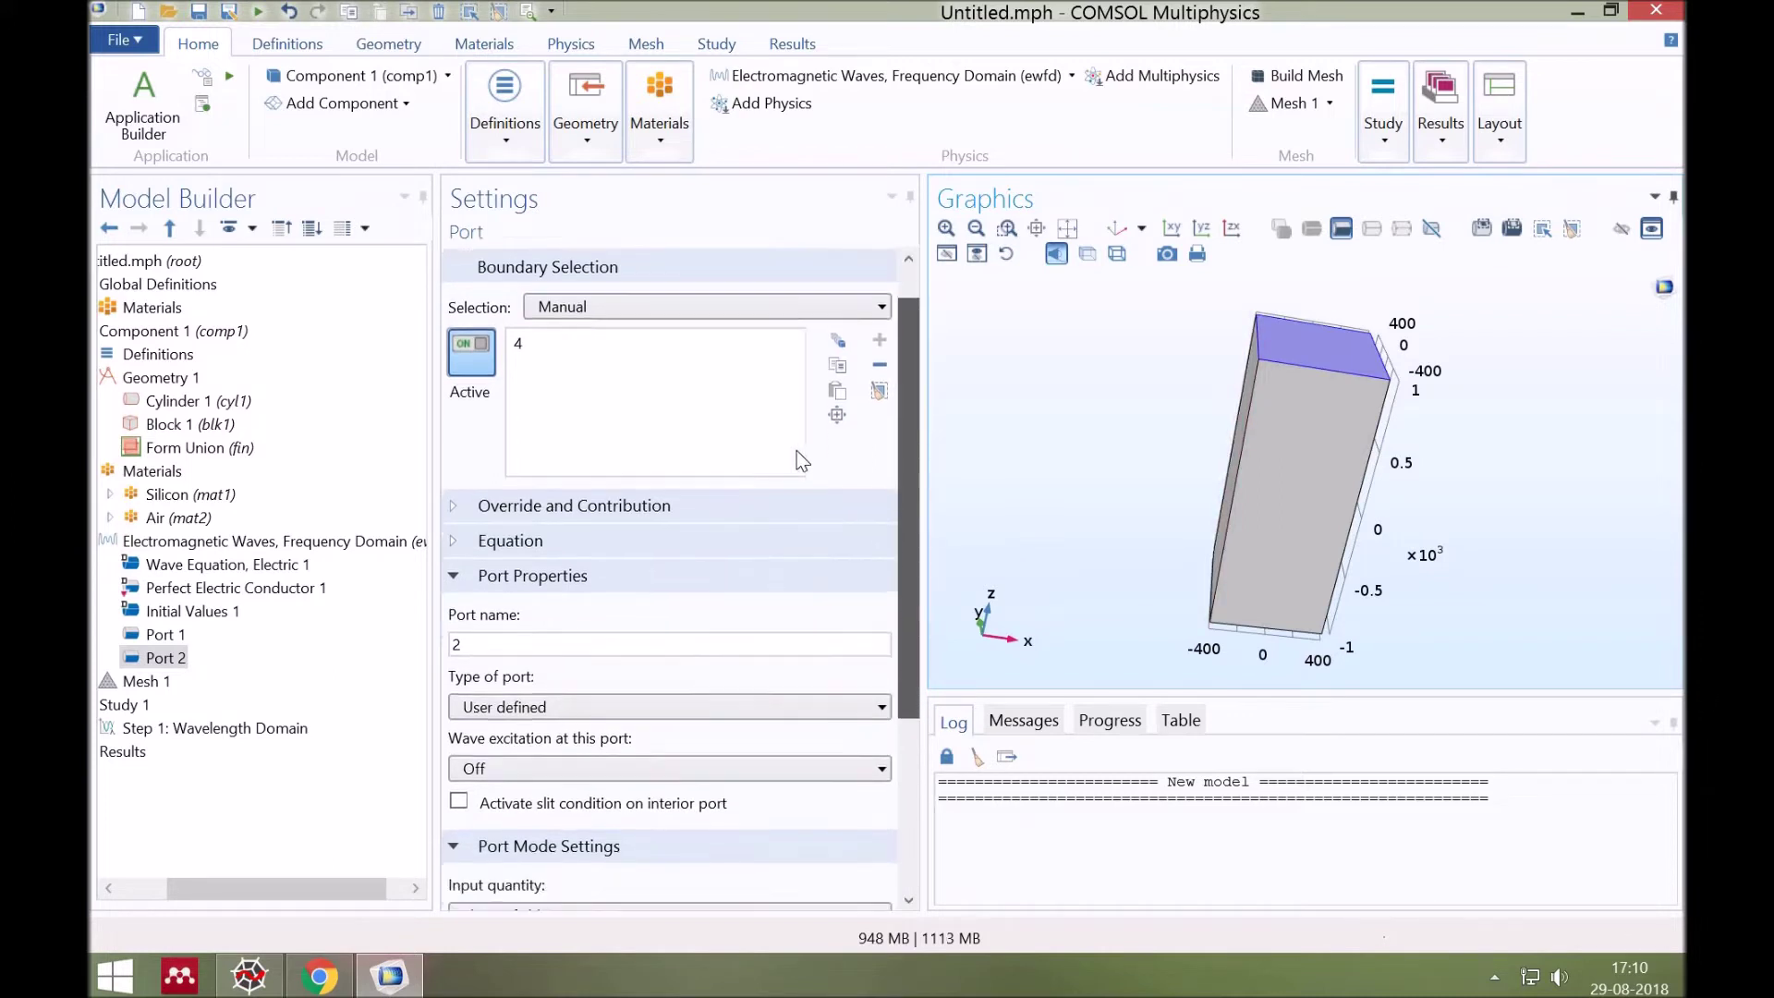
pyautogui.click(792, 436)
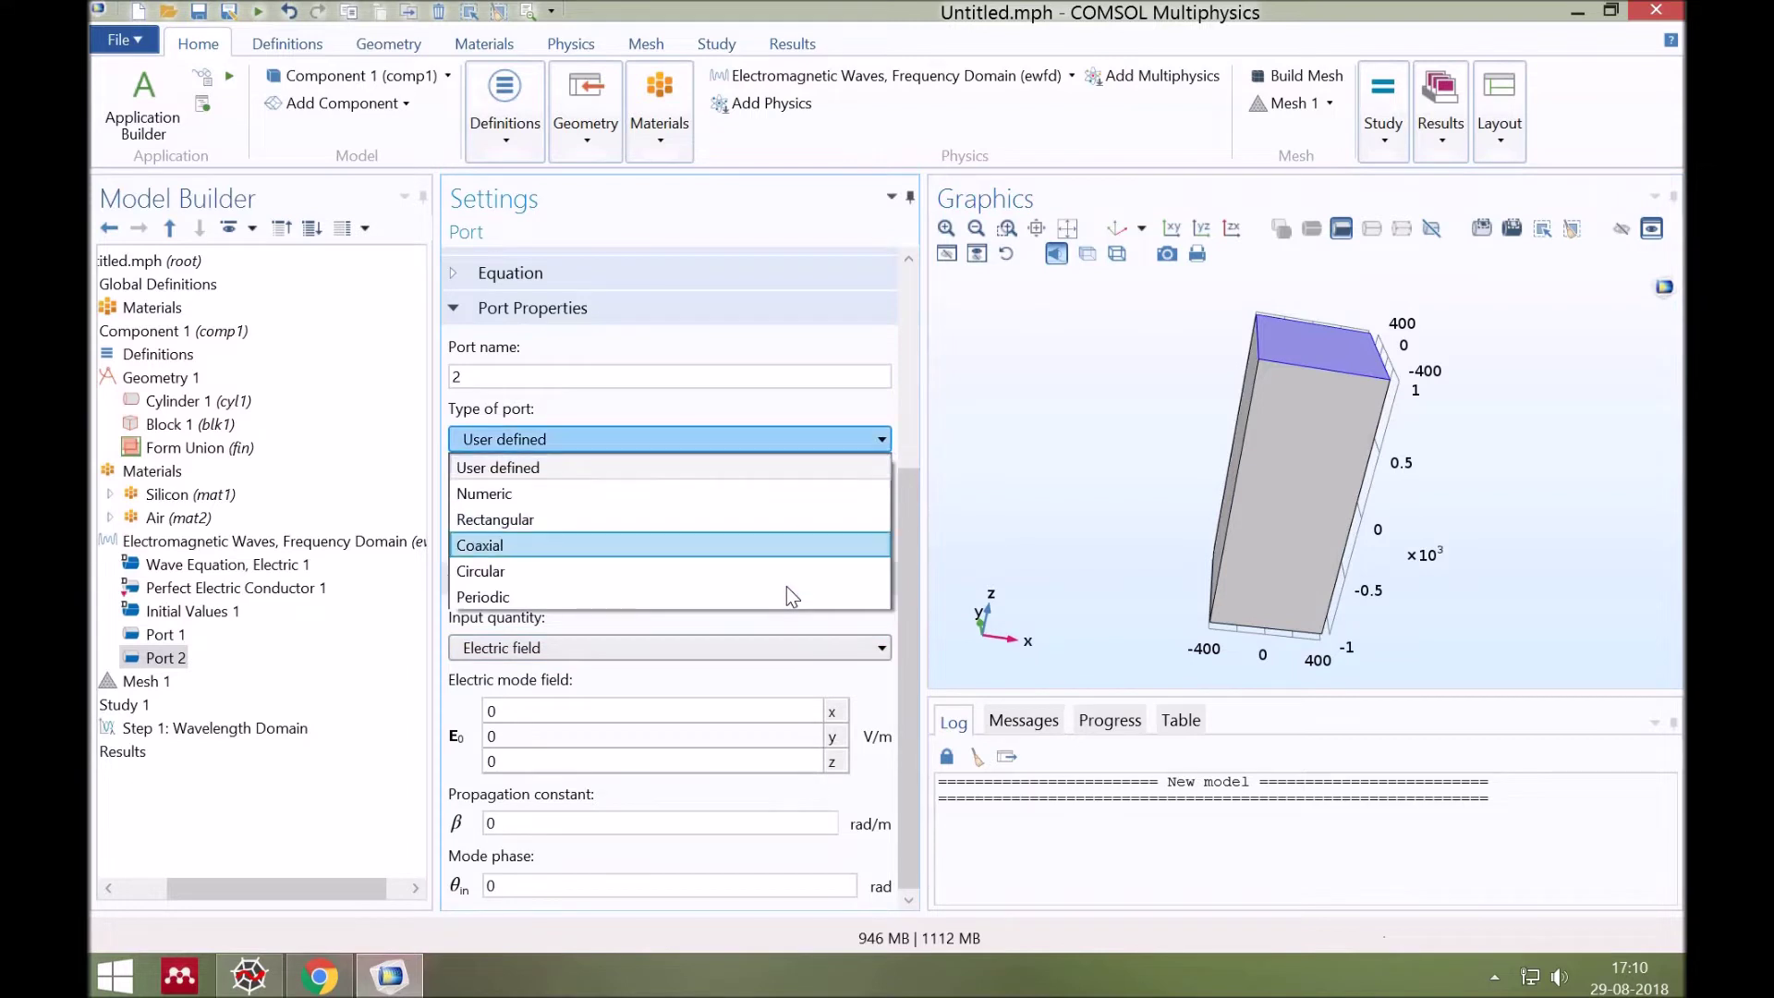
pyautogui.click(788, 597)
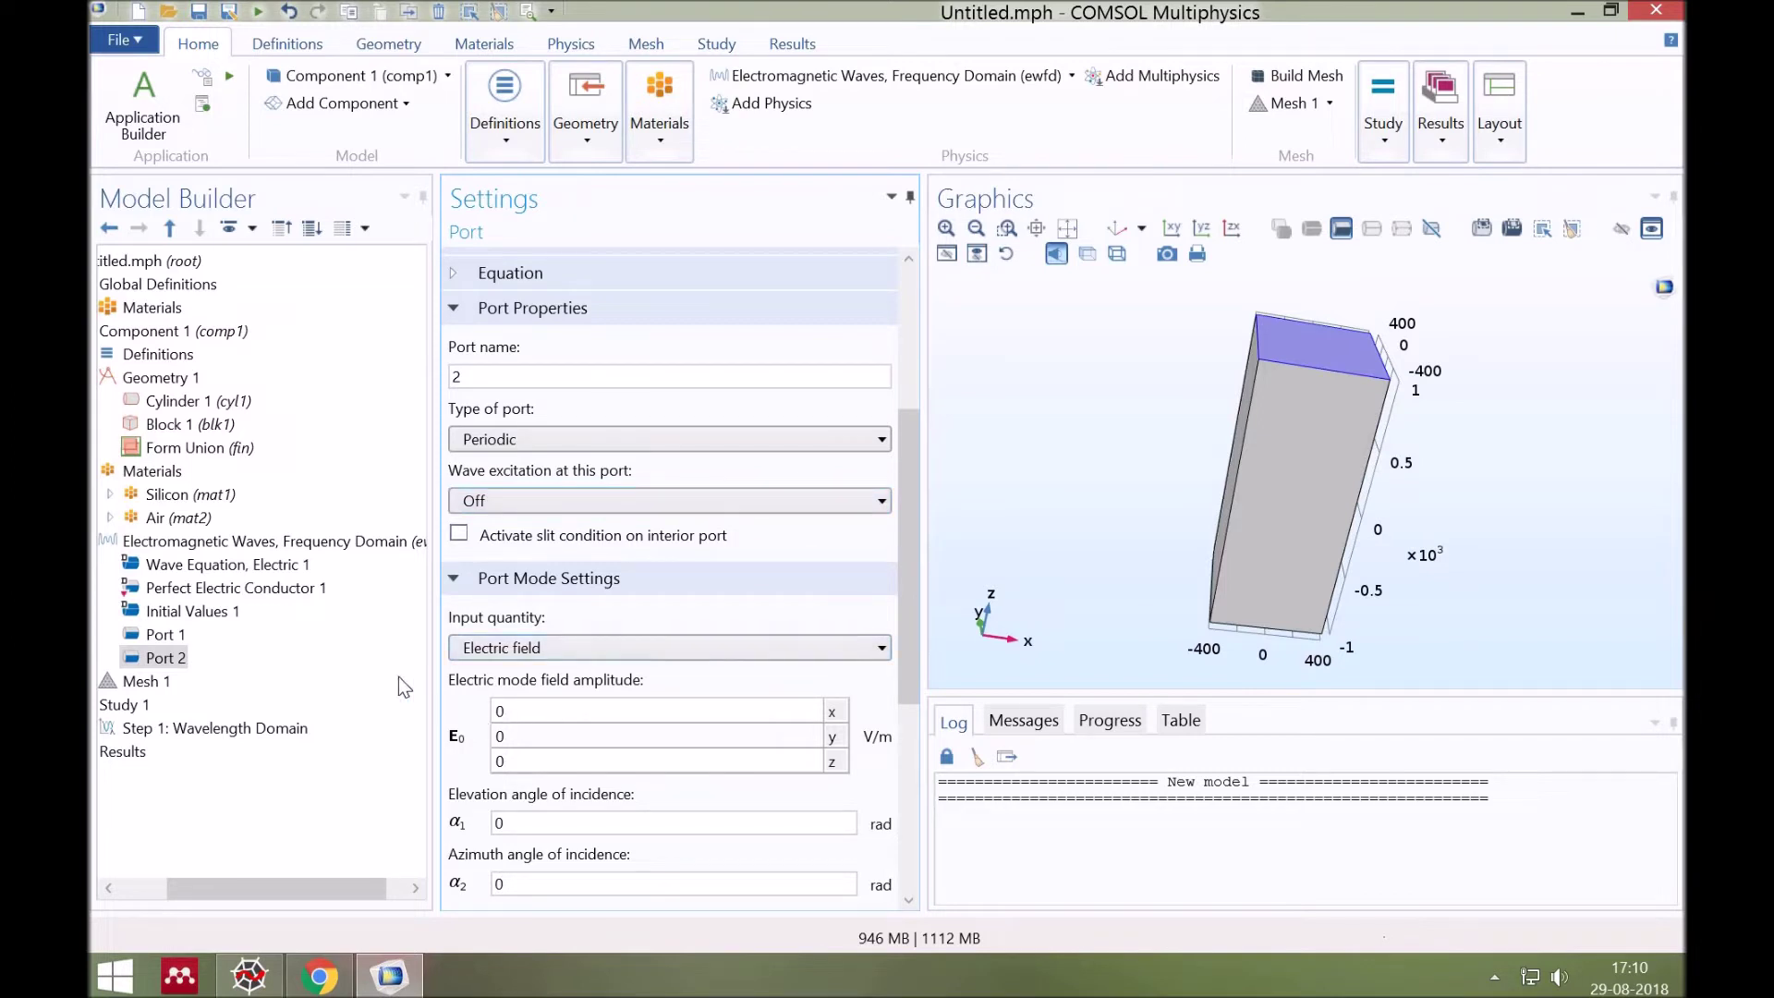
pyautogui.press('Tab')
pyautogui.write('1')
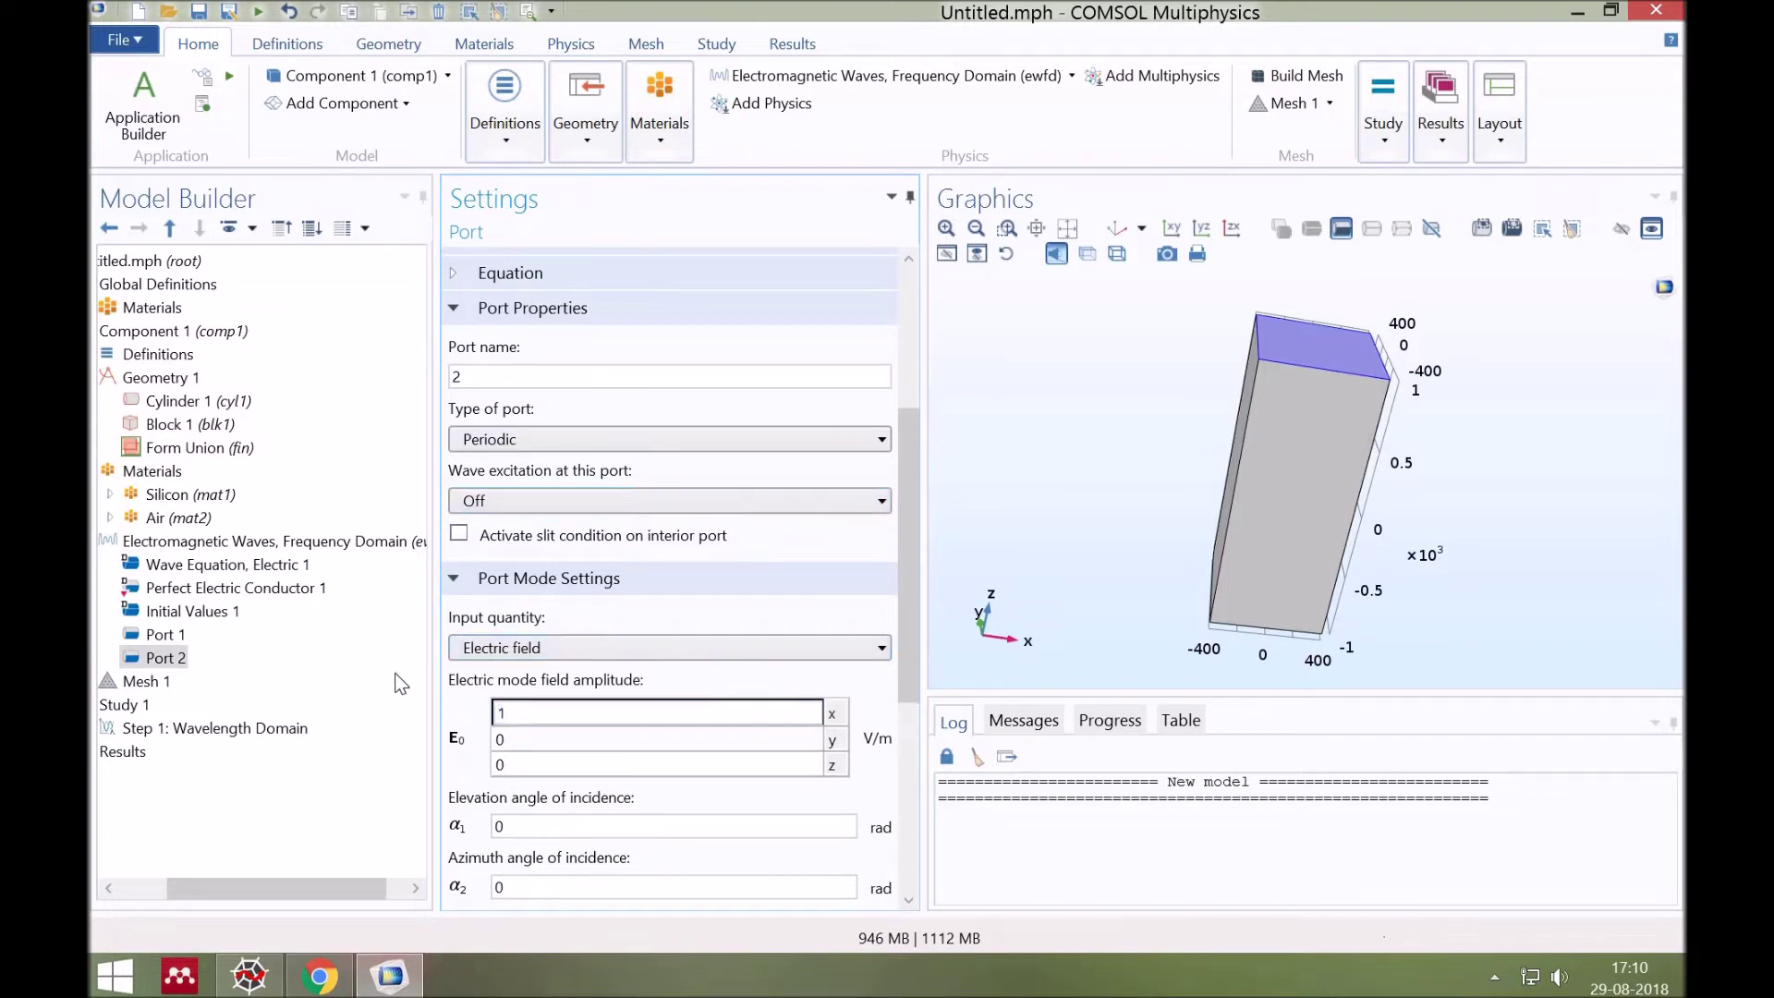
pyautogui.click(385, 658)
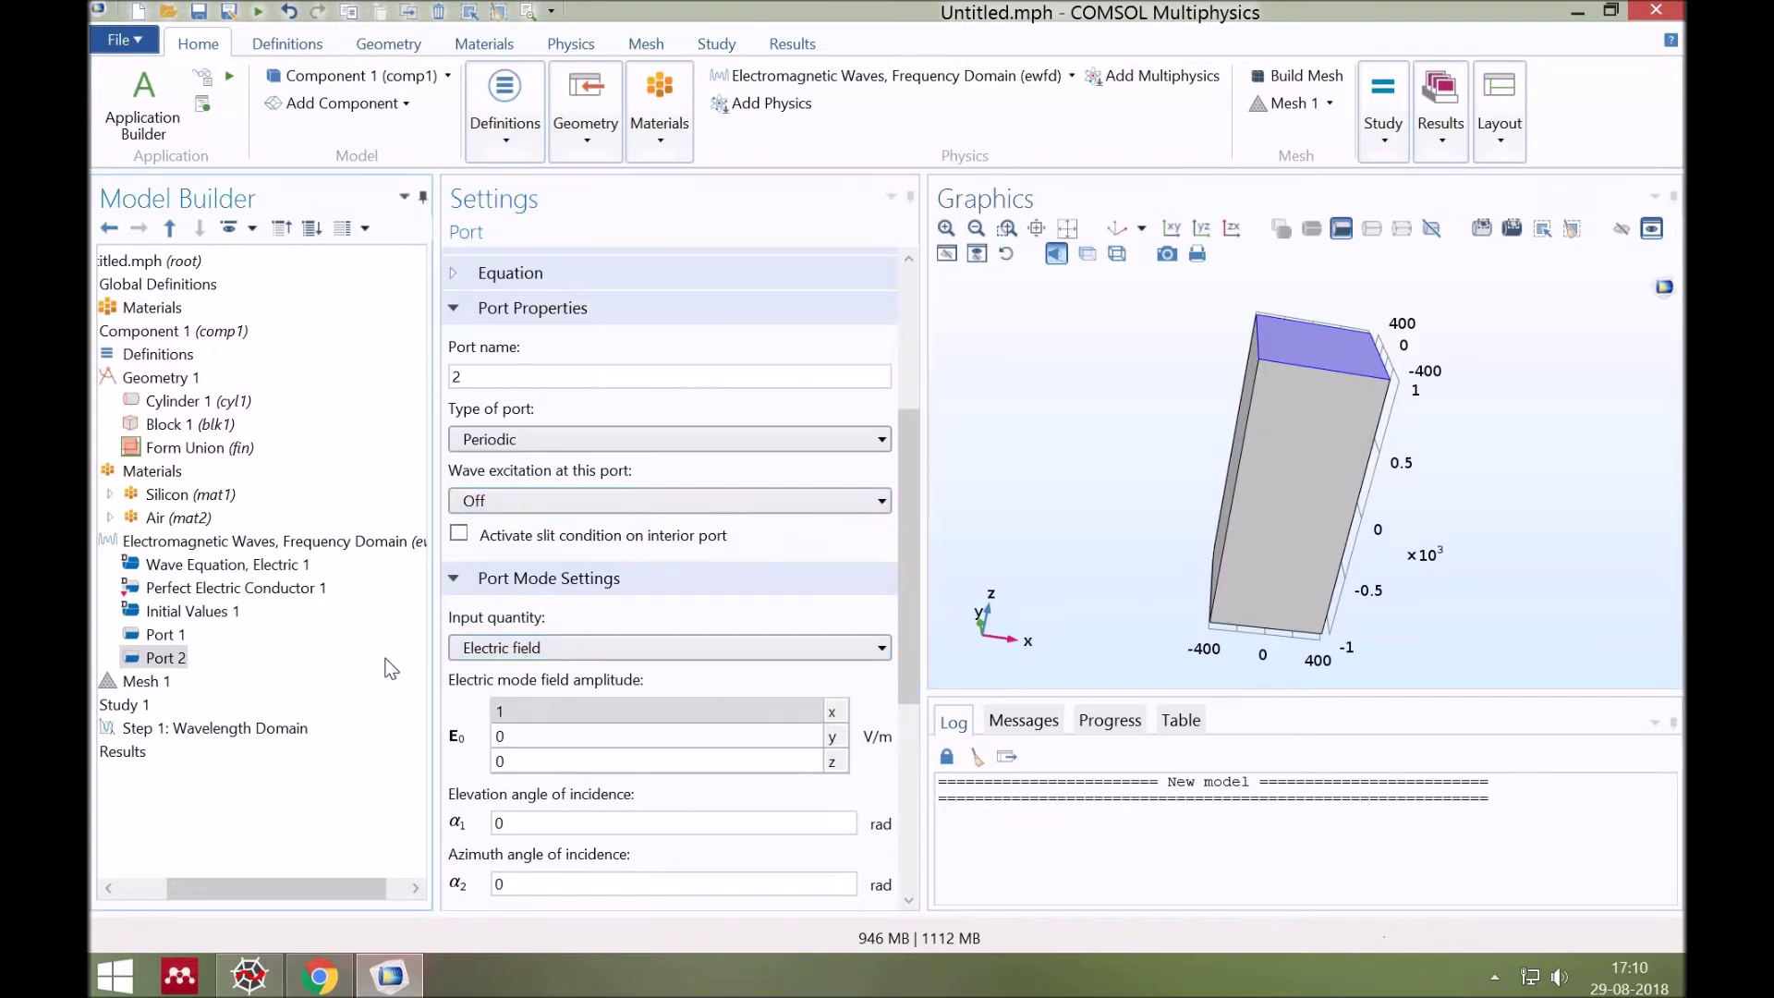
# Step: Add a Periodic Port Reference Point under both Port 1 and Port 2
pyautogui.rightClick(171, 632)
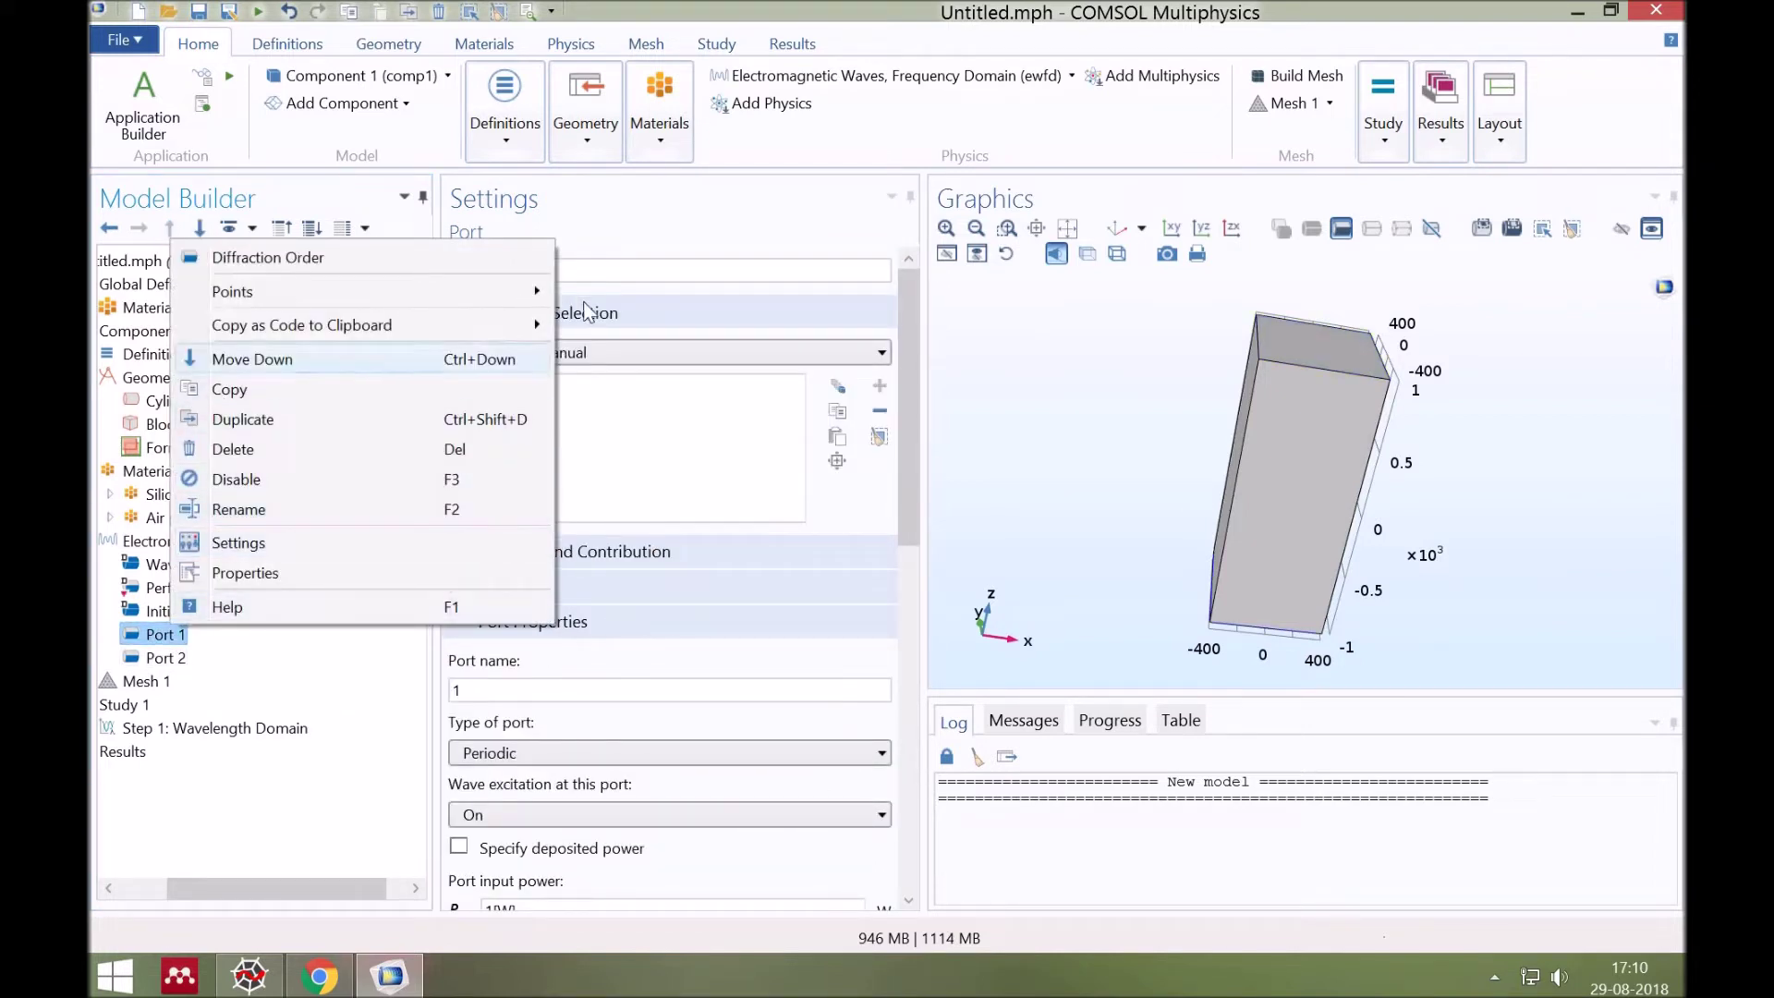
pyautogui.moveTo(592, 314)
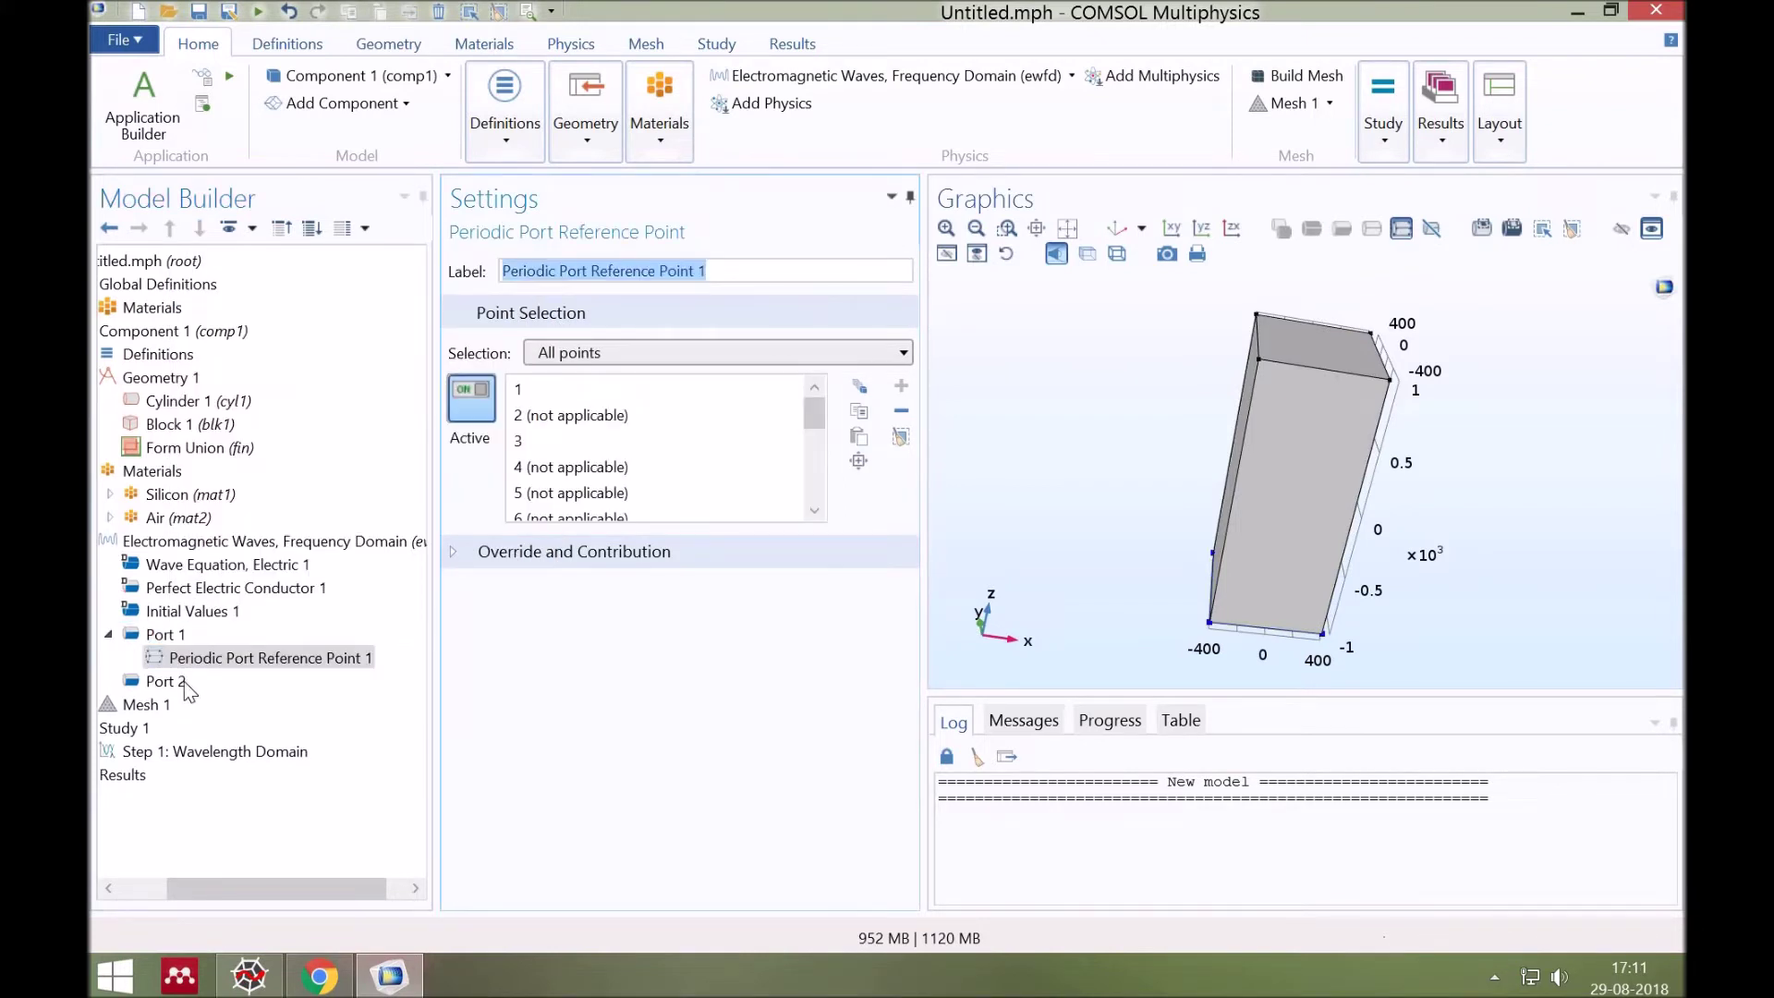
pyautogui.click(165, 681)
pyautogui.rightClick(185, 682)
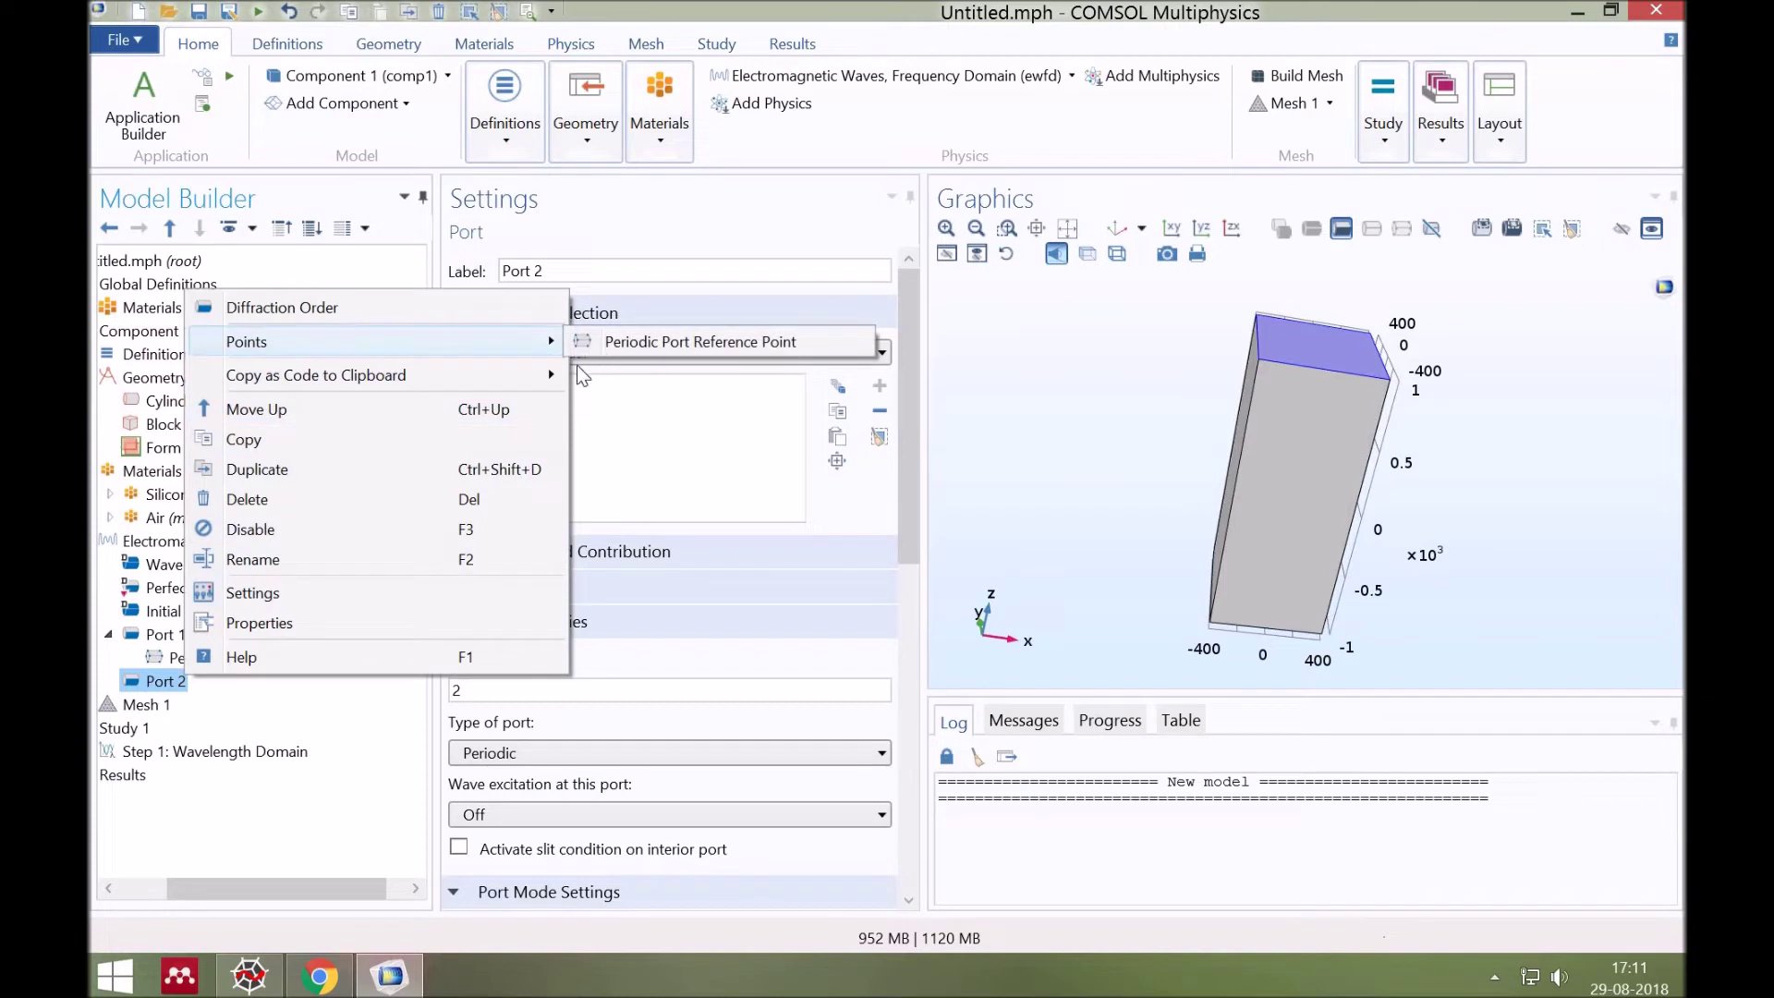
pyautogui.click(610, 342)
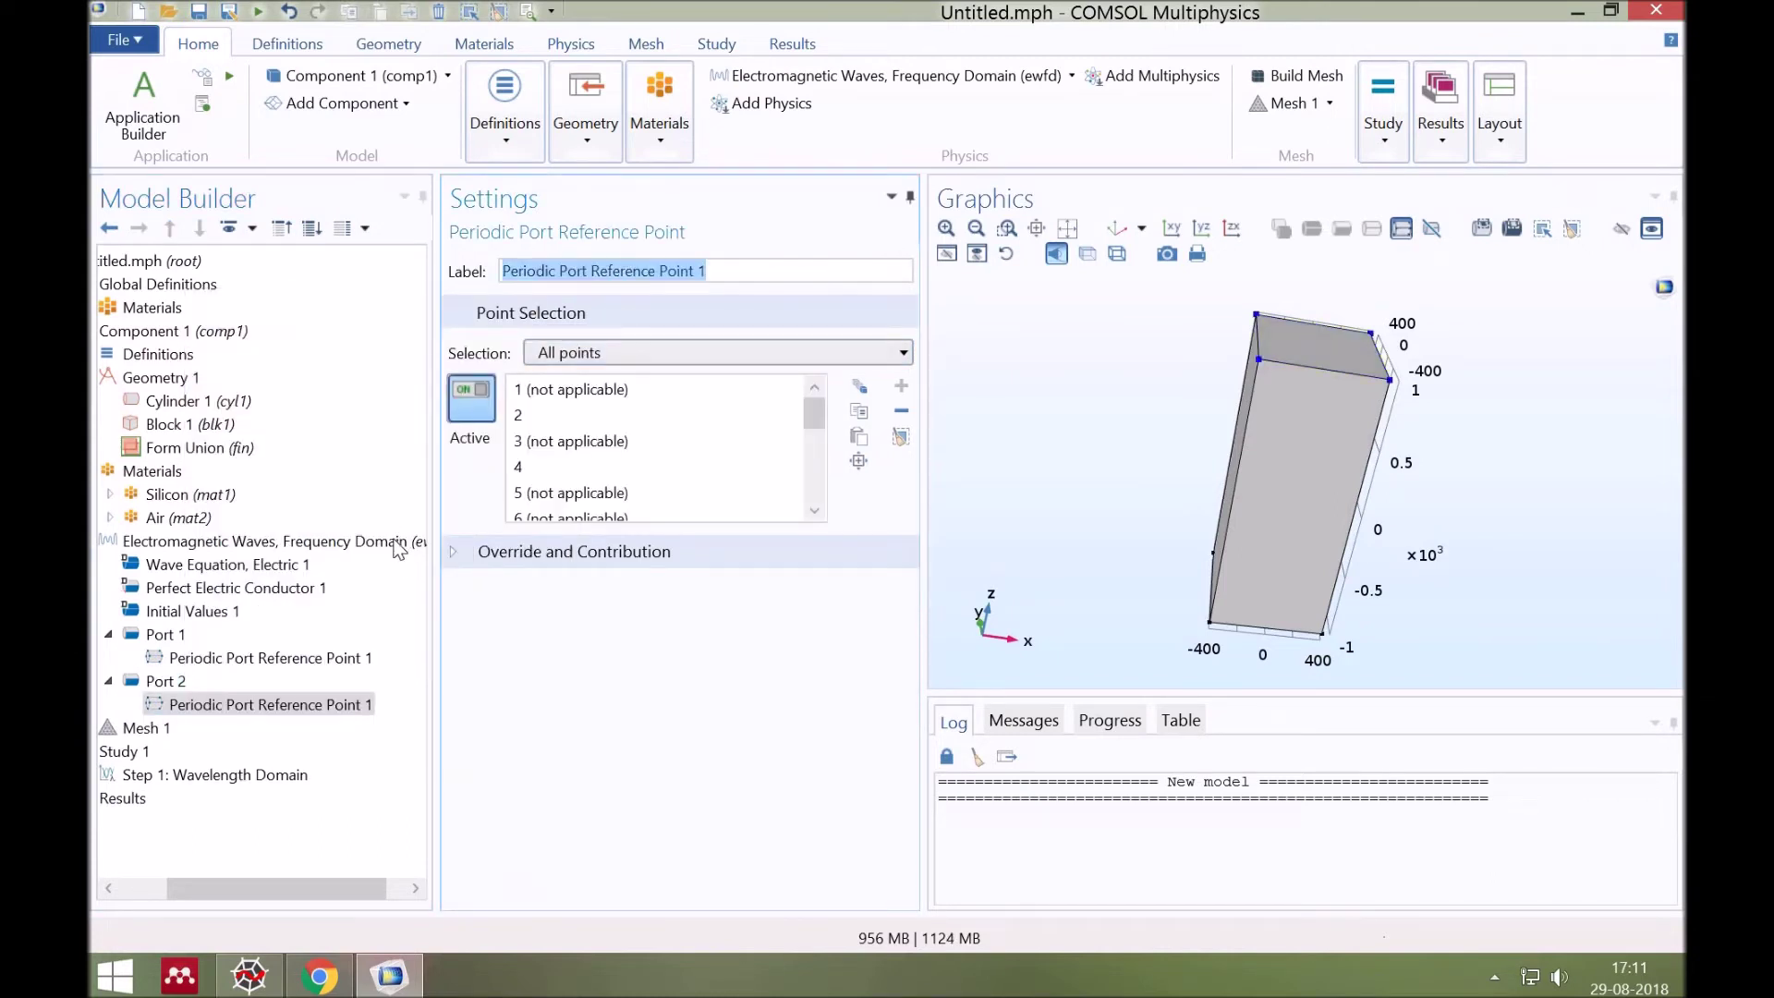
# Step: Add Periodic Condition 1 pairing the block's opposite faces, boundaries 2 and 5
pyautogui.click(399, 545)
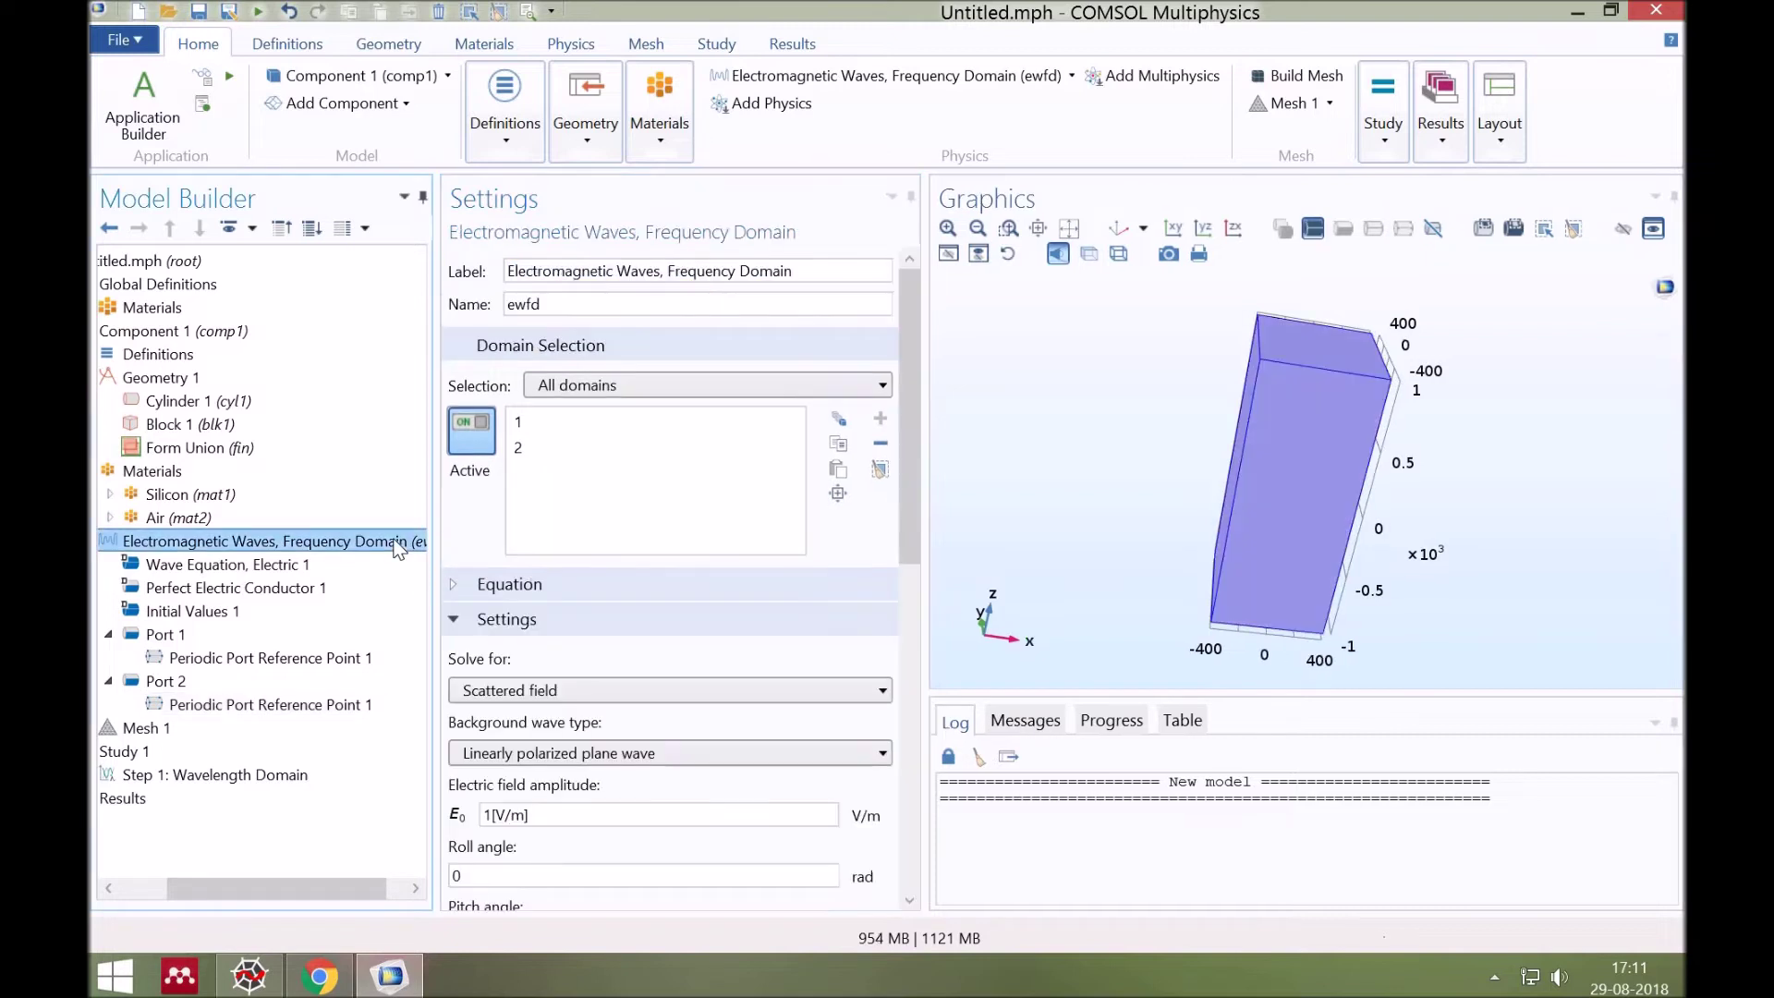
pyautogui.rightClick(397, 543)
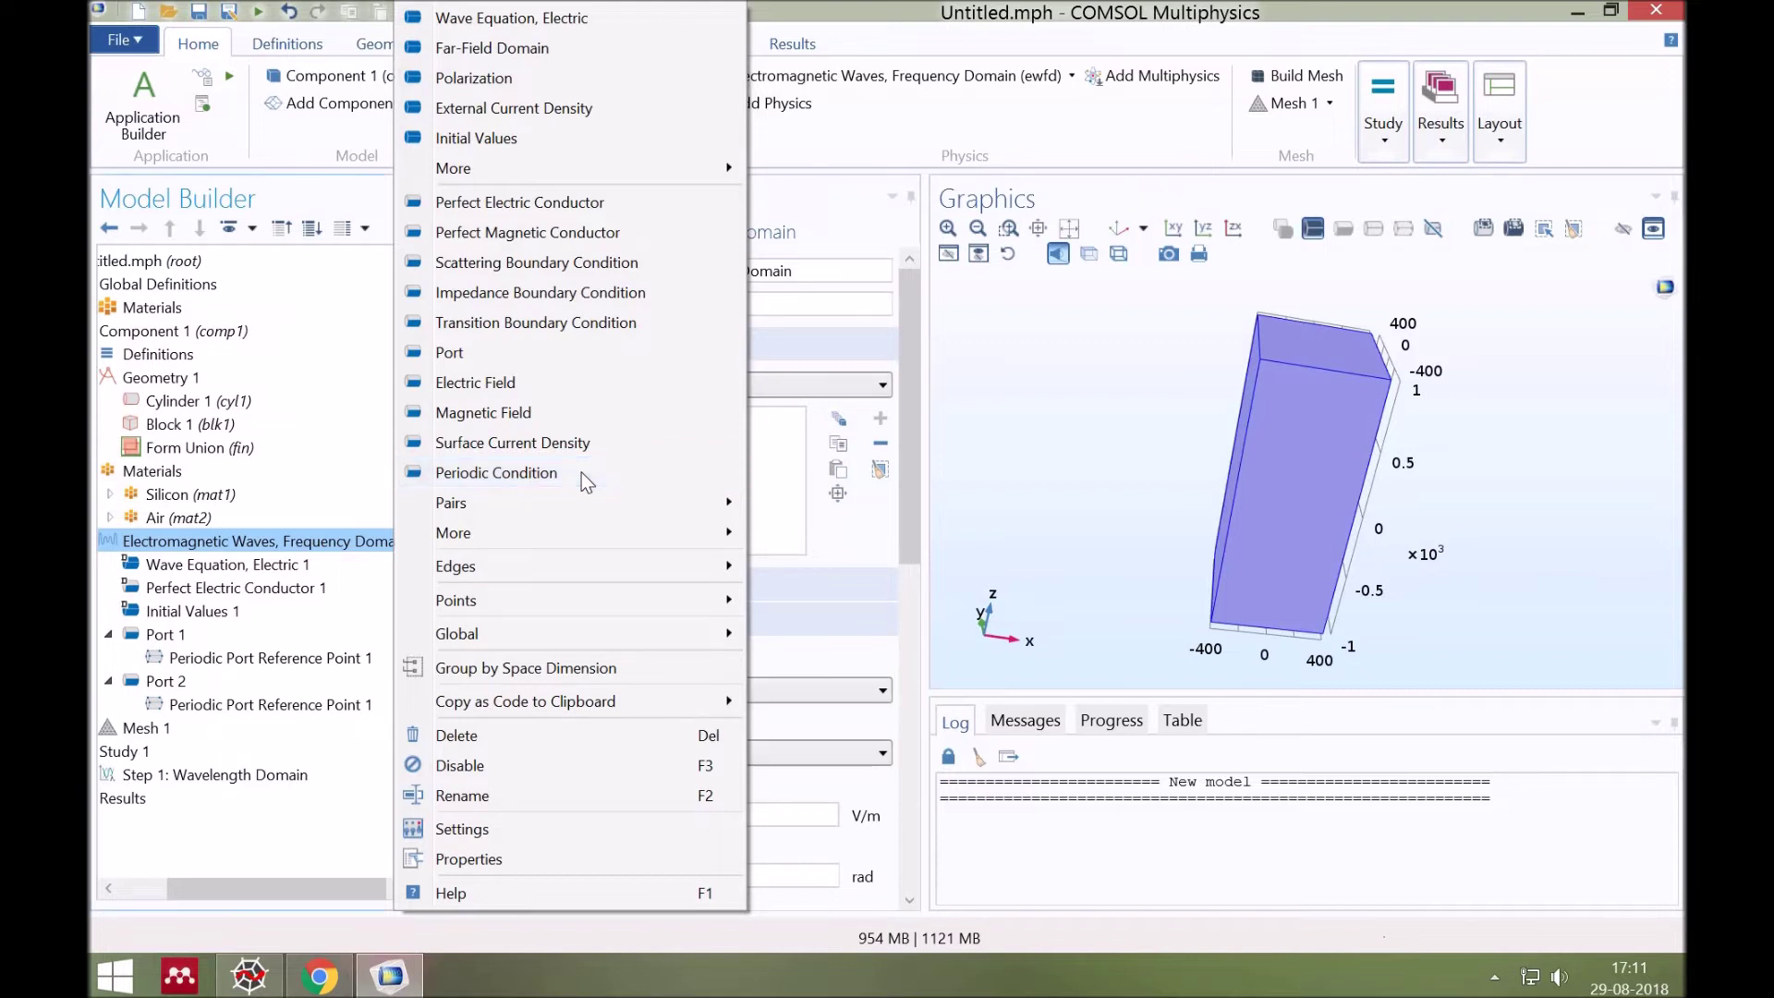
pyautogui.click(580, 473)
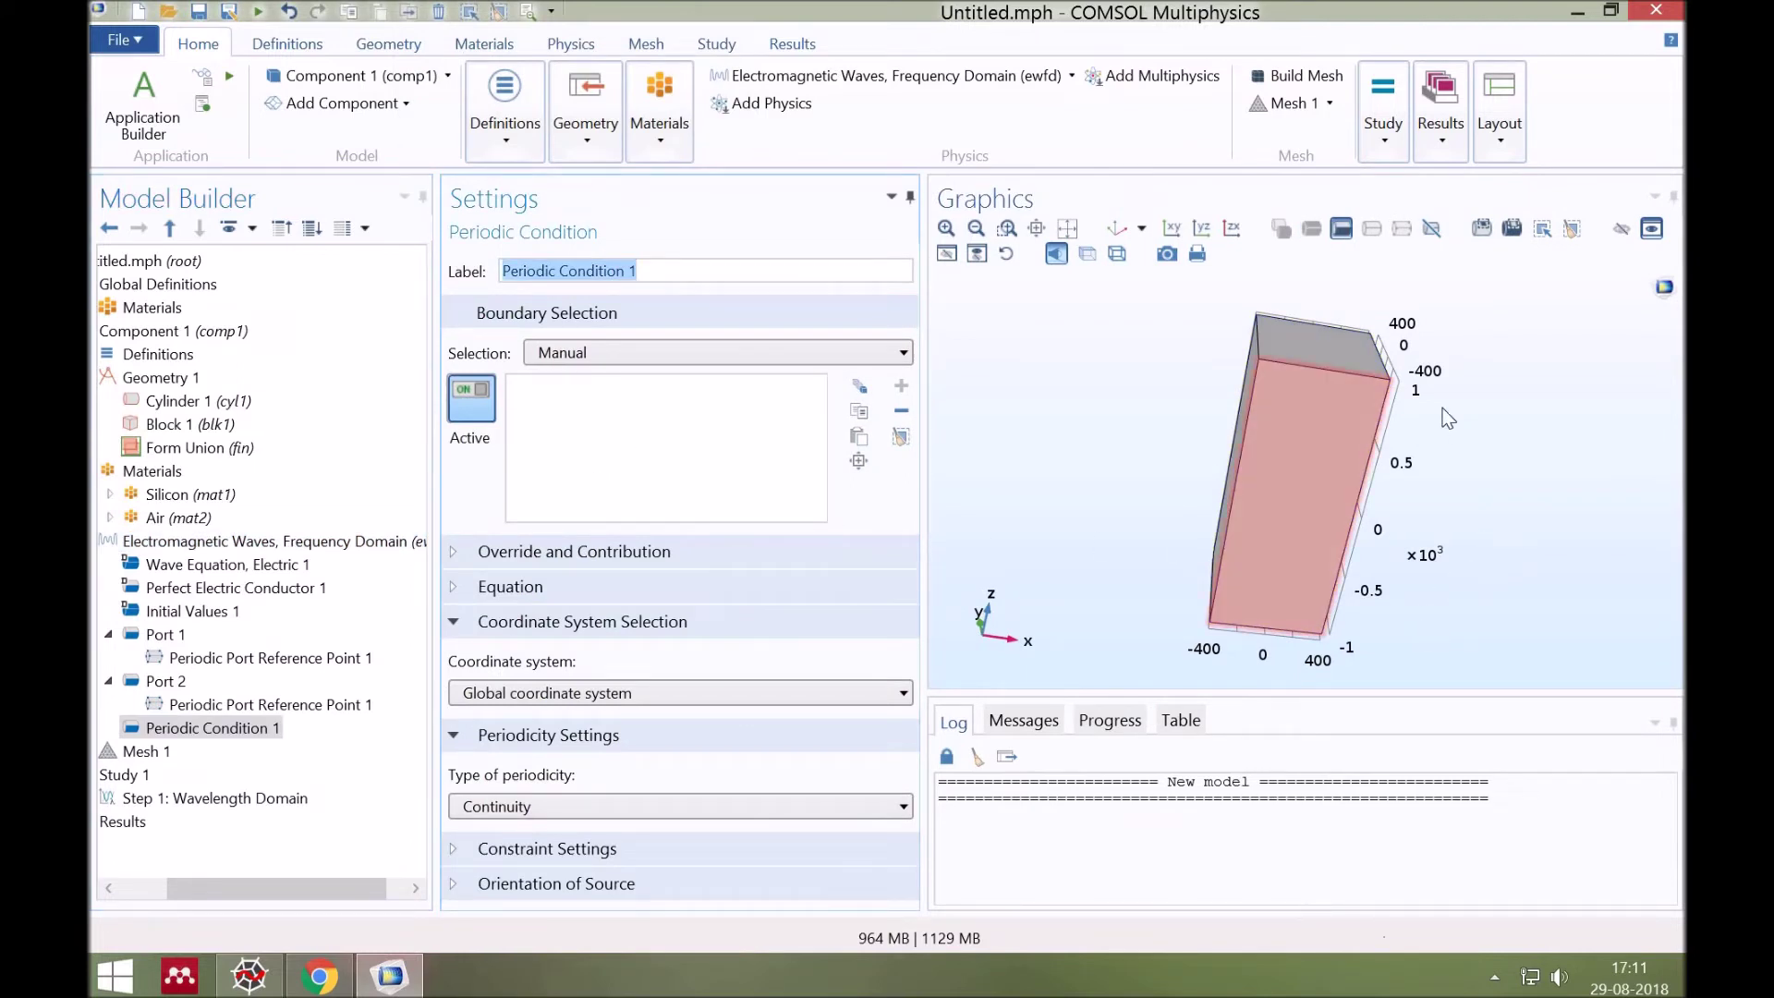
pyautogui.click(1415, 407)
pyautogui.moveTo(1415, 406); pyautogui.dragTo(1092, 509)
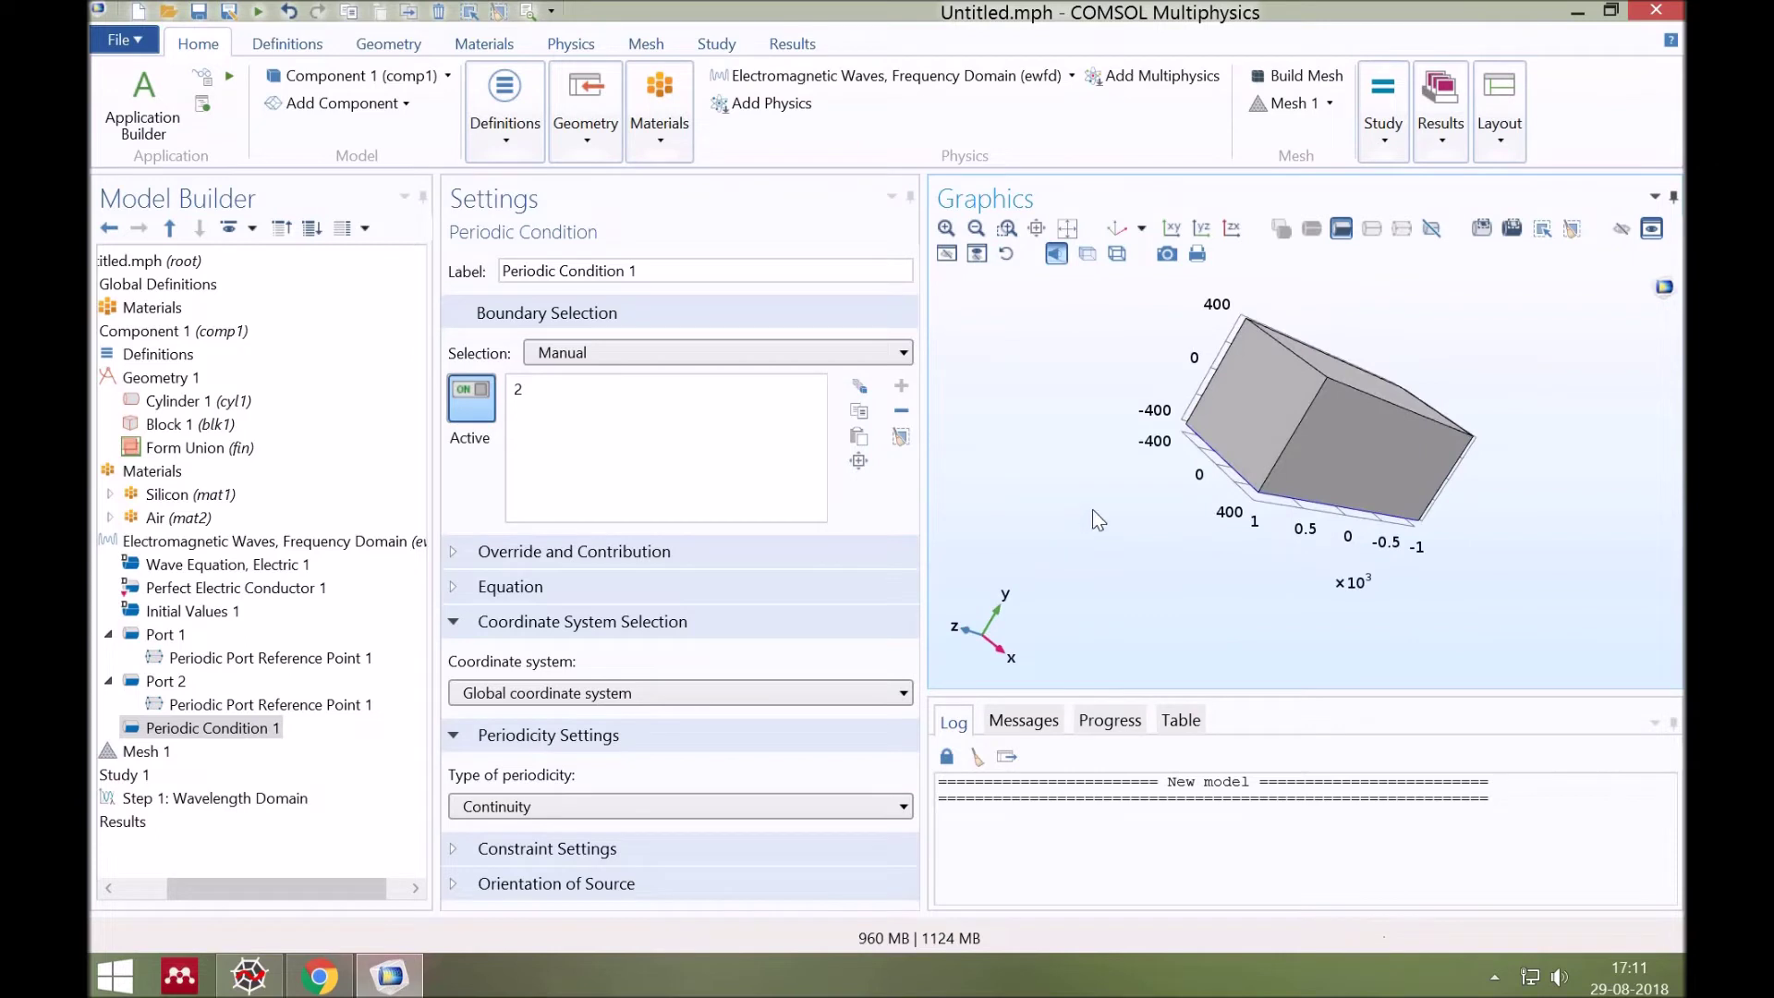
pyautogui.click(1200, 454)
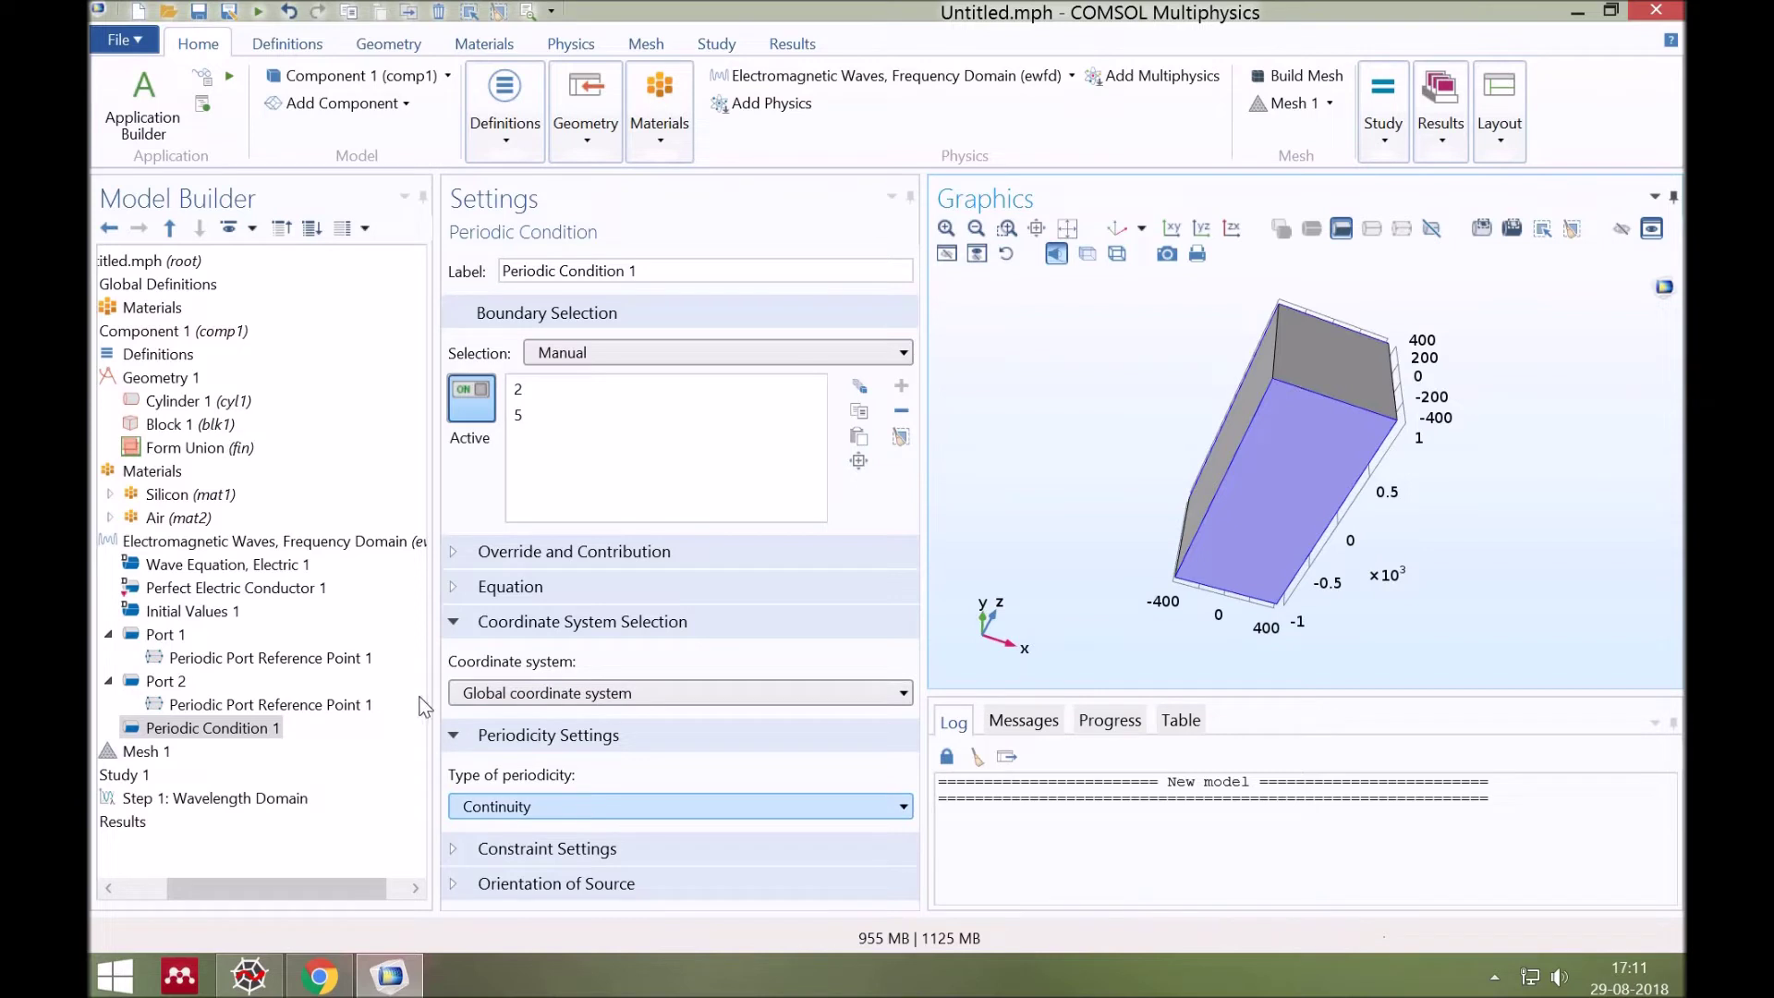
# Step: Add Periodic Condition 2 pairing the other side faces, boundaries 1 and 12
pyautogui.click(277, 542)
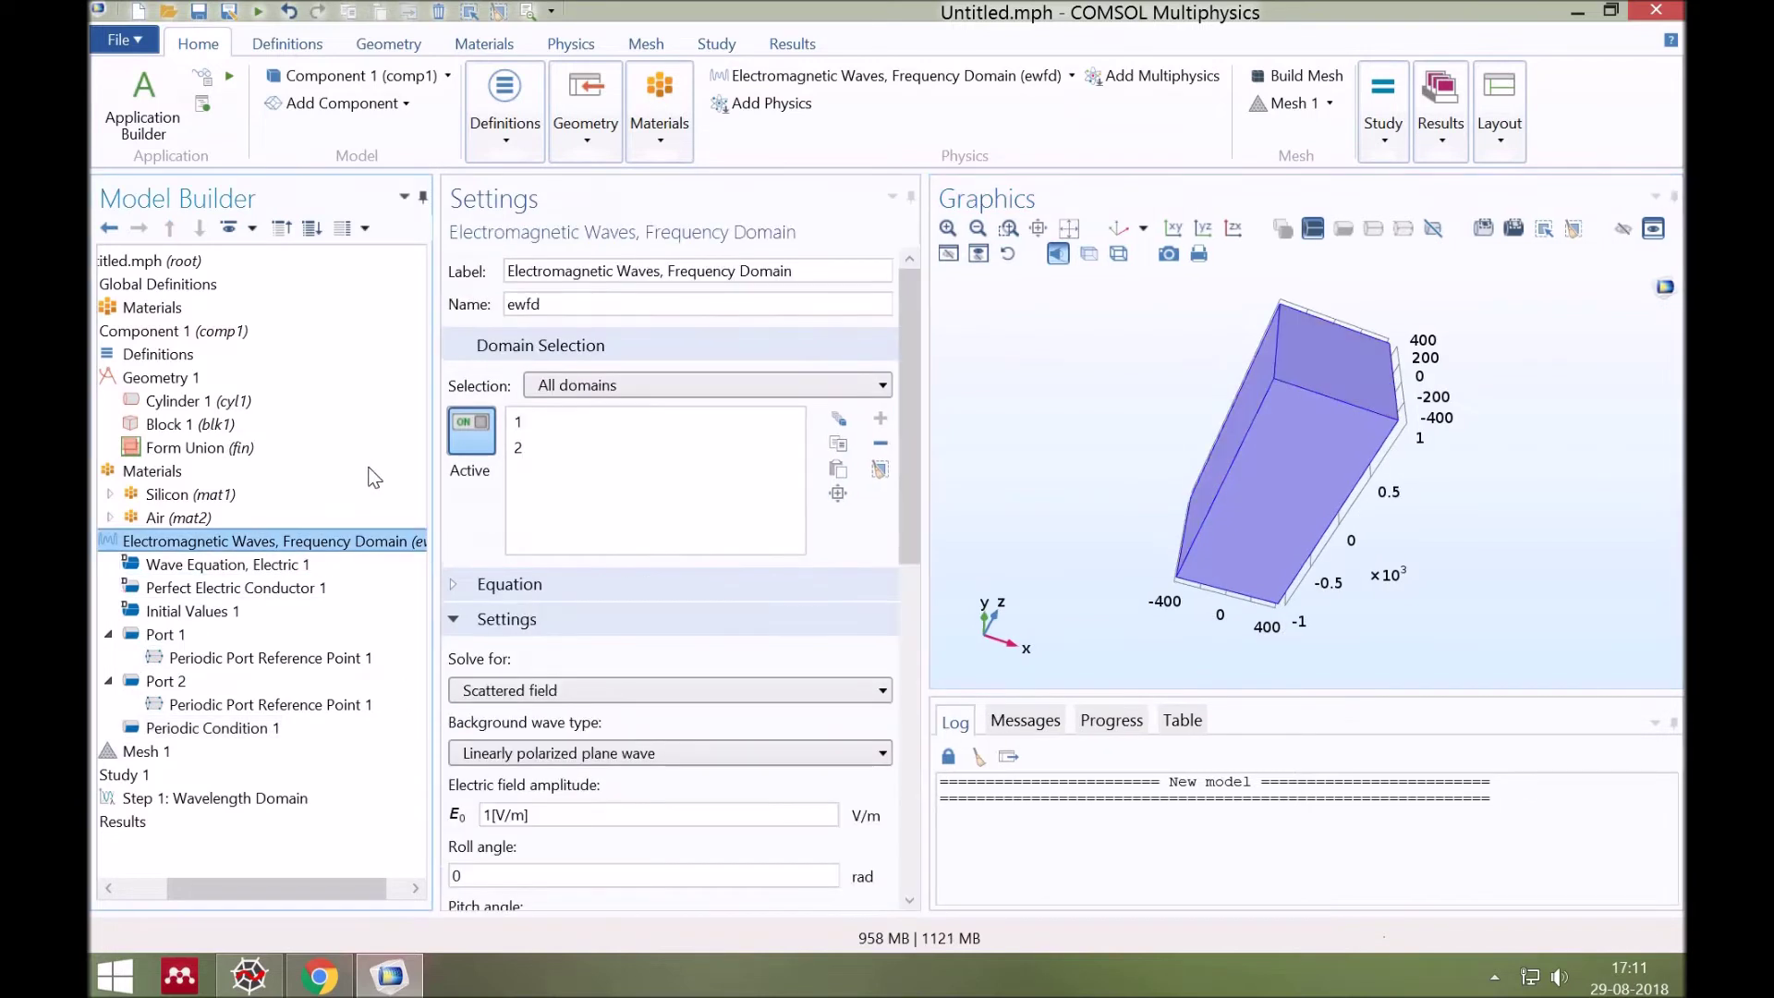
pyautogui.rightClick(275, 542)
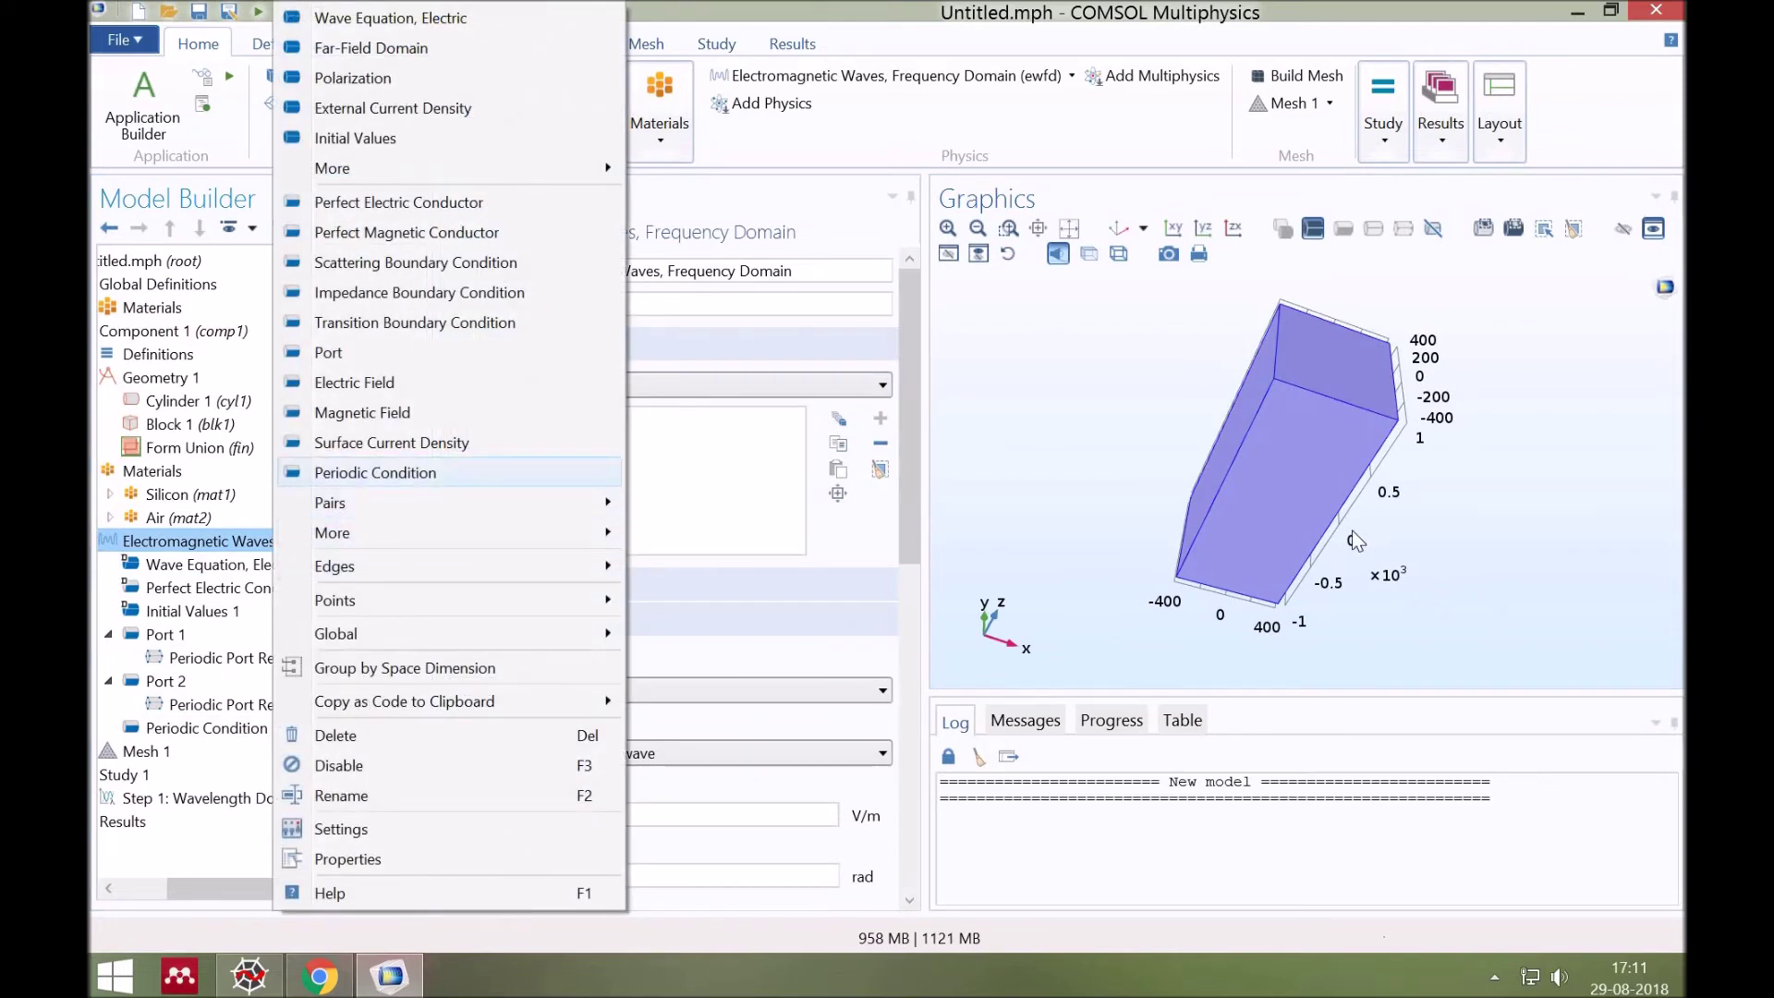
pyautogui.press('Return')
pyautogui.moveTo(1108, 578); pyautogui.dragTo(1198, 490)
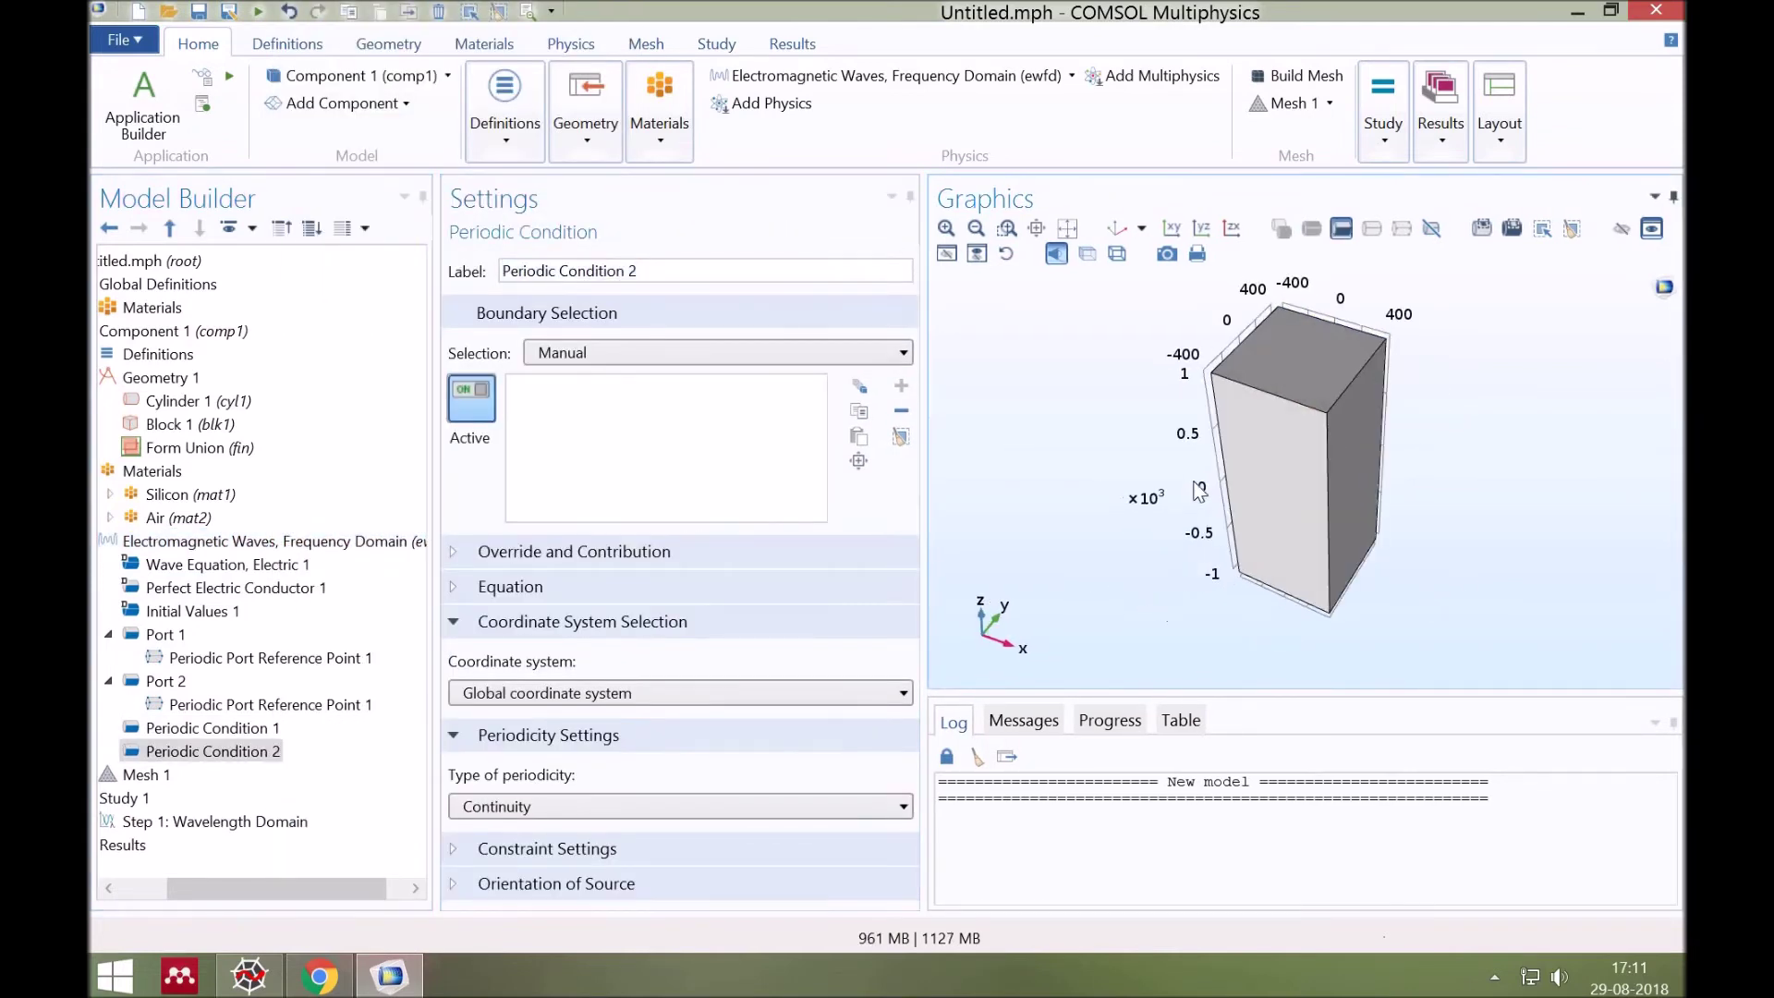
pyautogui.click(1198, 489)
pyautogui.moveTo(997, 539); pyautogui.dragTo(974, 545)
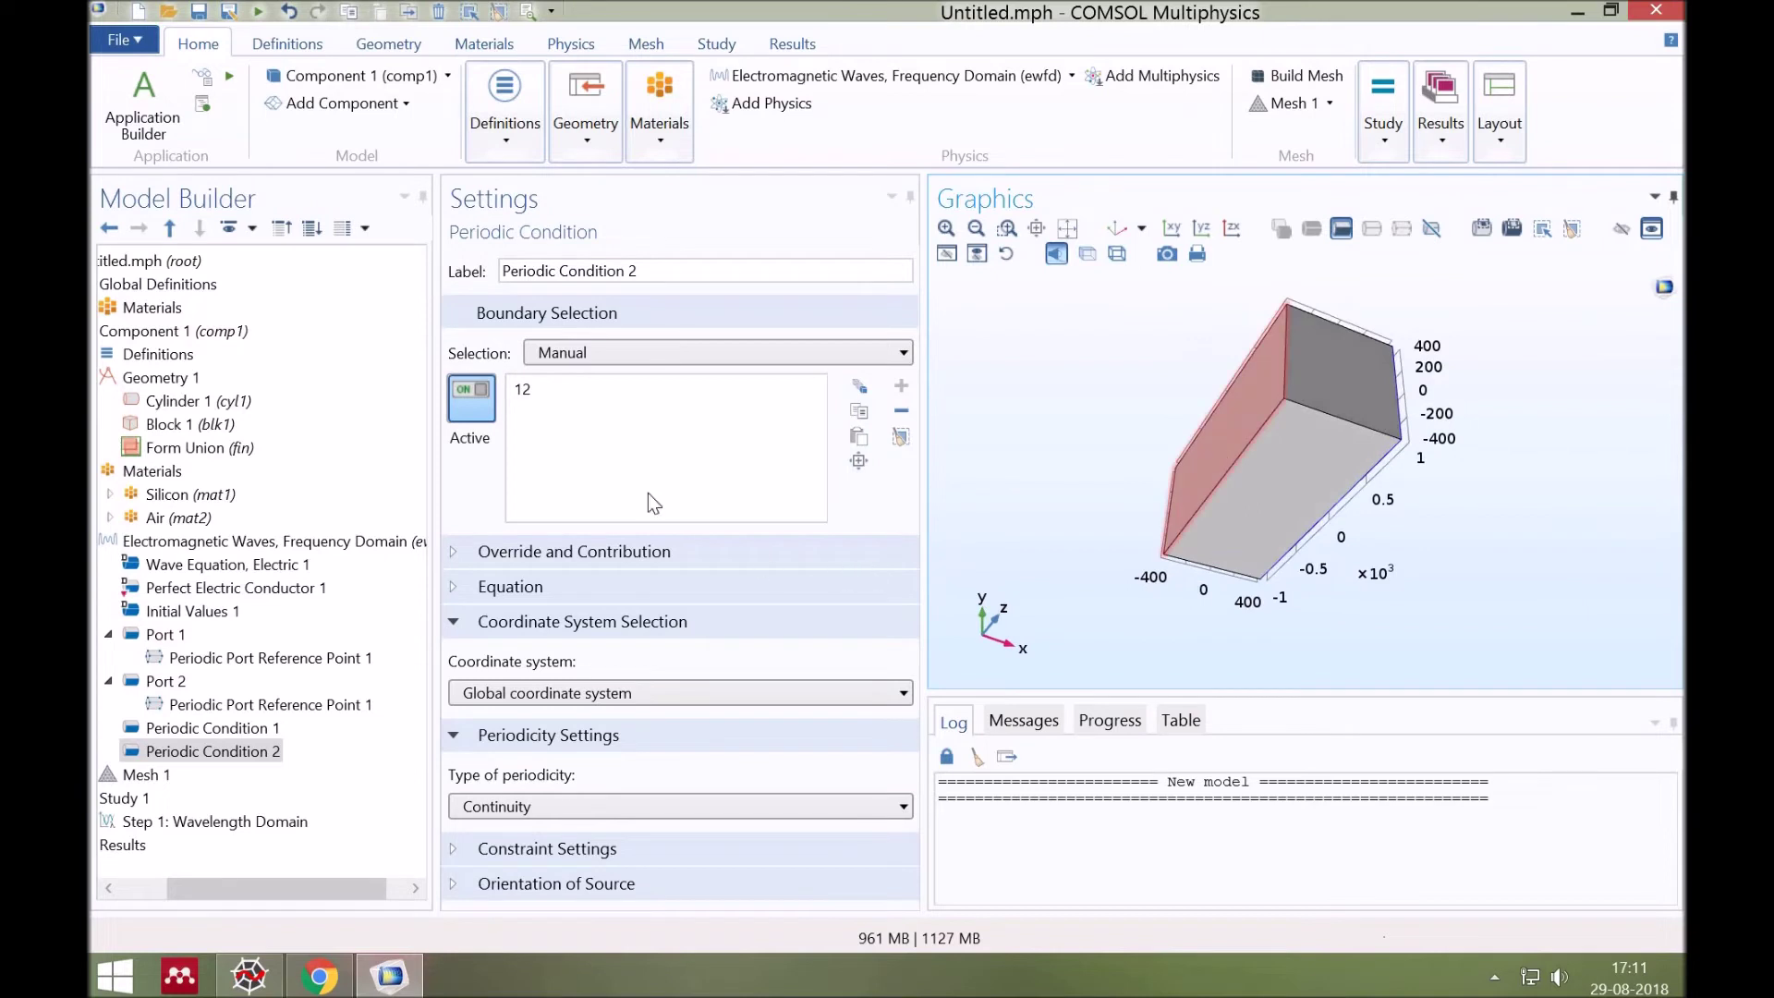
# Step: Set Mesh 1 element size to Fine, build the 12658-element mesh, and select its log statistics
pyautogui.click(151, 776)
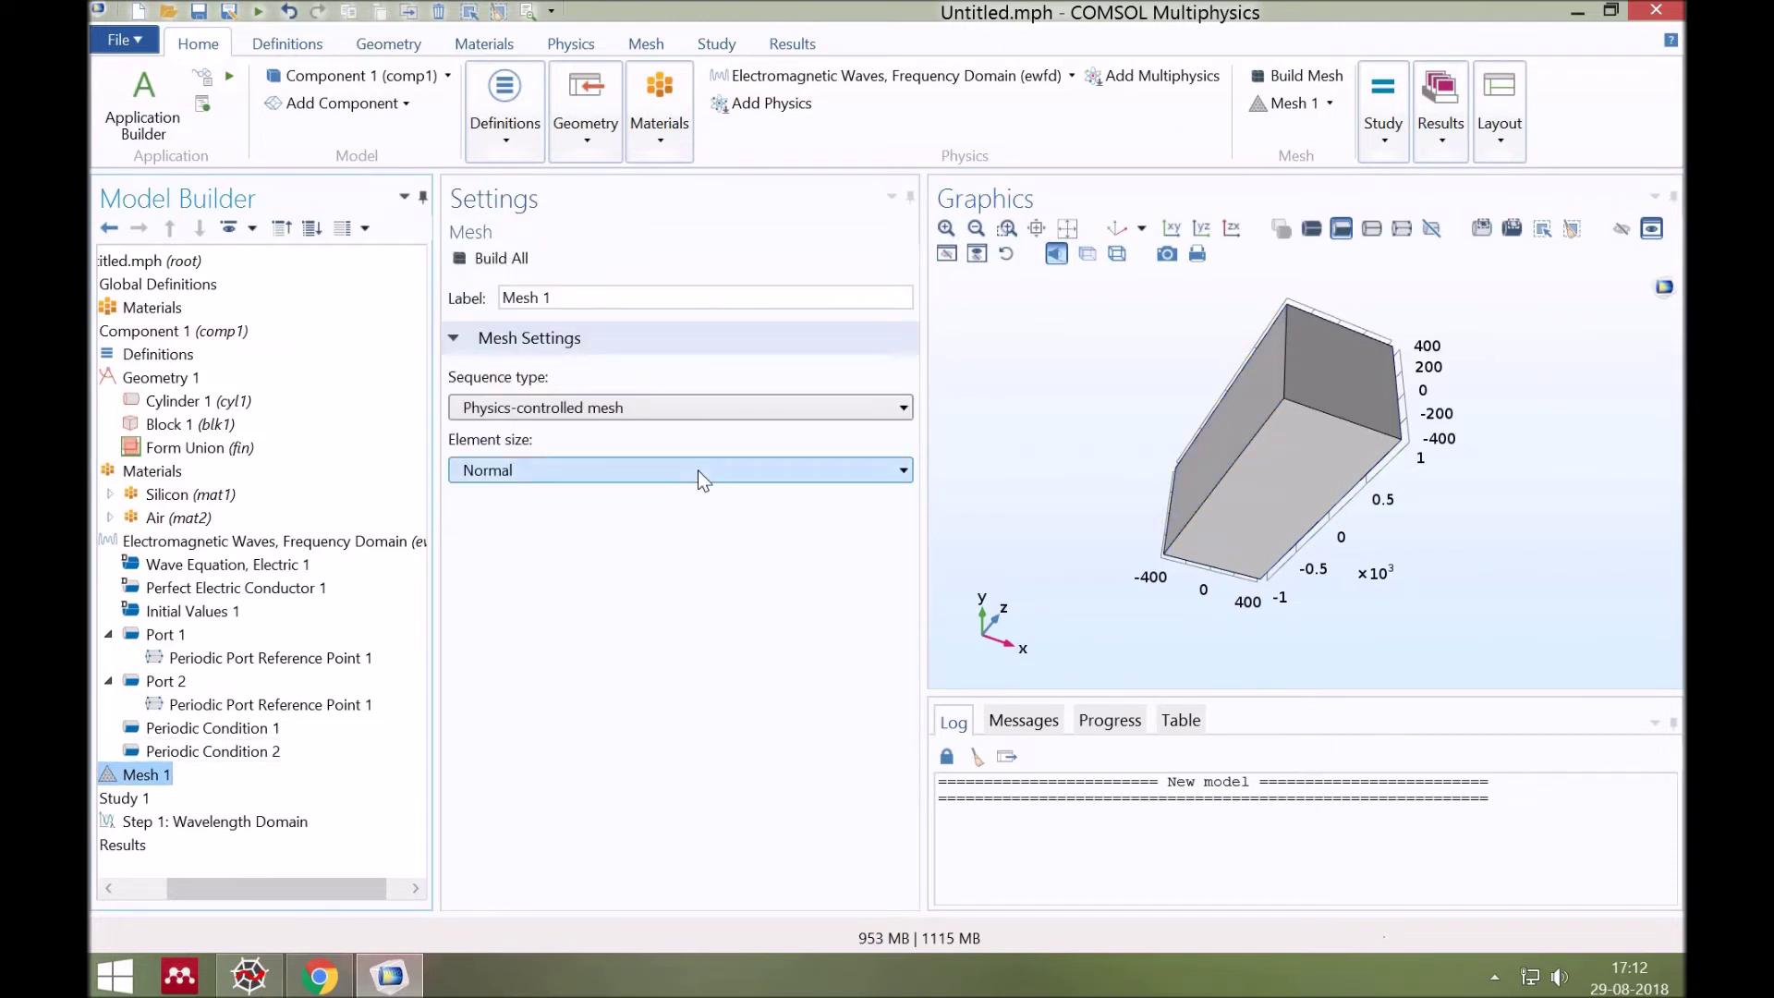
pyautogui.click(699, 473)
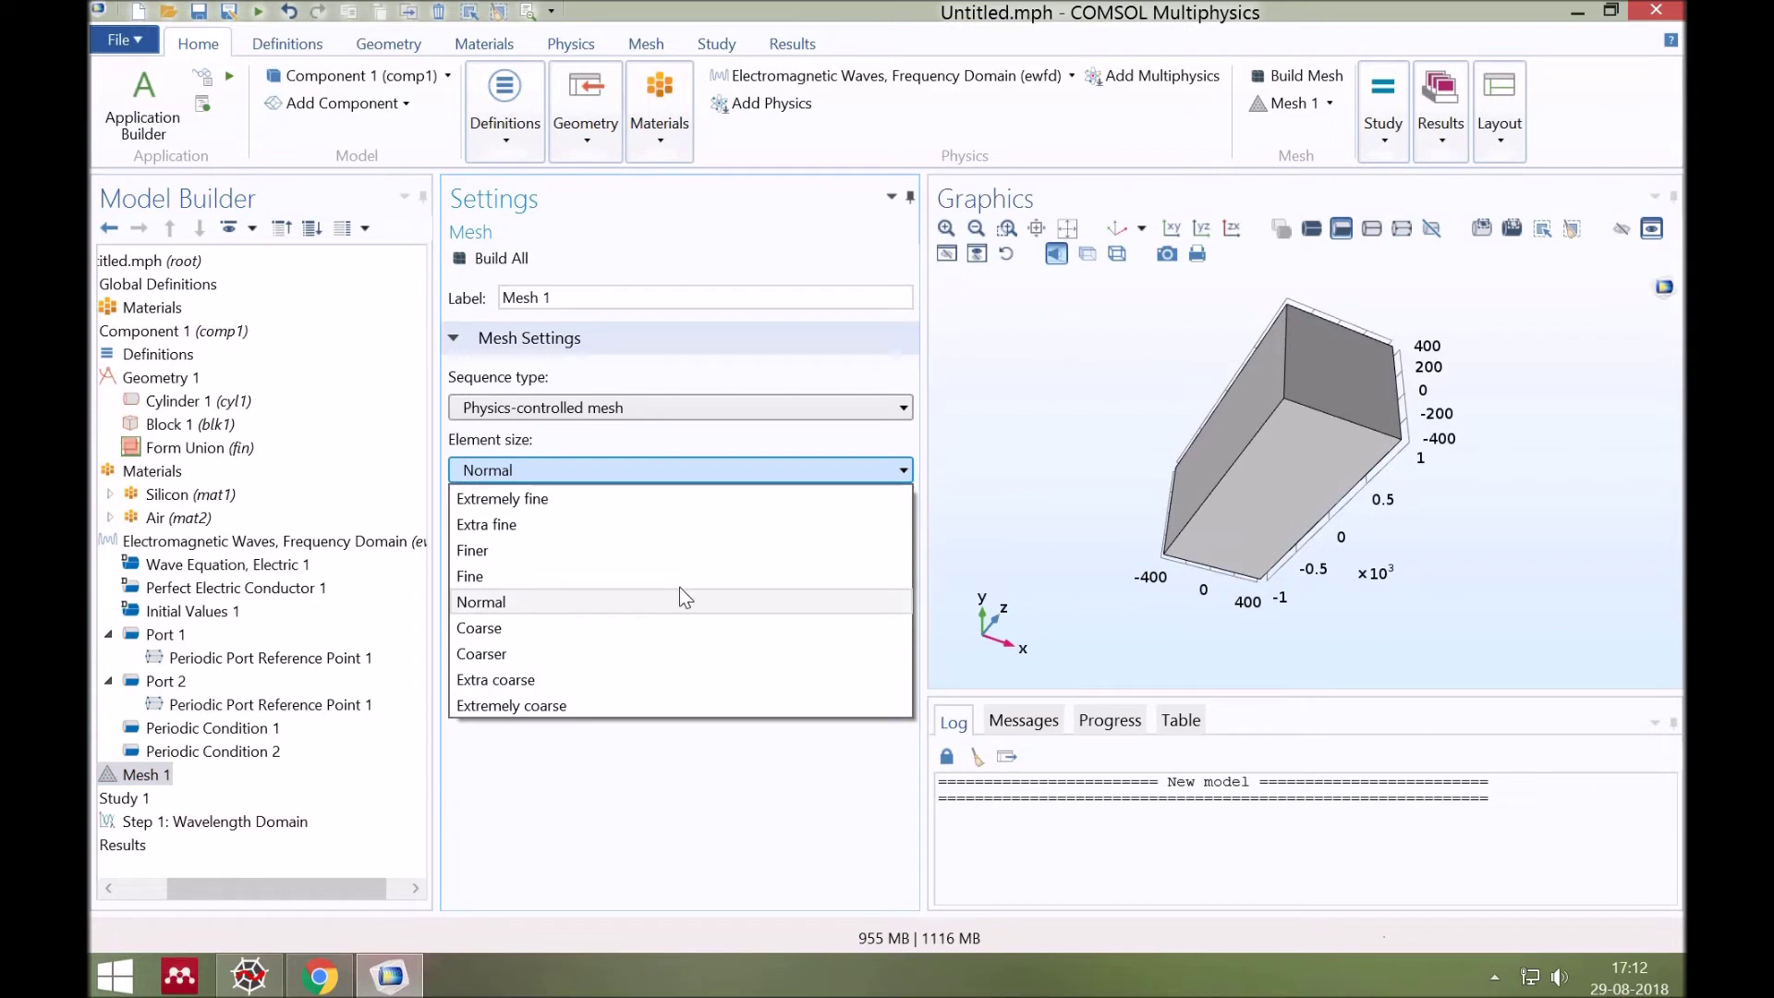
pyautogui.press('Down')
pyautogui.press('Down')
pyautogui.press('Down')
pyautogui.press('Down')
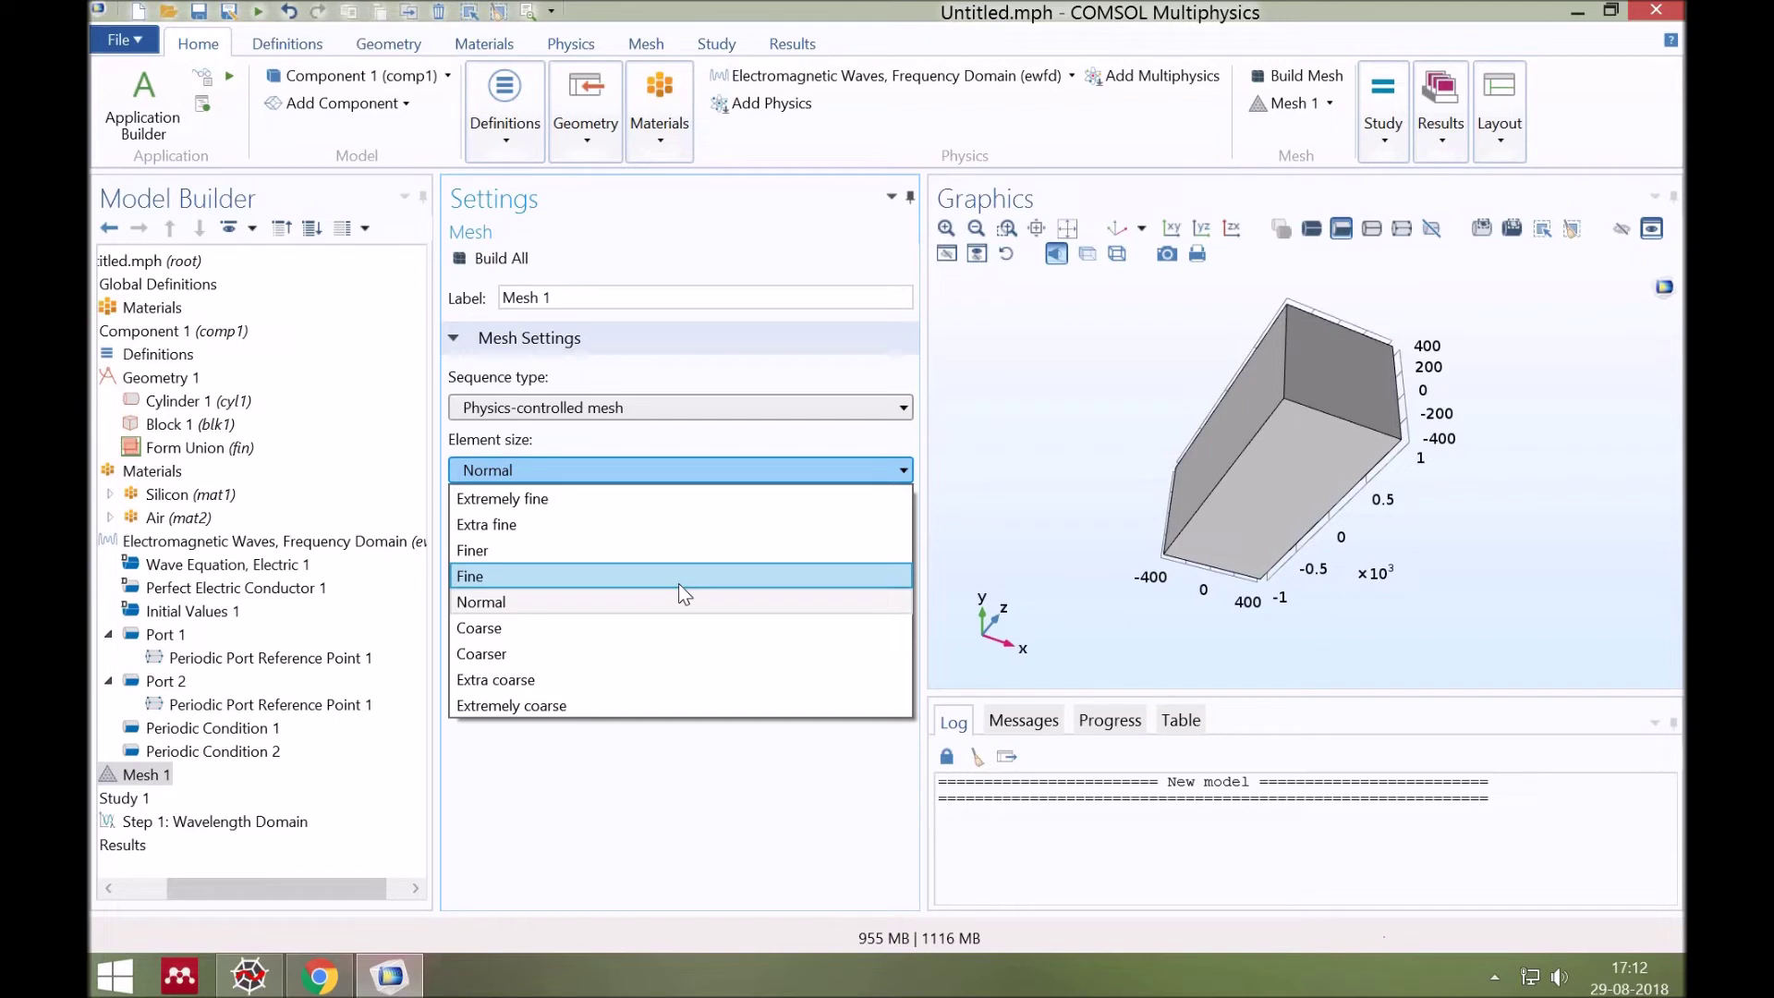
pyautogui.click(678, 584)
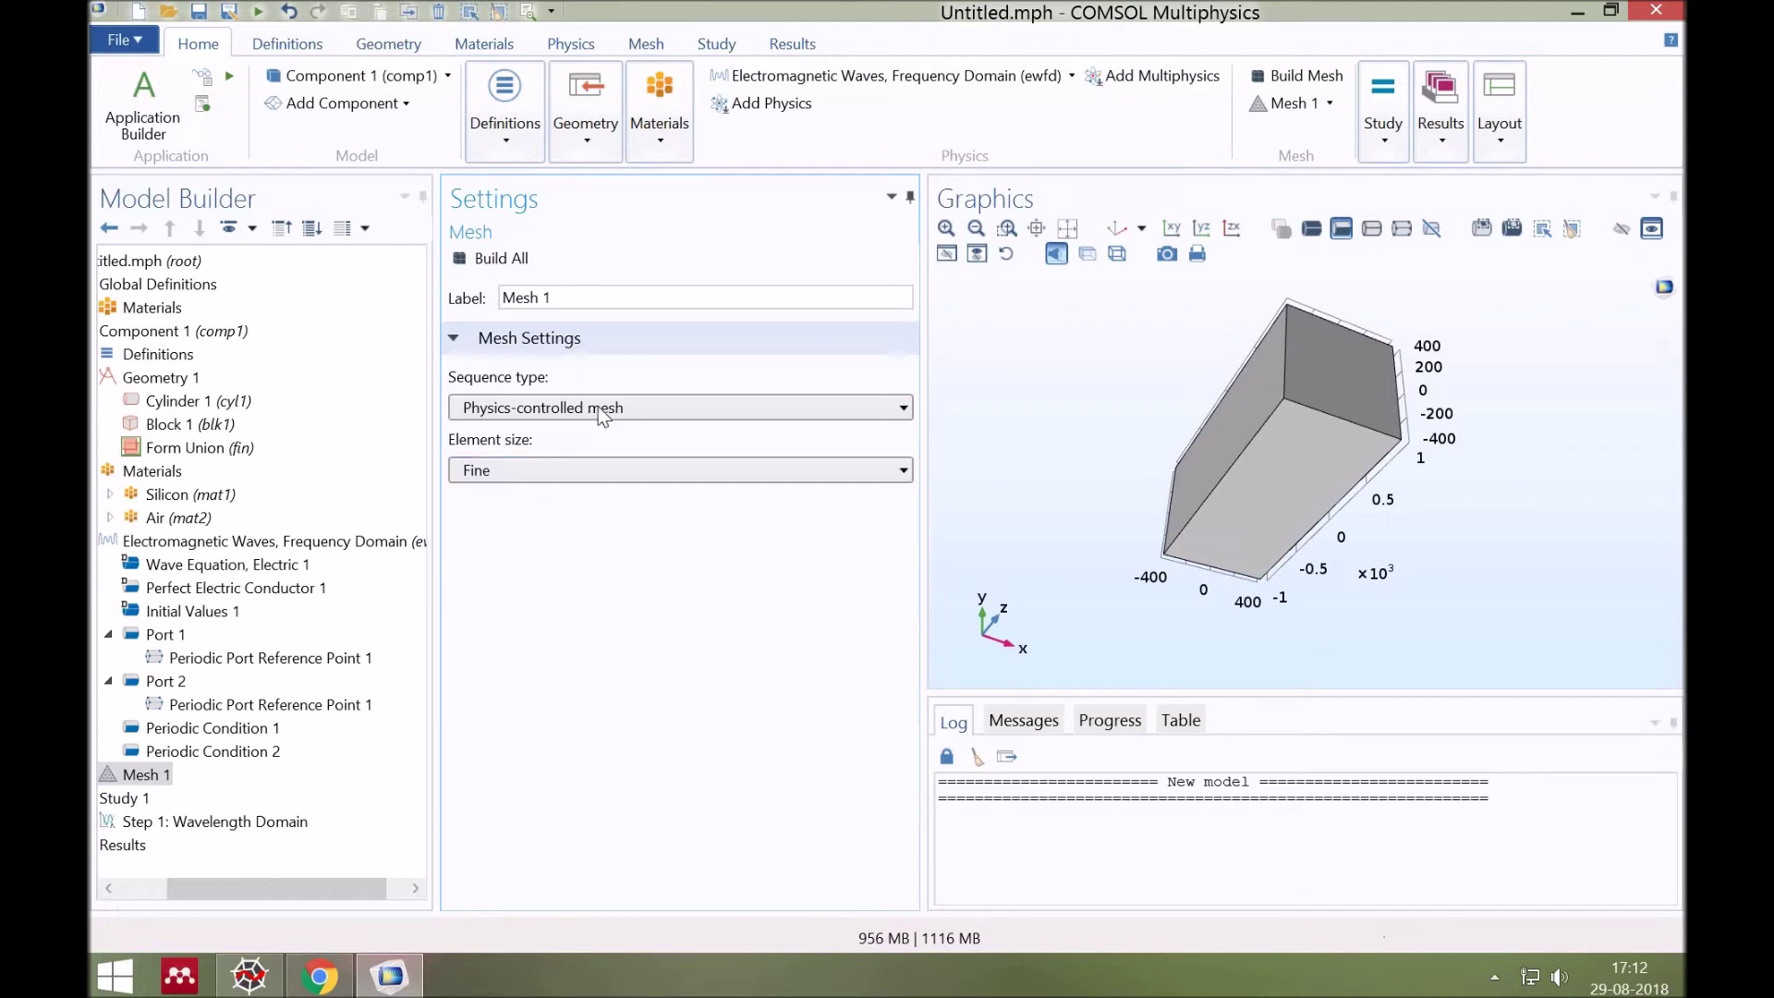
pyautogui.click(513, 266)
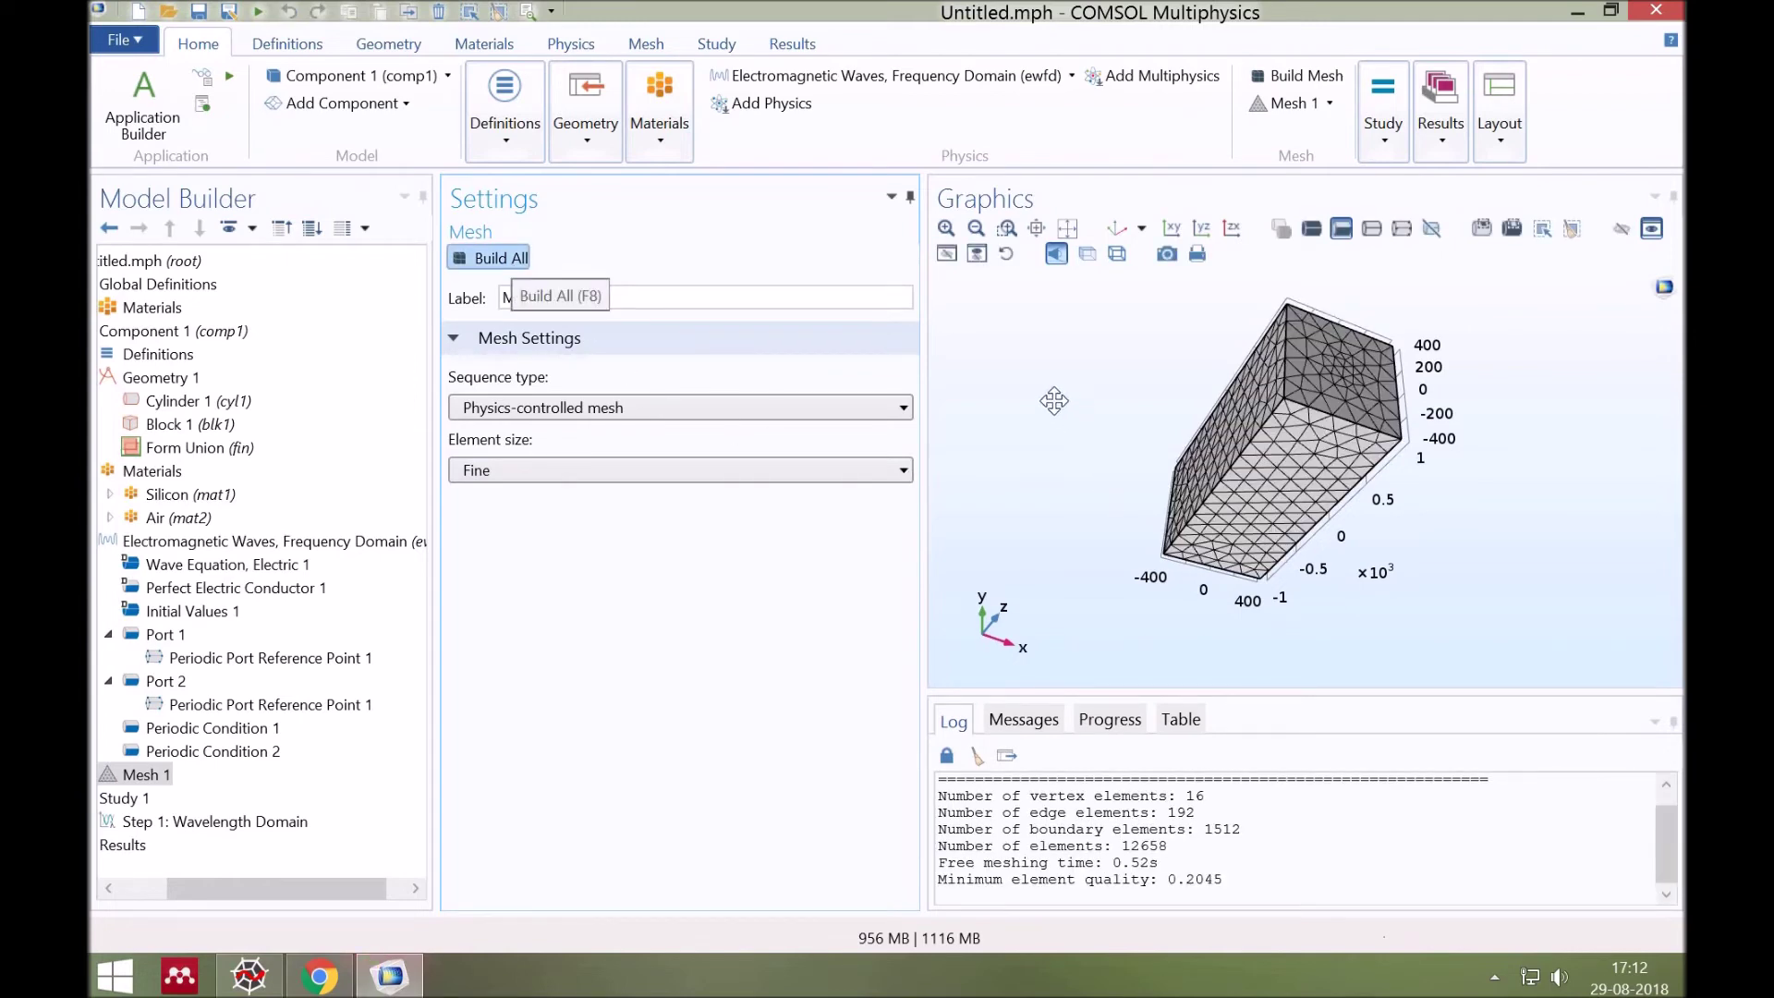
pyautogui.moveTo(1008, 391); pyautogui.dragTo(1099, 462)
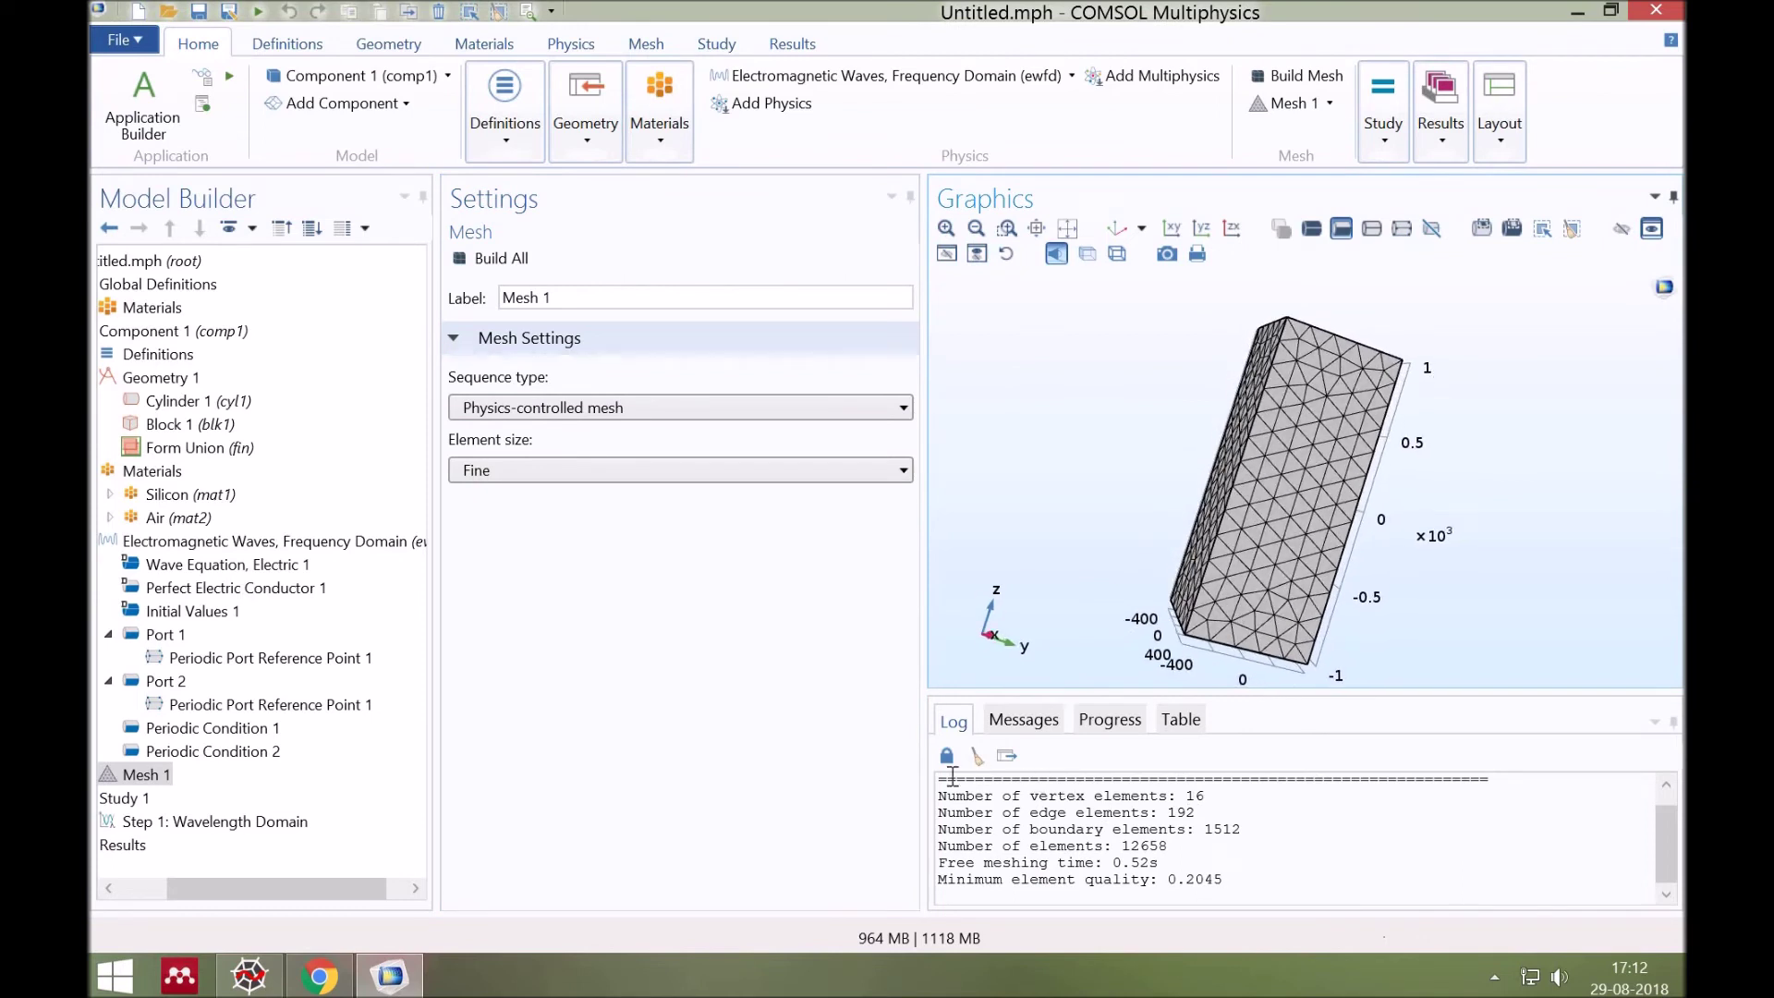
pyautogui.hotkey('ctrl', 'a')
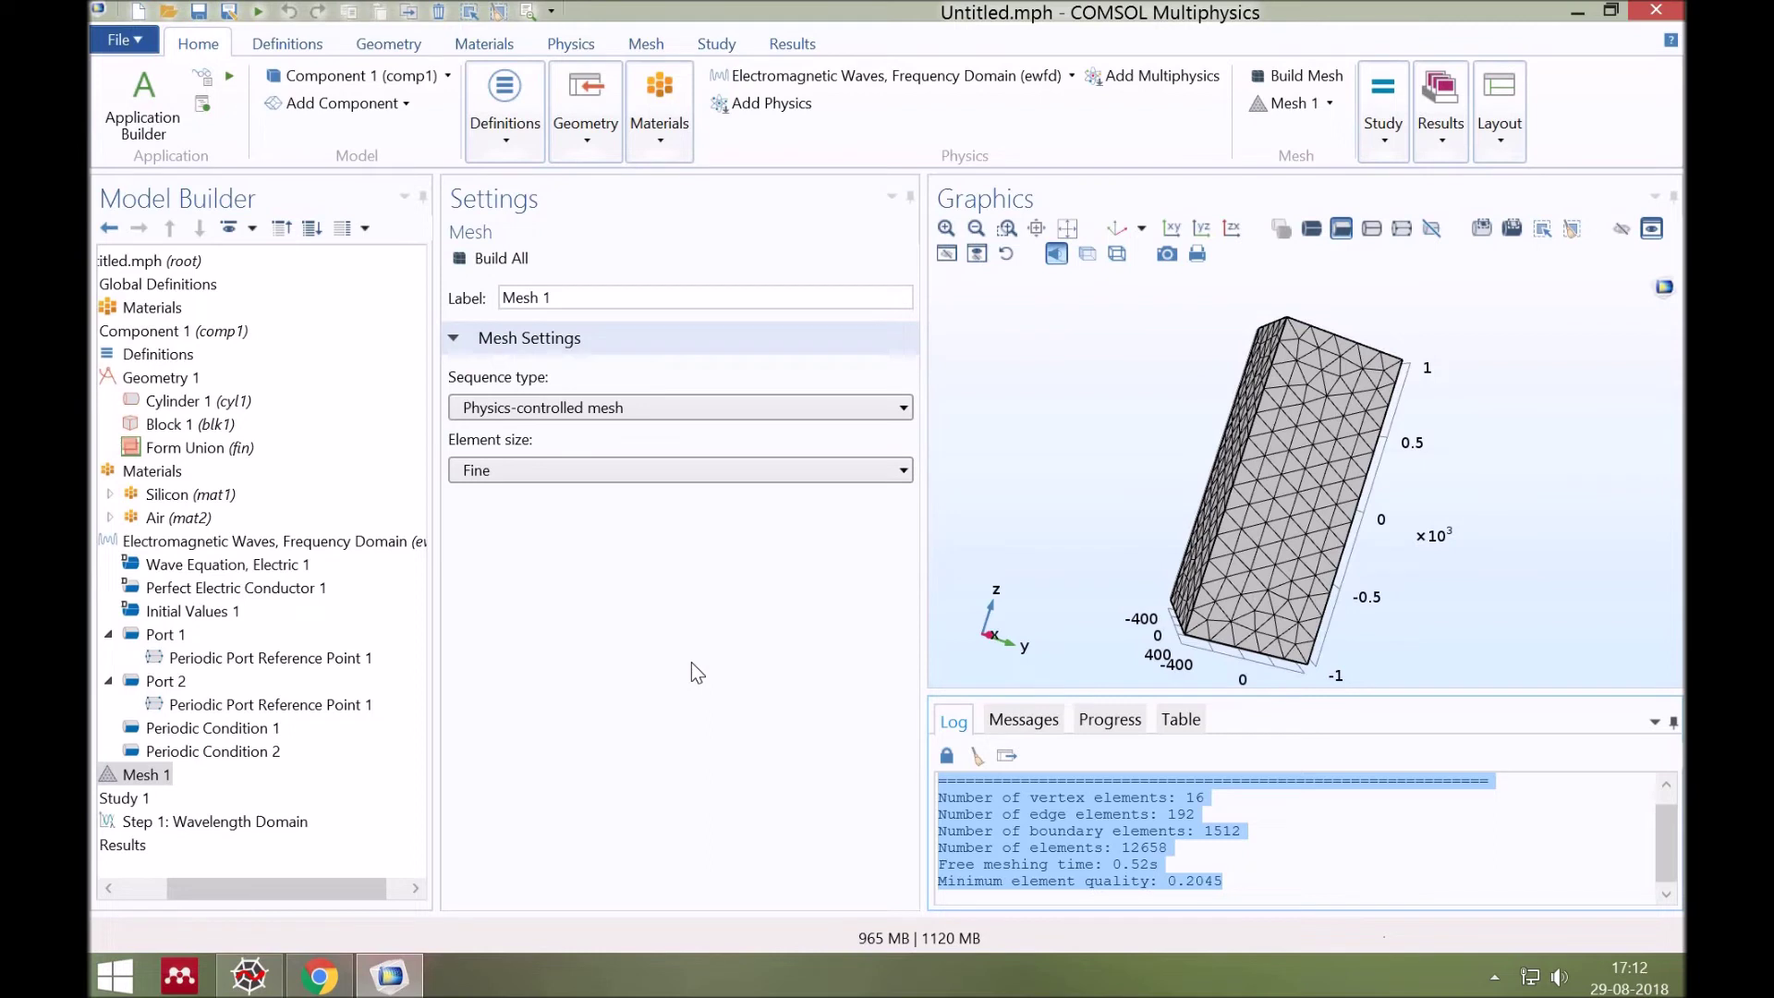
# Step: Set the Wavelength Domain step to 1550 nm and compute the study
pyautogui.click(292, 824)
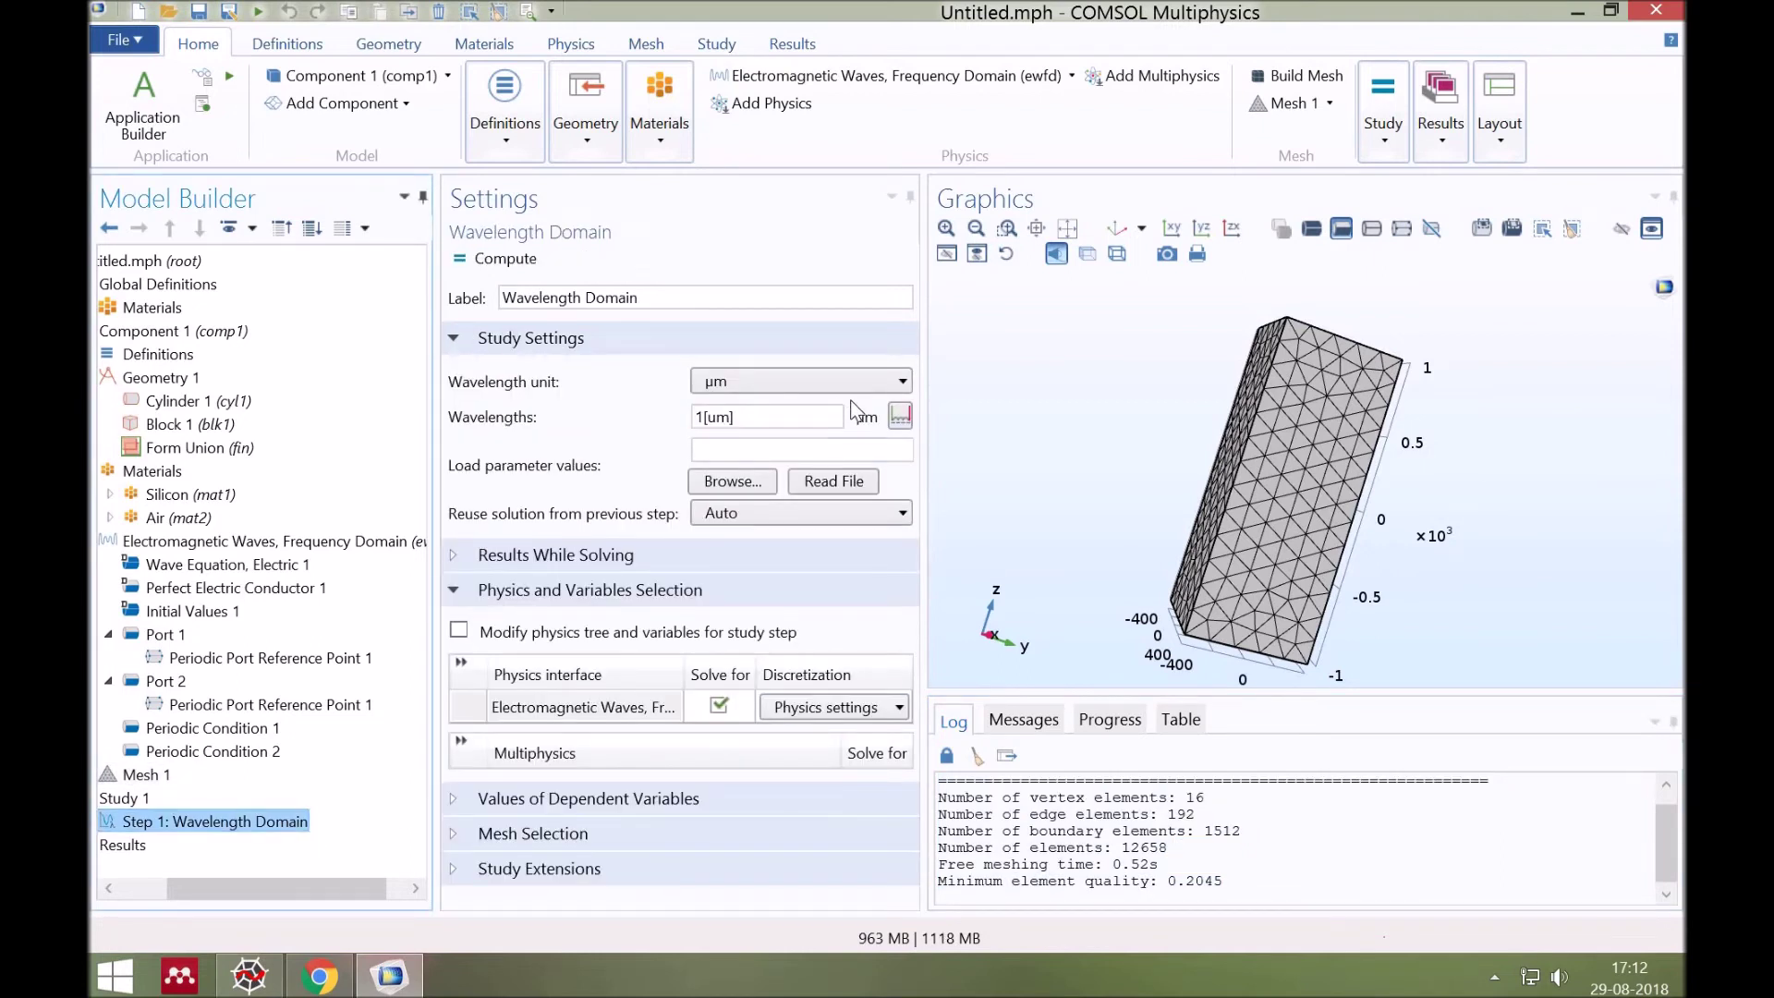
pyautogui.click(849, 382)
pyautogui.press('Up')
pyautogui.press('Up')
pyautogui.press('Up')
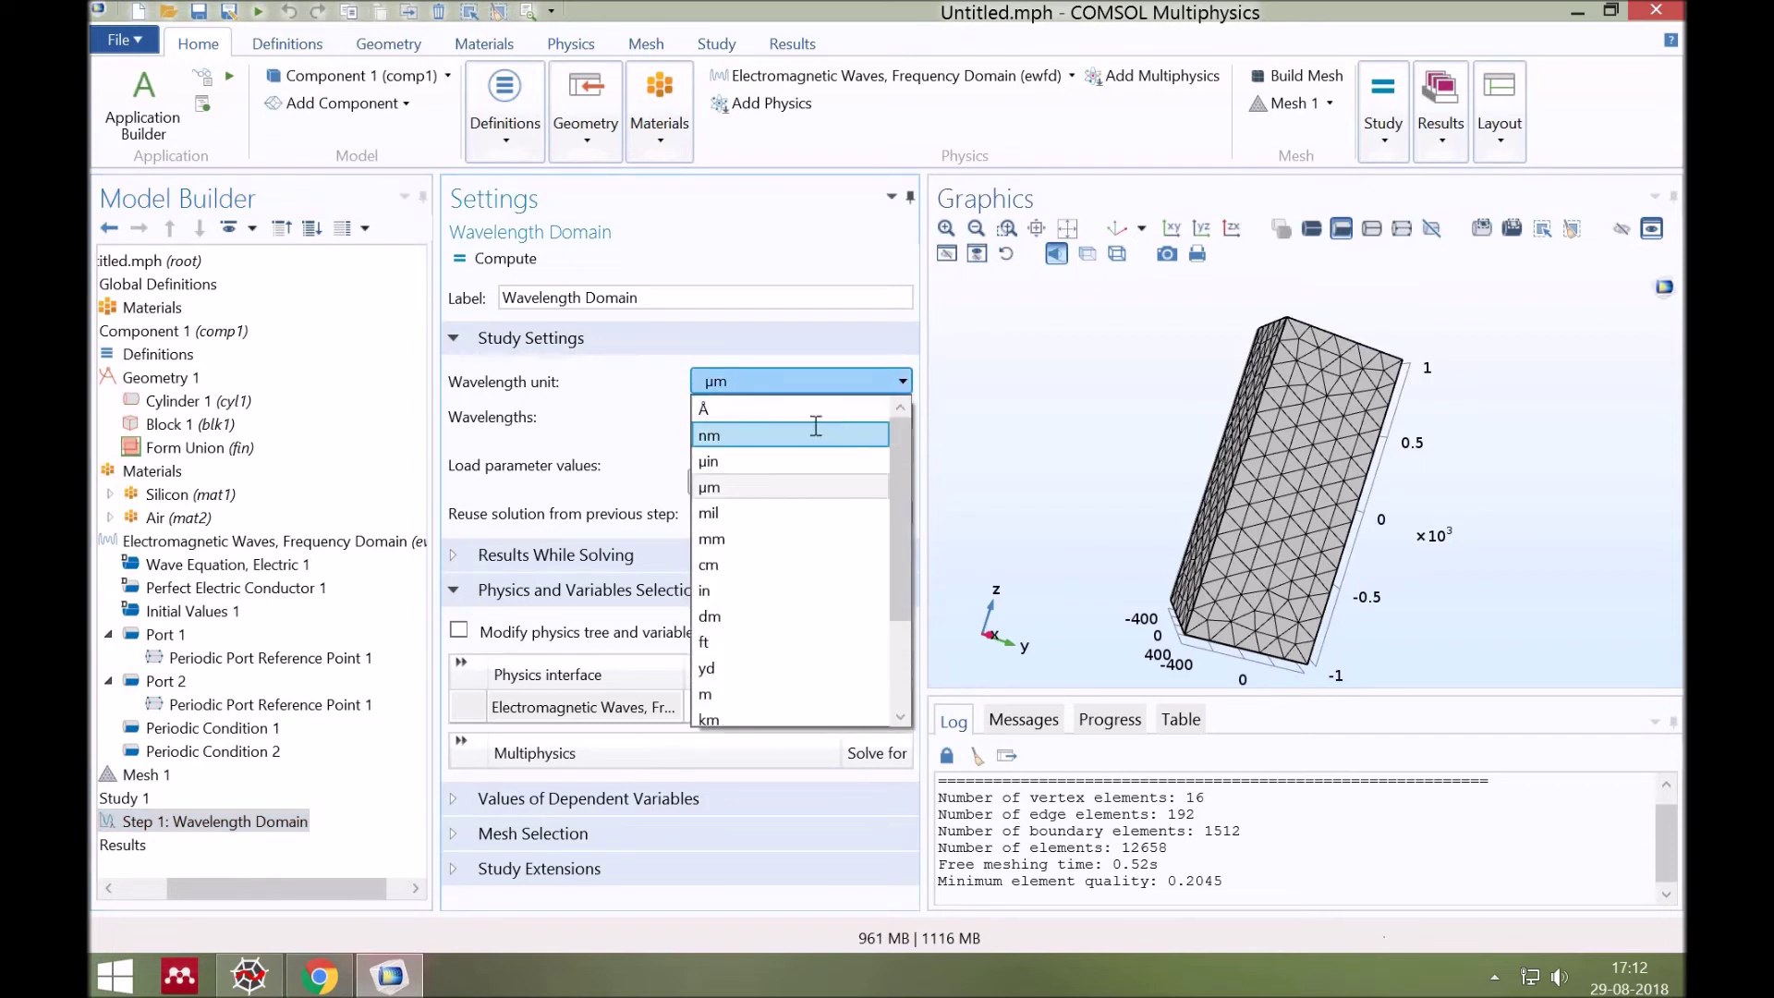
pyautogui.press('Return')
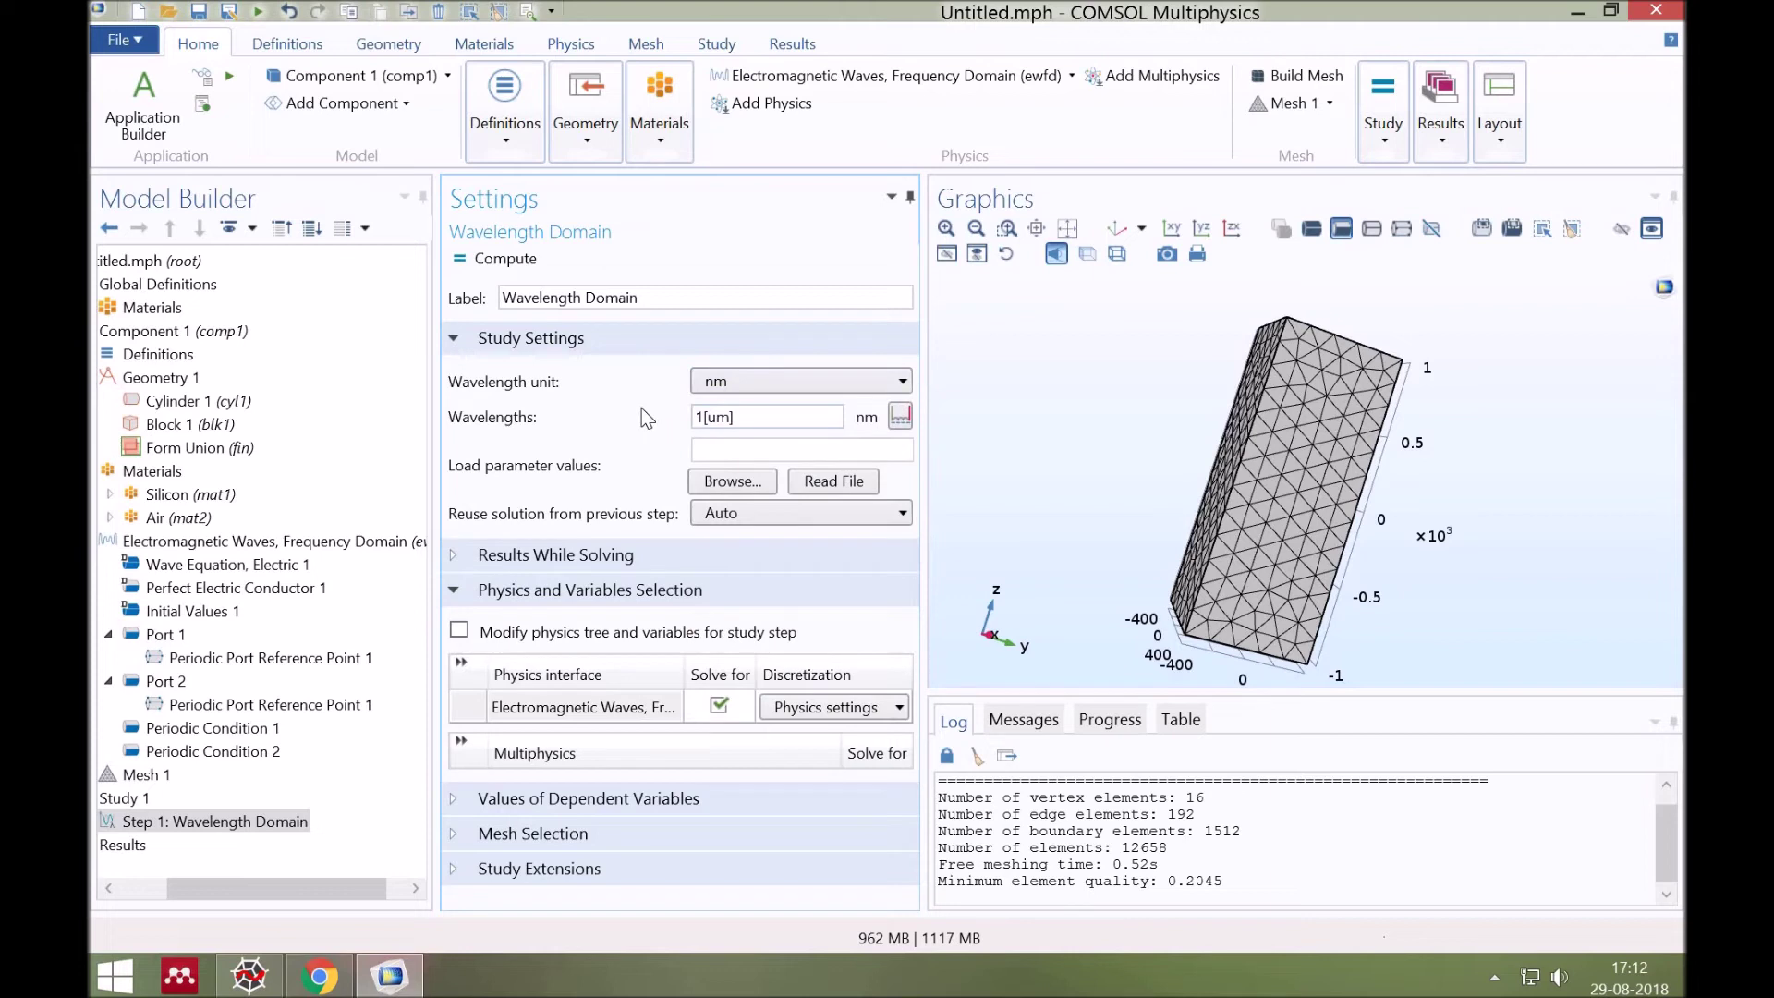
pyautogui.press('Tab')
pyautogui.write('1550')
pyautogui.click(495, 266)
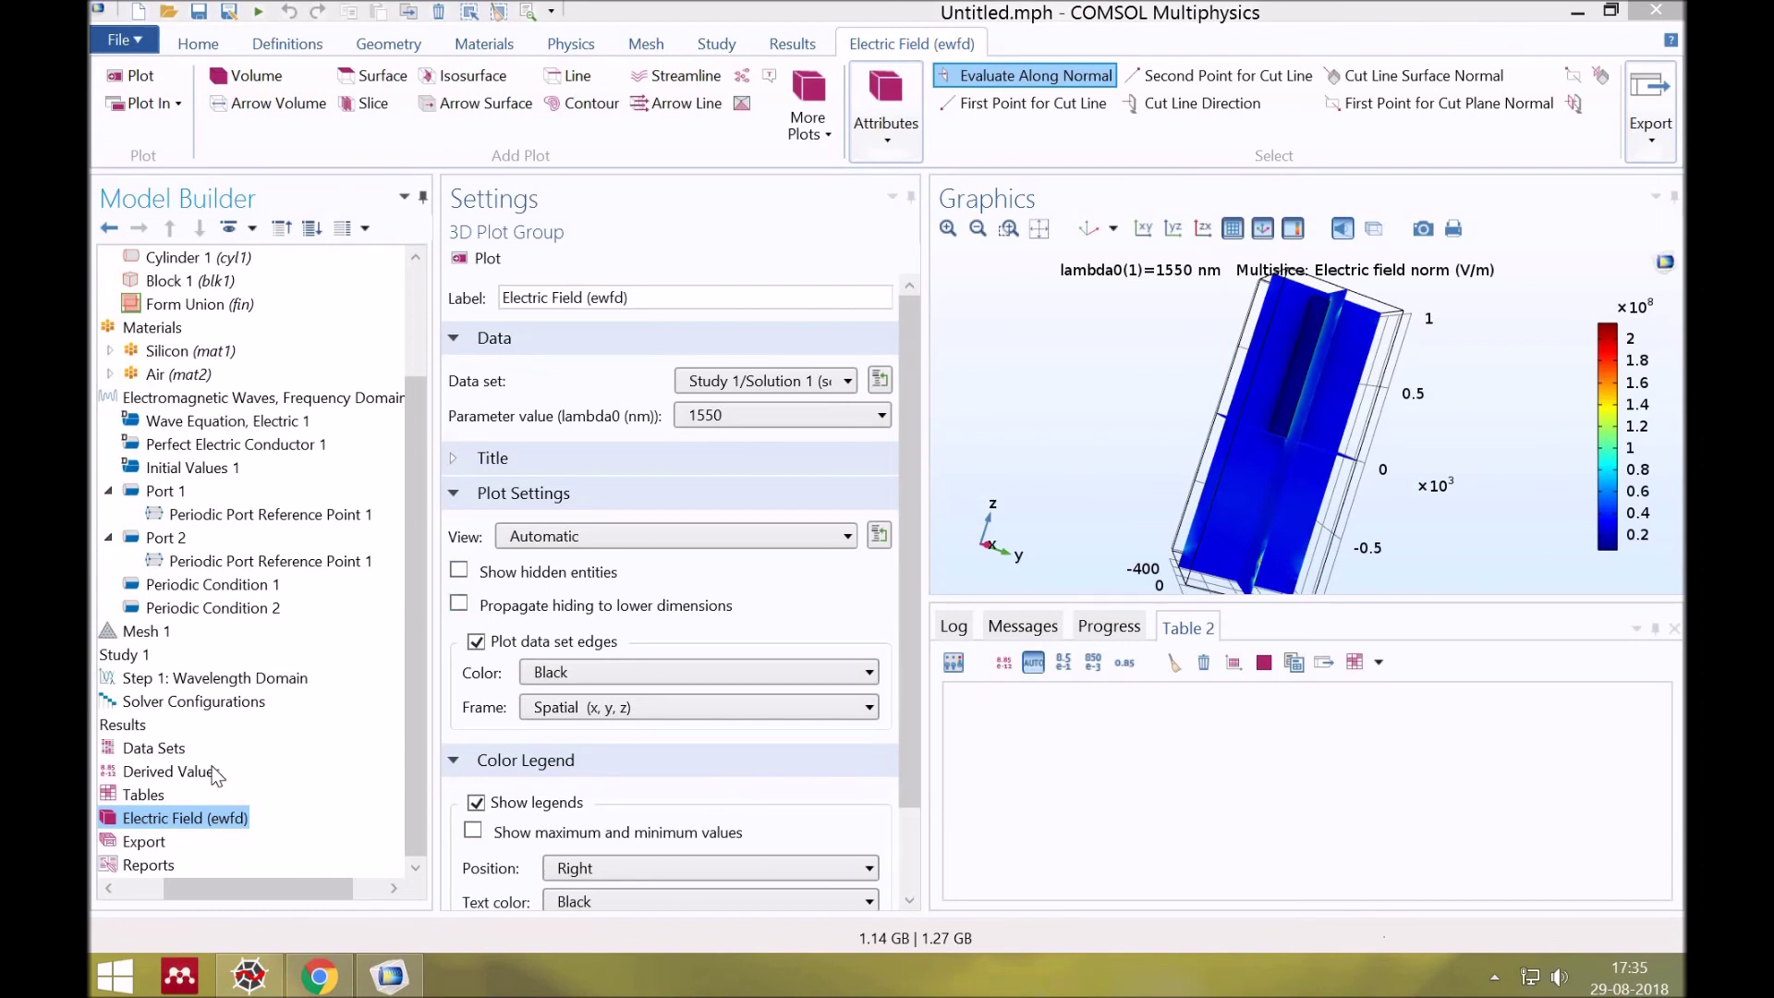
# Step: Add a Global Evaluation node under Derived Values
pyautogui.click(166, 772)
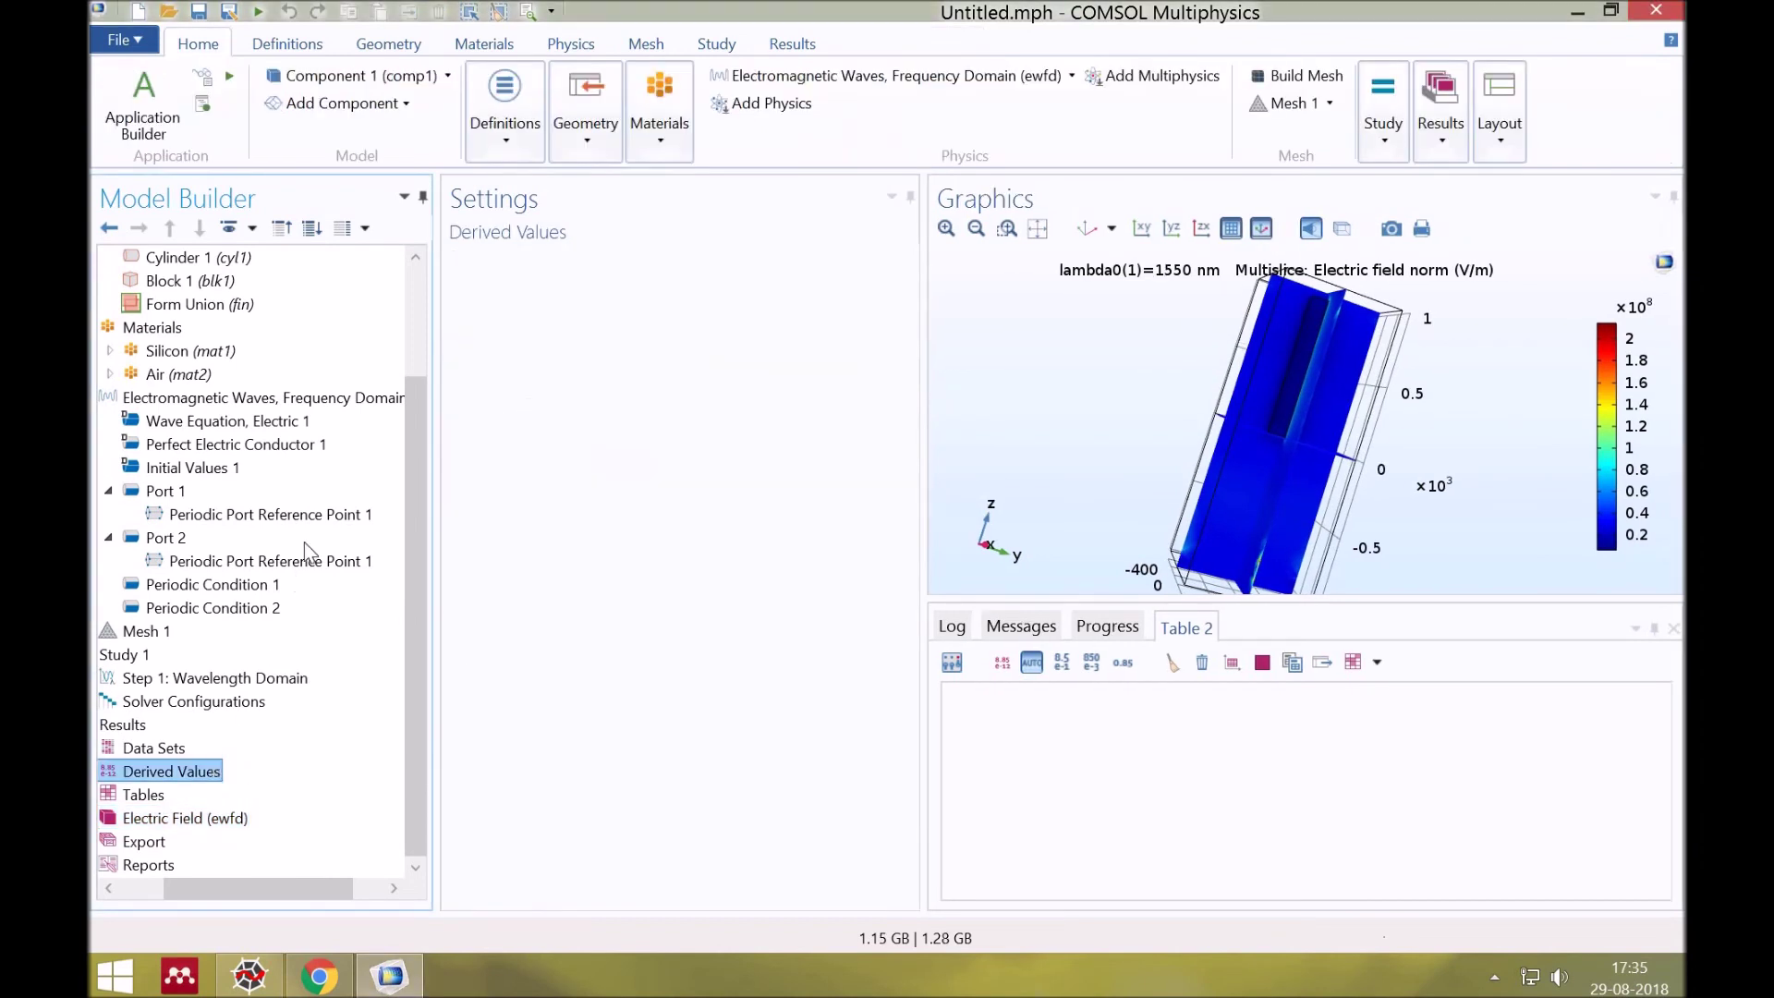
pyautogui.rightClick(214, 771)
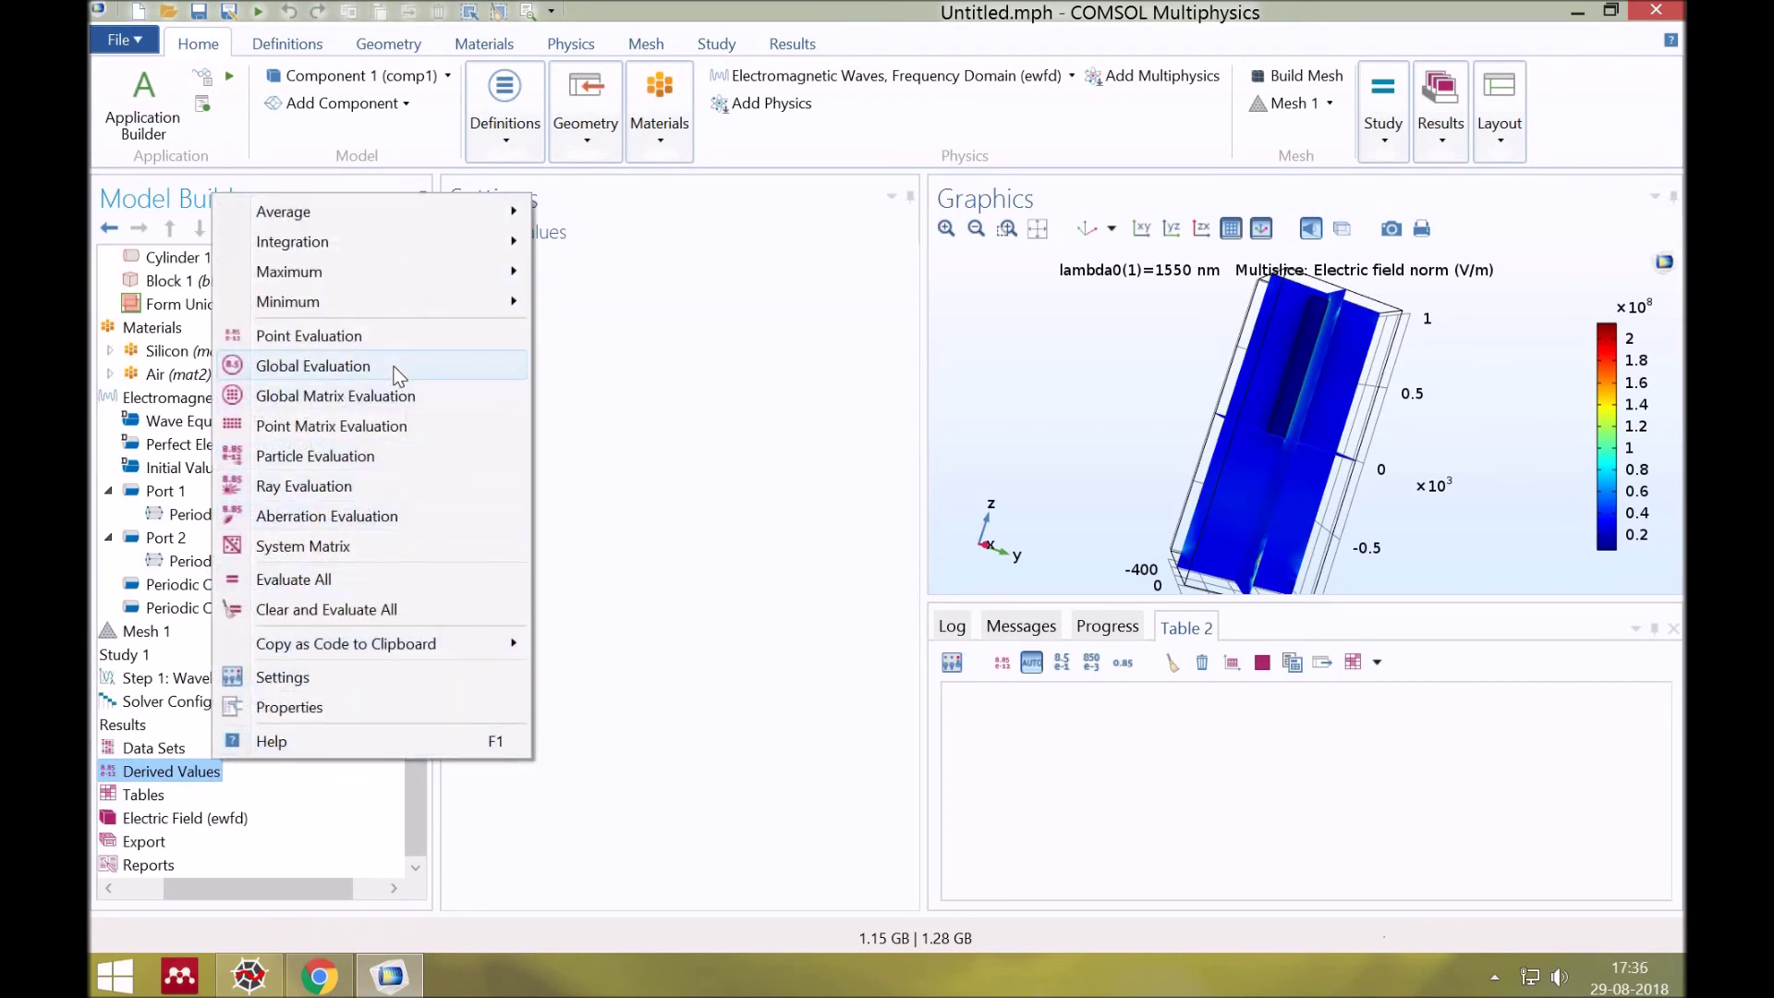
pyautogui.click(399, 368)
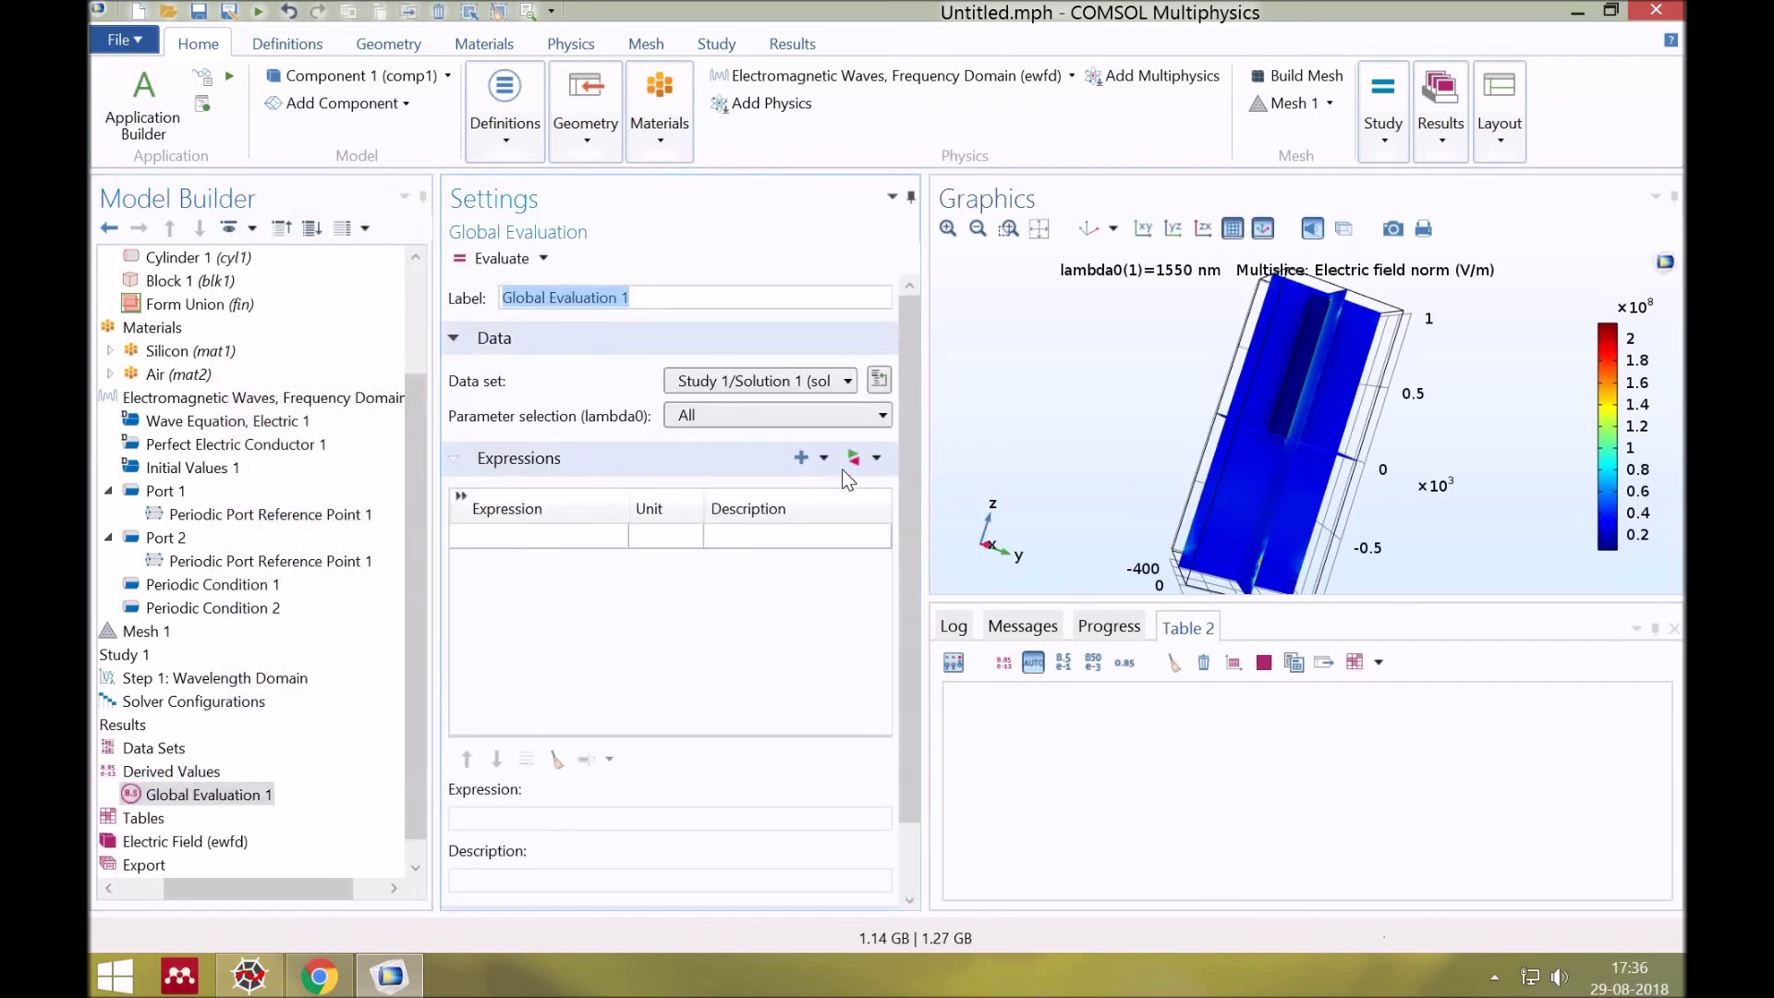
# Step: Set the Global Evaluation expression to ewfd.S21 from Ports > S-parameter
pyautogui.click(852, 458)
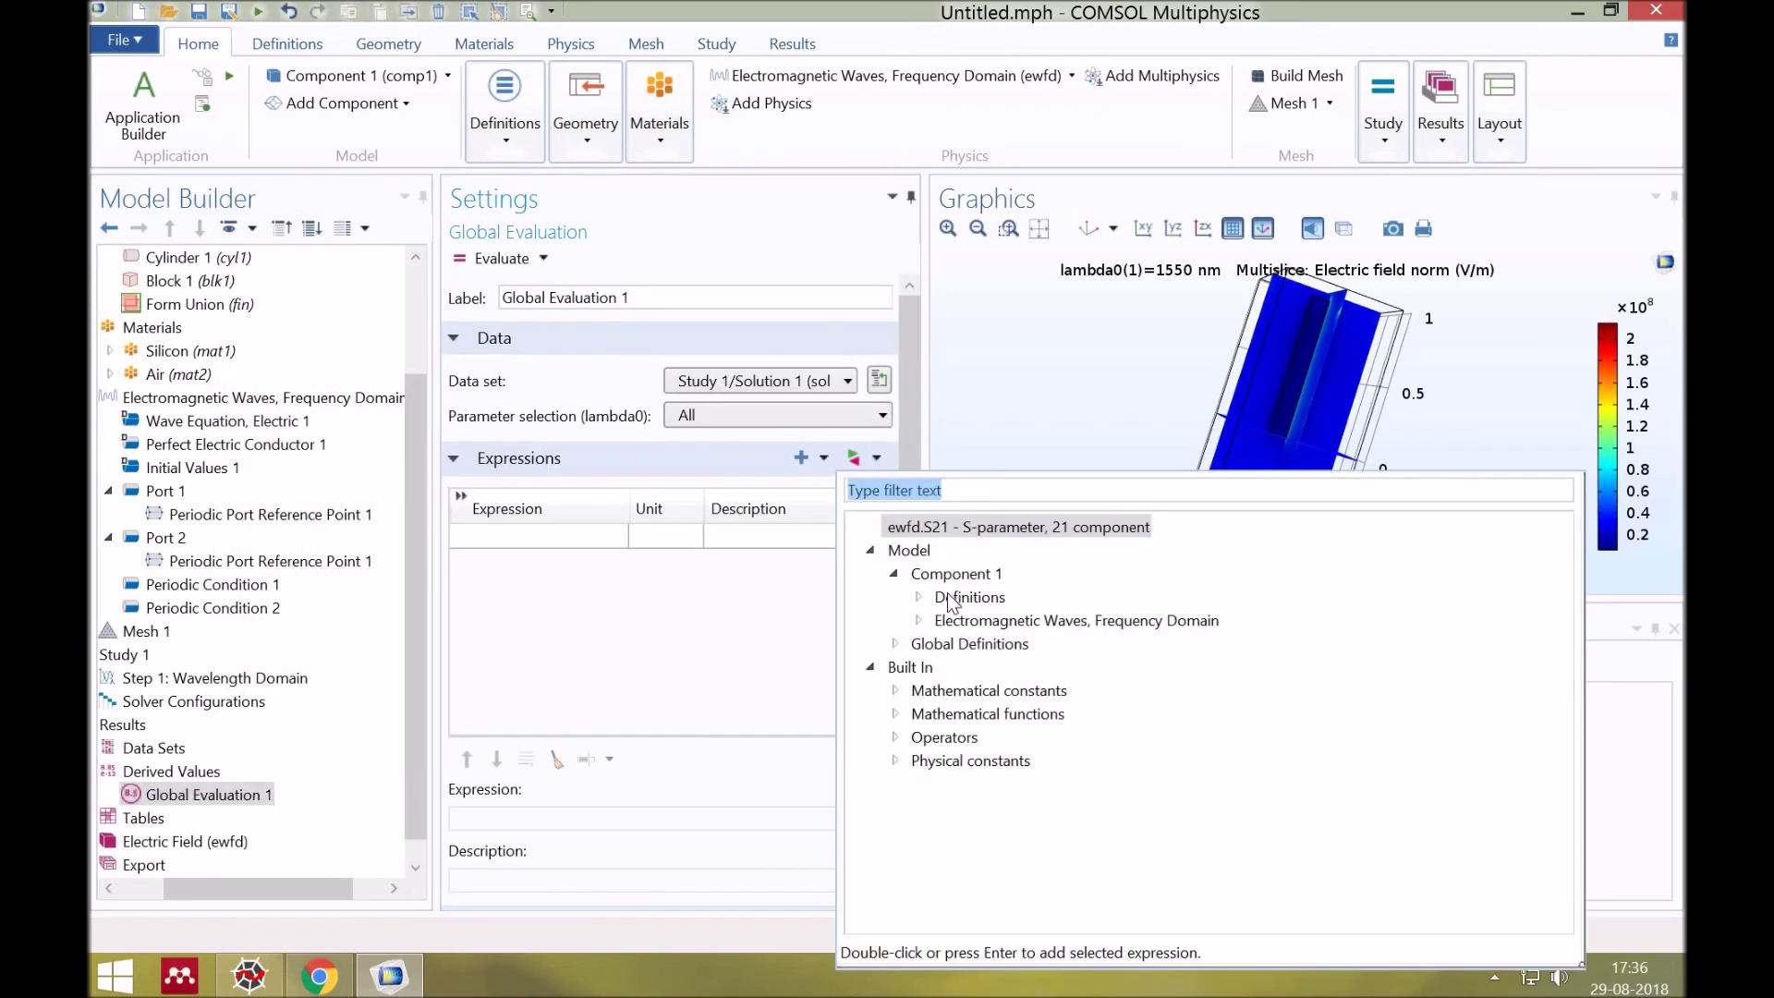
pyautogui.press('Down')
pyautogui.press('Down')
pyautogui.press('Down')
pyautogui.press('Right')
pyautogui.press('Down')
pyautogui.press('Down')
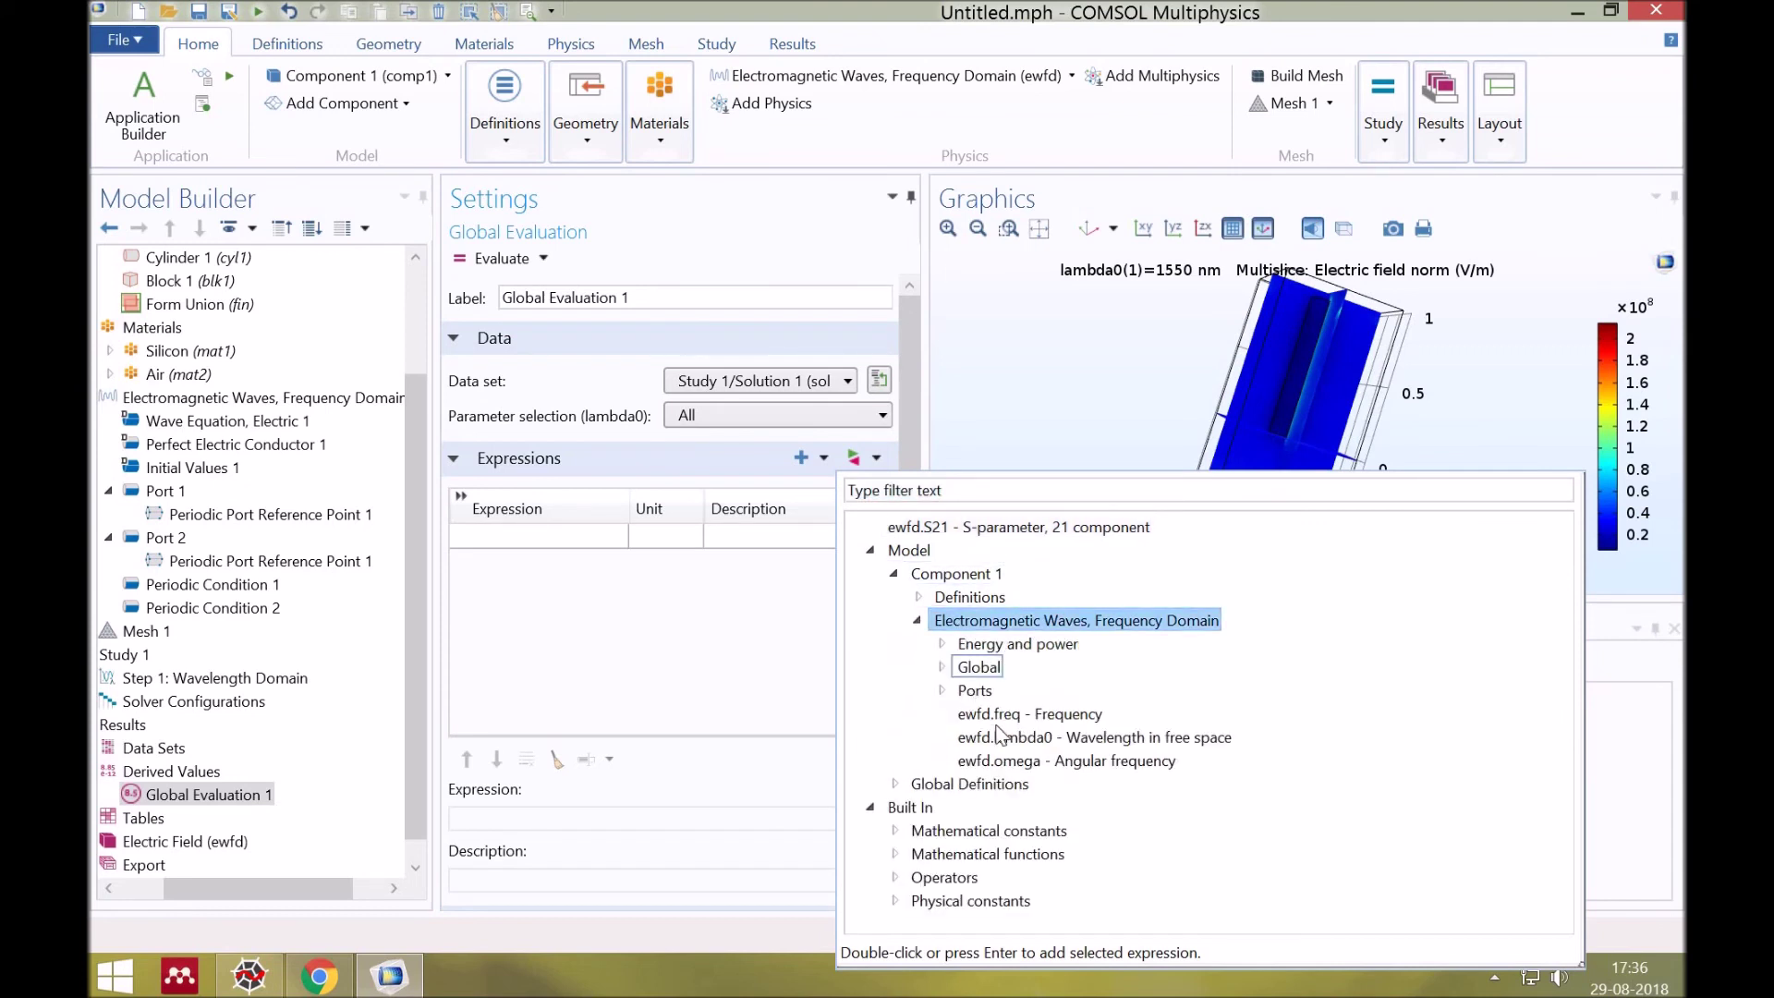
pyautogui.press('Down')
pyautogui.press('Right')
pyautogui.press('Down')
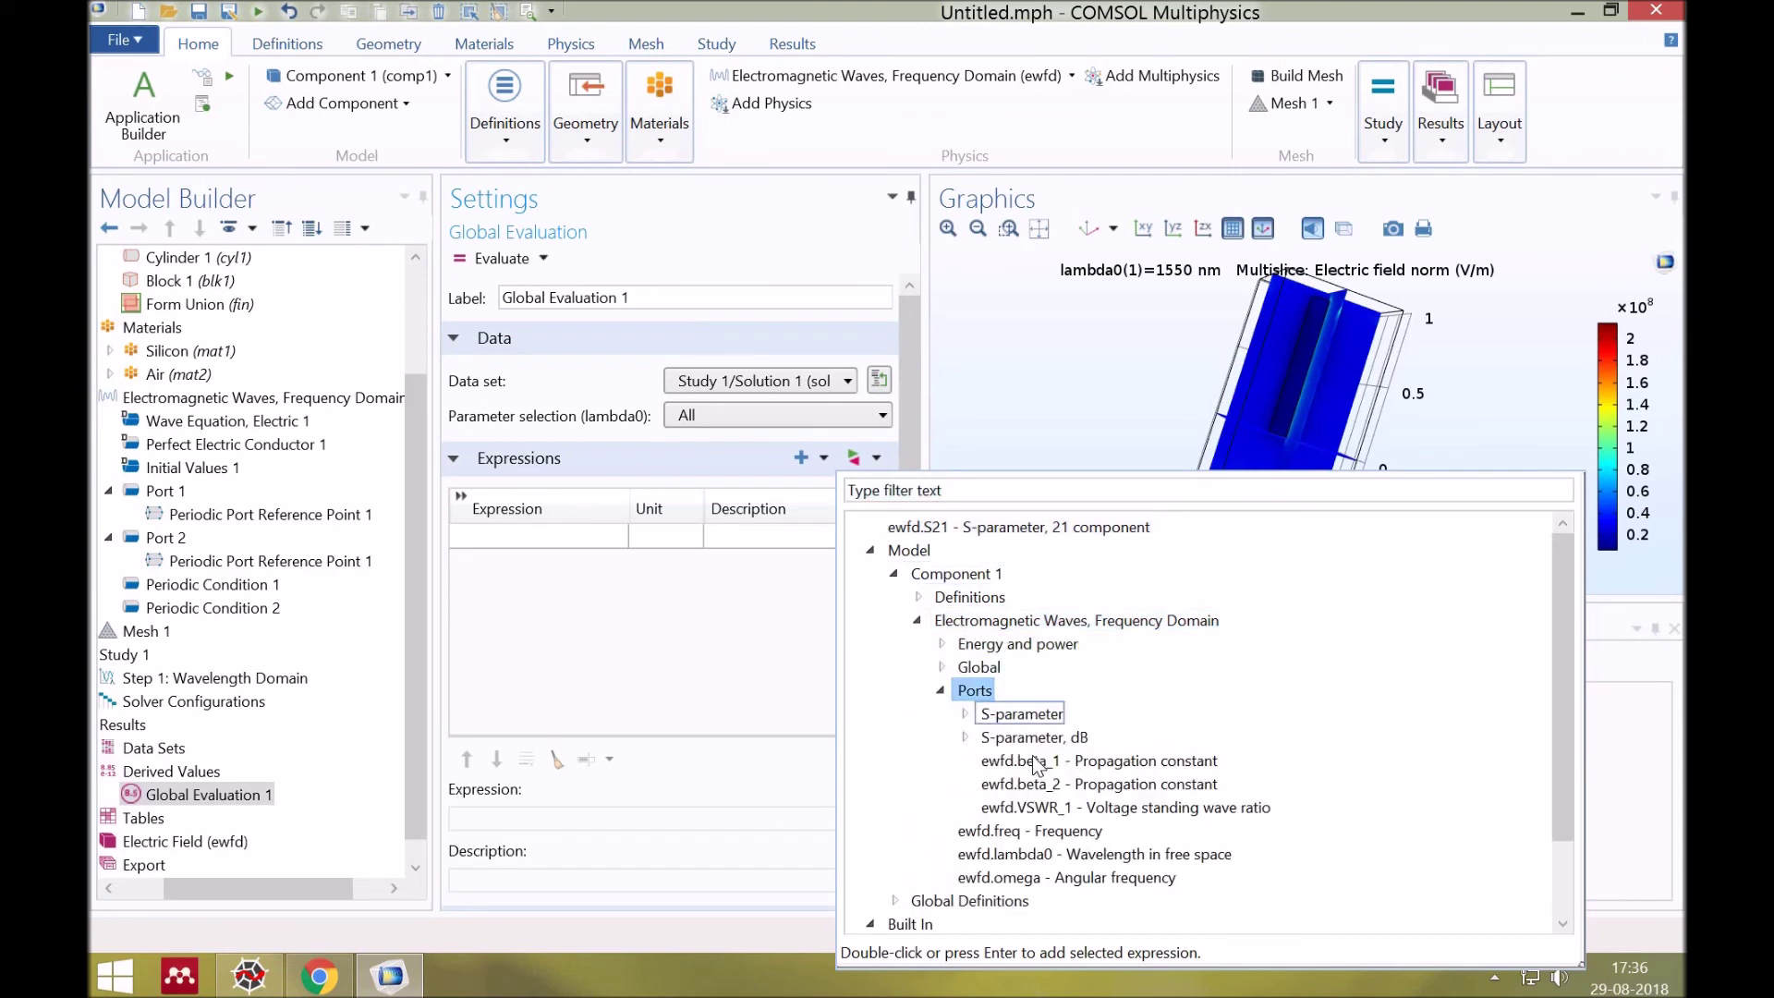
pyautogui.press('Right')
pyautogui.press('Down')
pyautogui.press('Down')
pyautogui.press('Return')
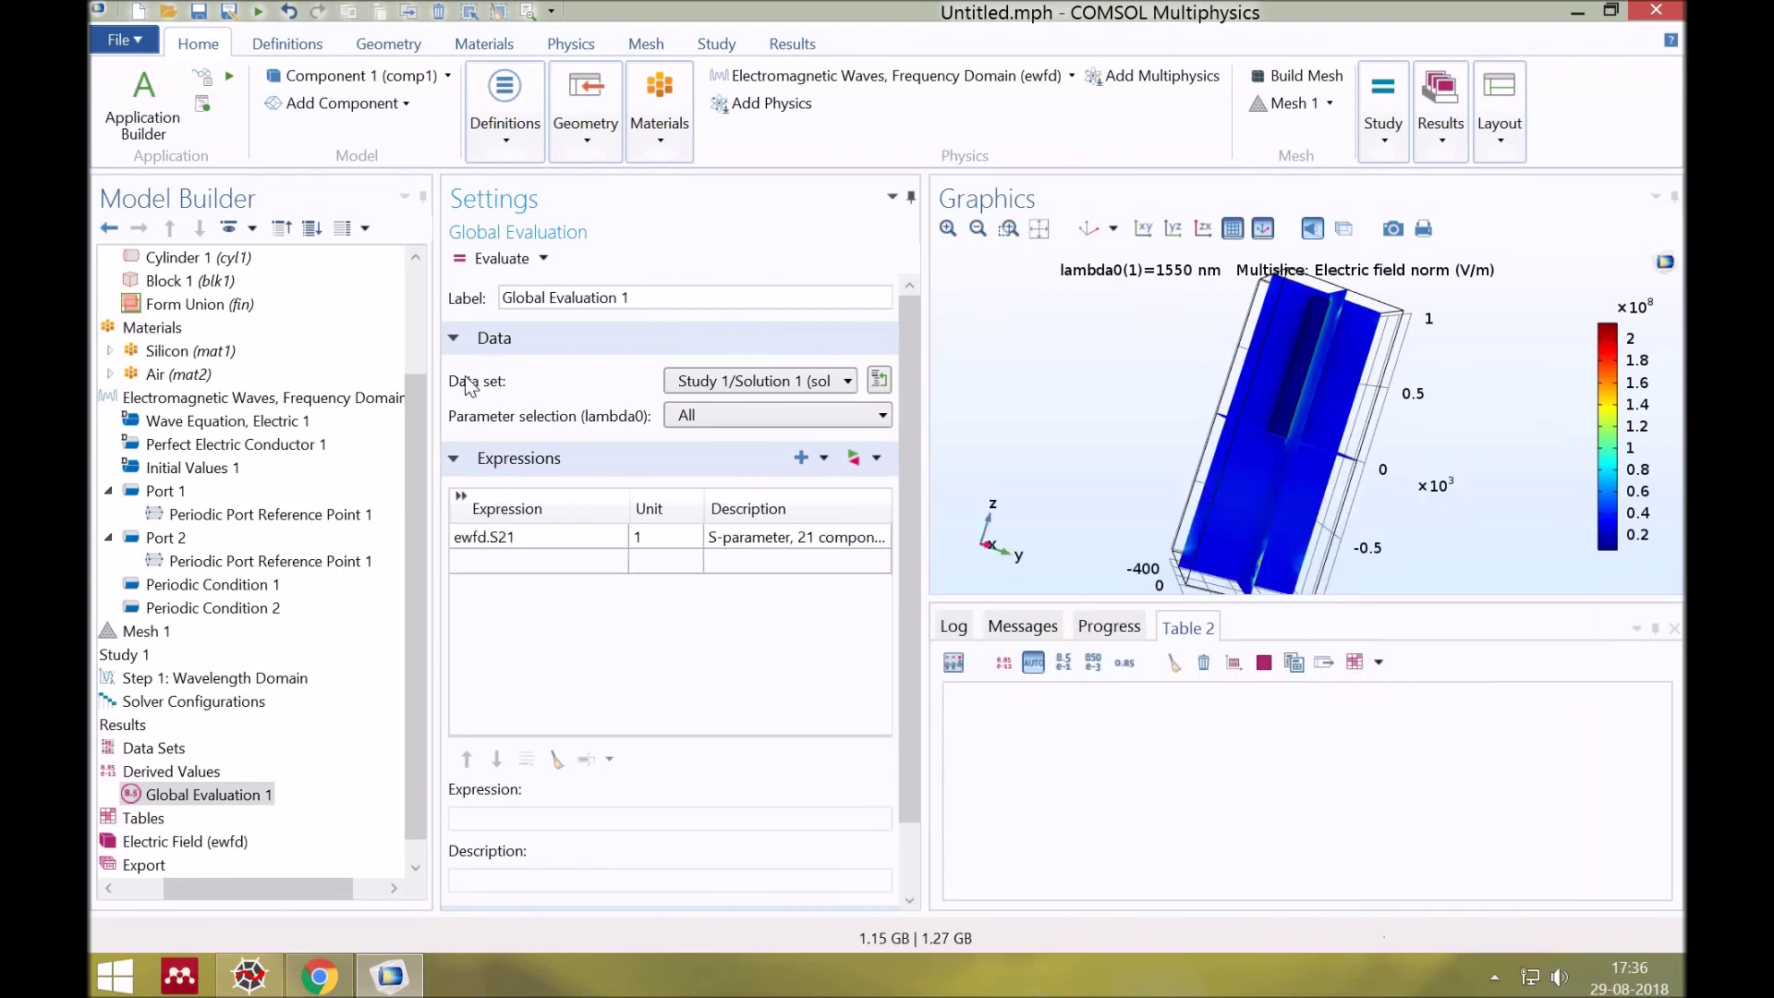
# Step: Evaluate S21 and abs(ewfd.S21) into Table 3, showing a magnitude of 0.99870
pyautogui.click(496, 260)
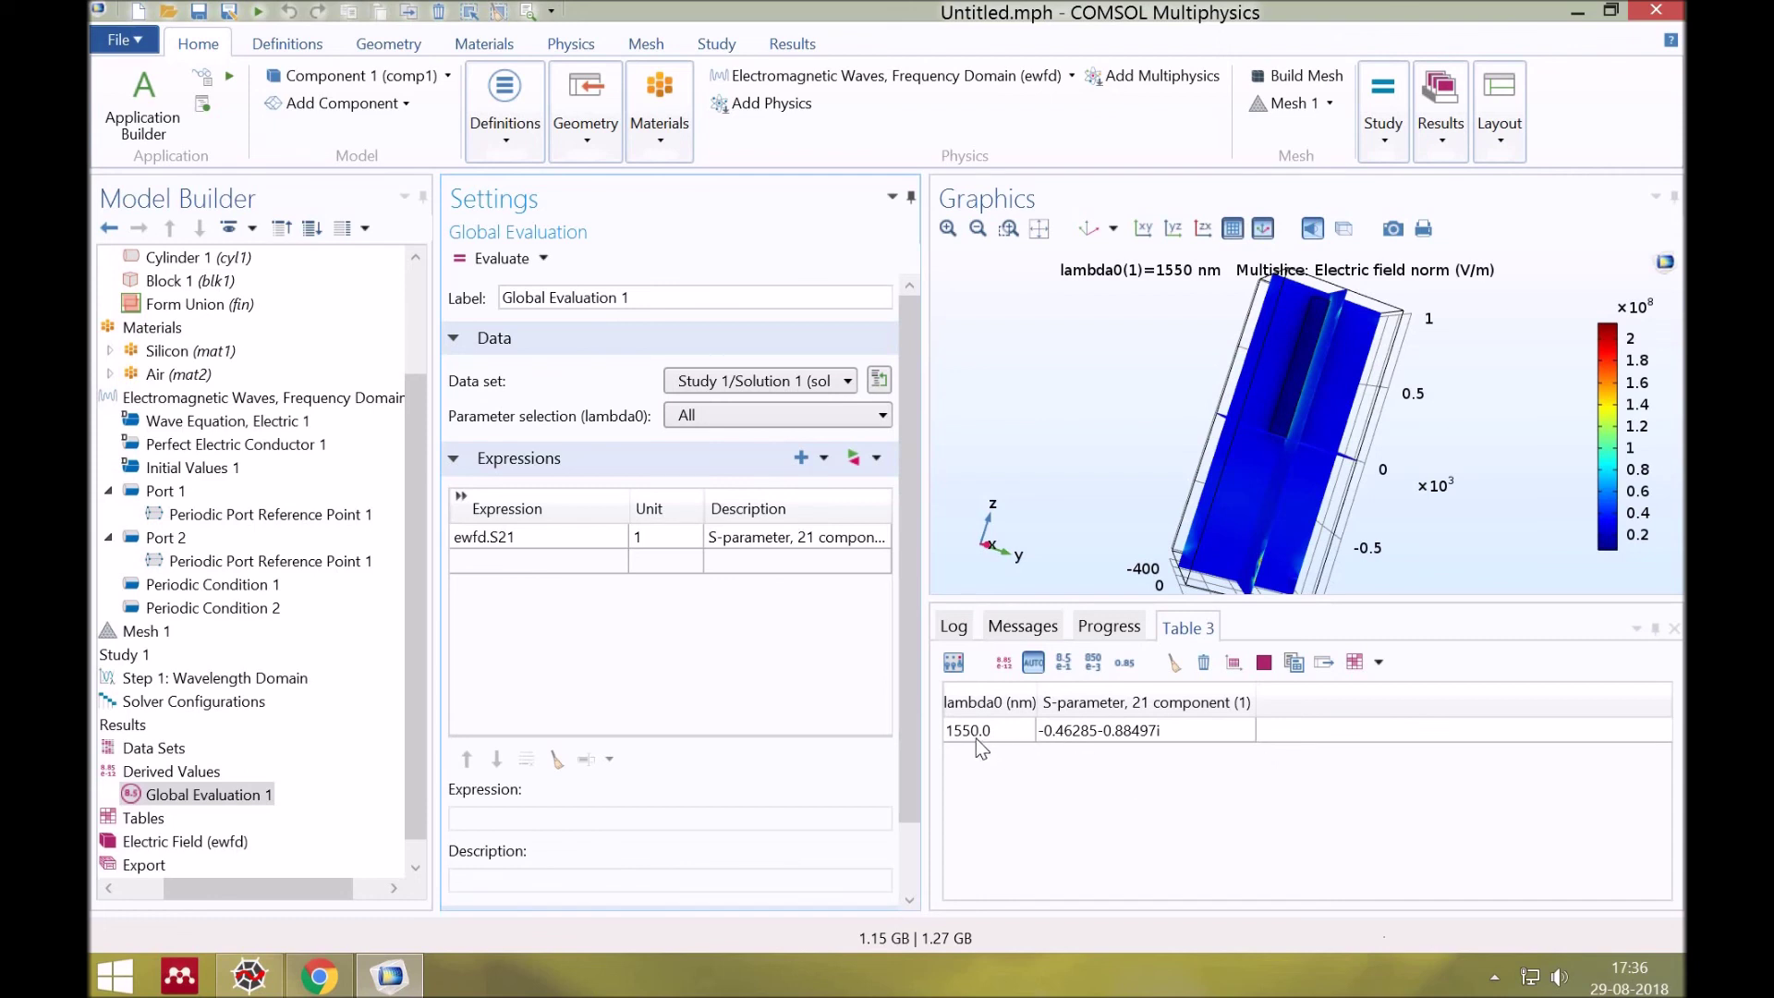
pyautogui.click(459, 543)
pyautogui.click(459, 543)
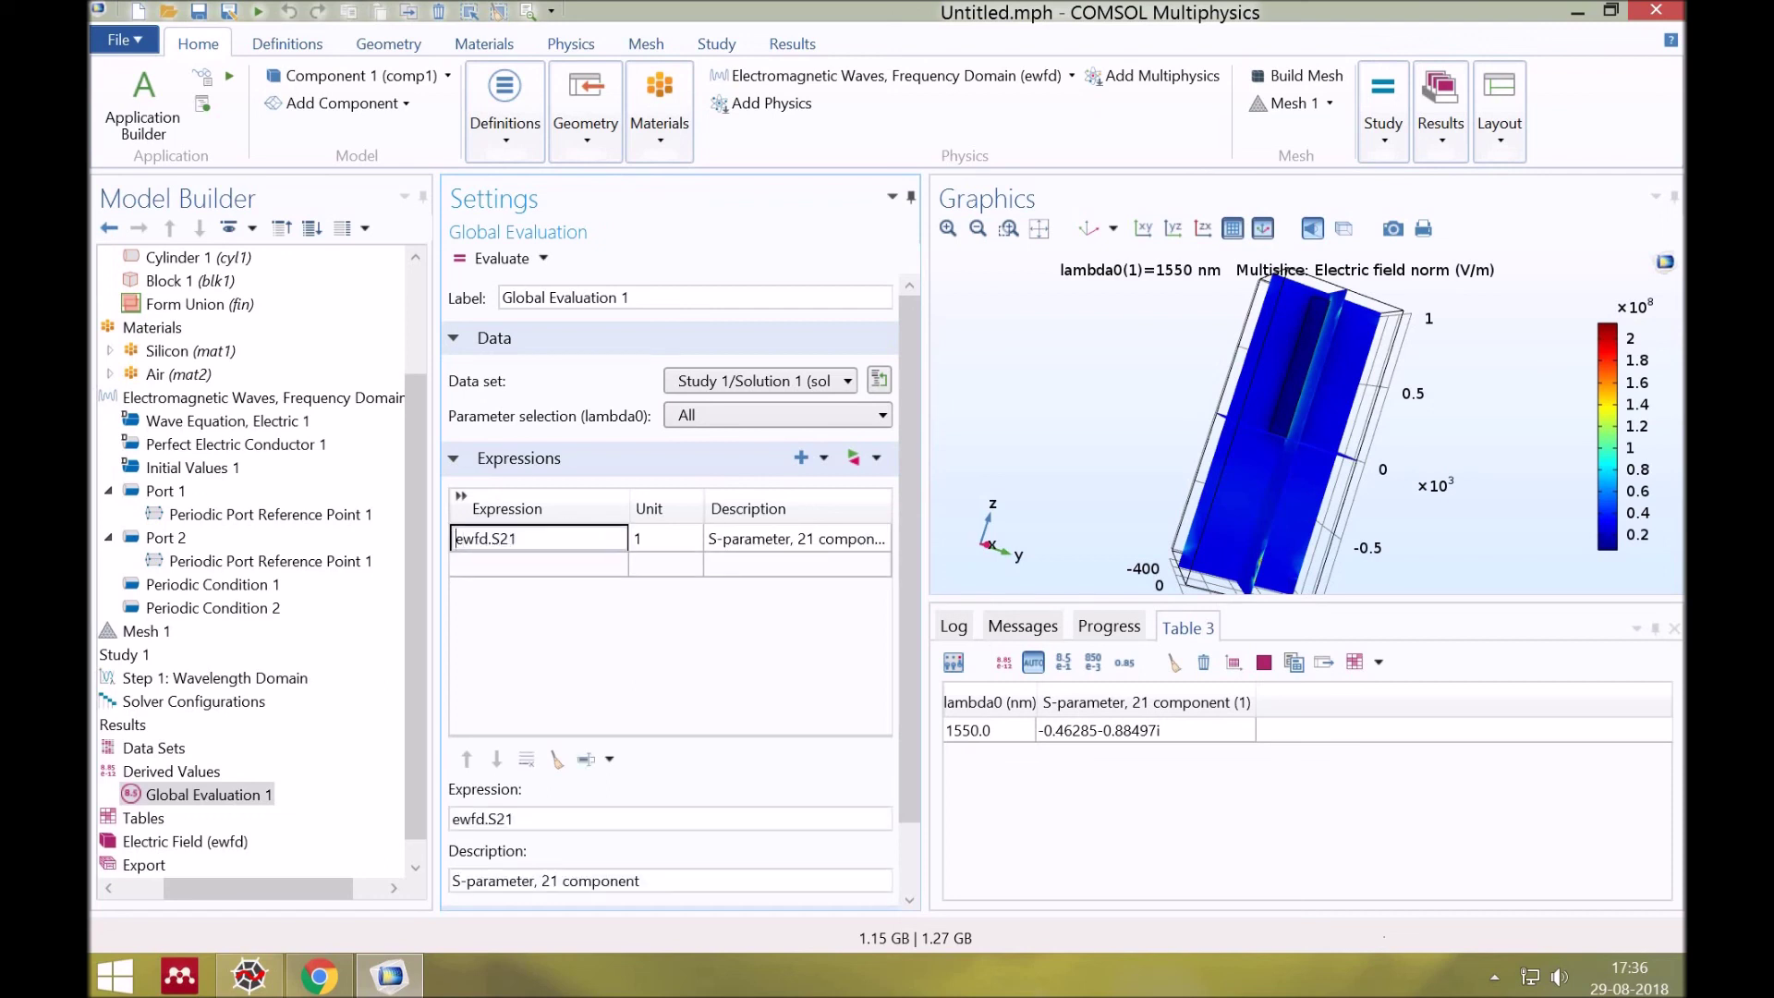
pyautogui.write('abs(')
pyautogui.click(552, 537)
pyautogui.click(484, 263)
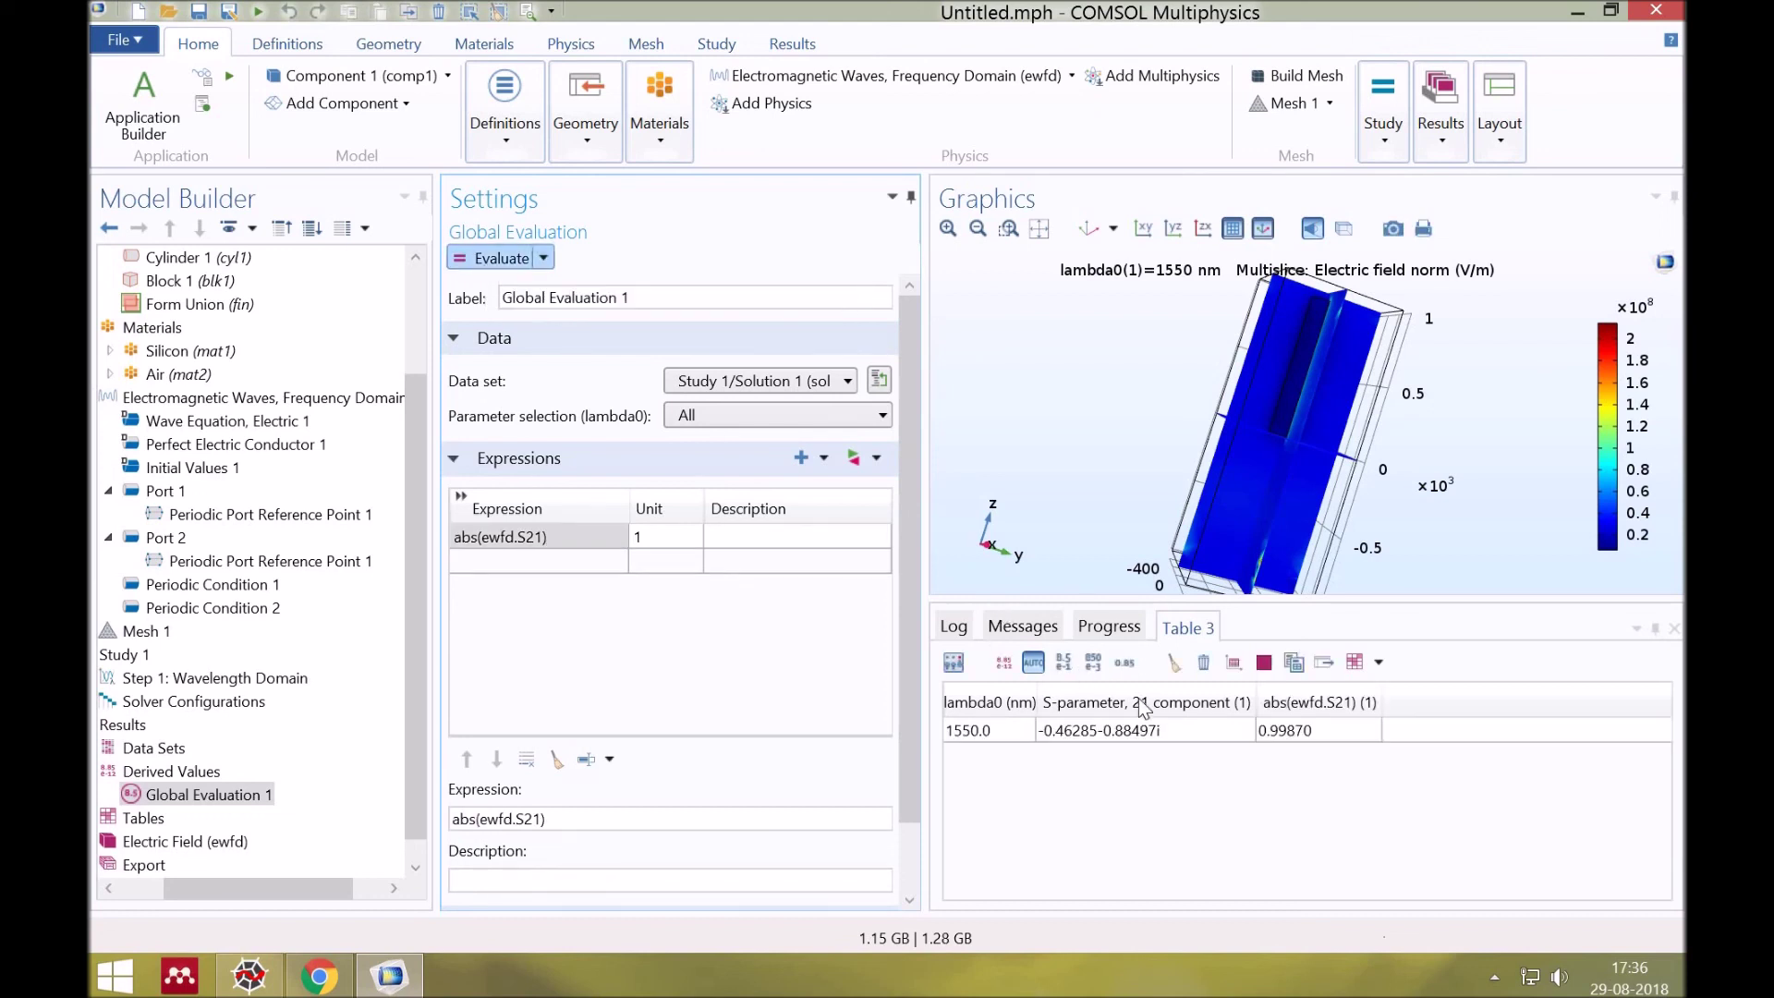
pyautogui.click(1273, 743)
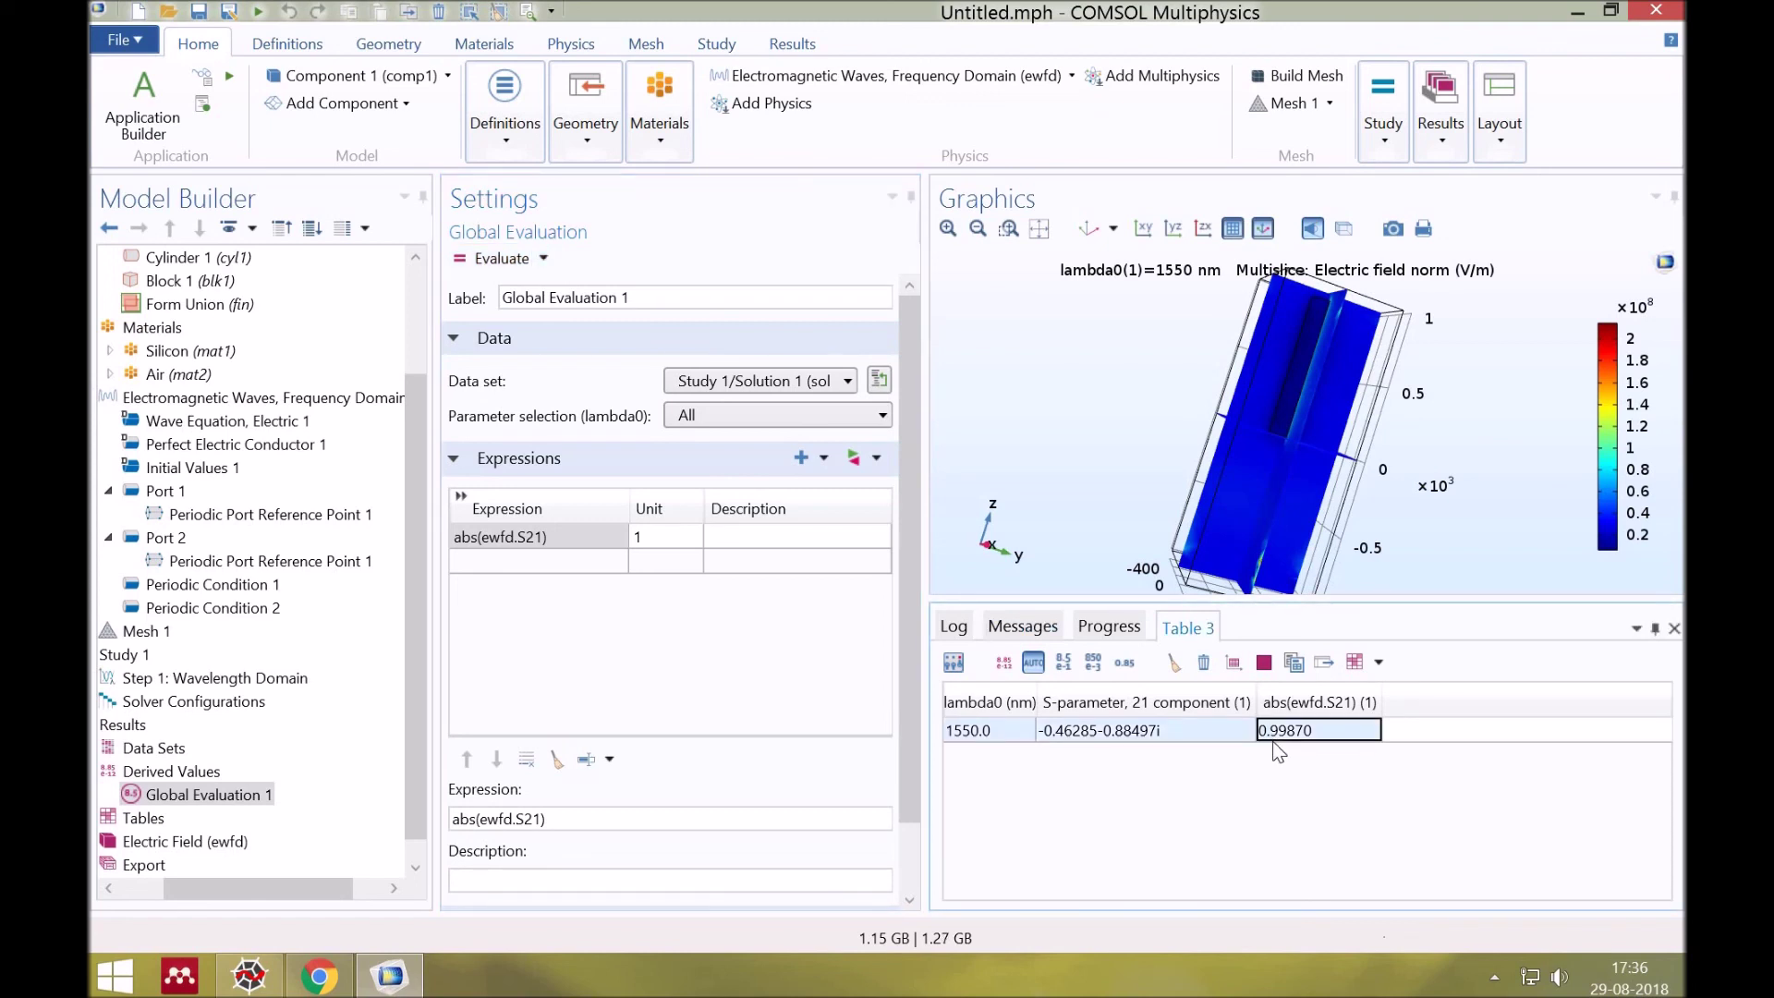